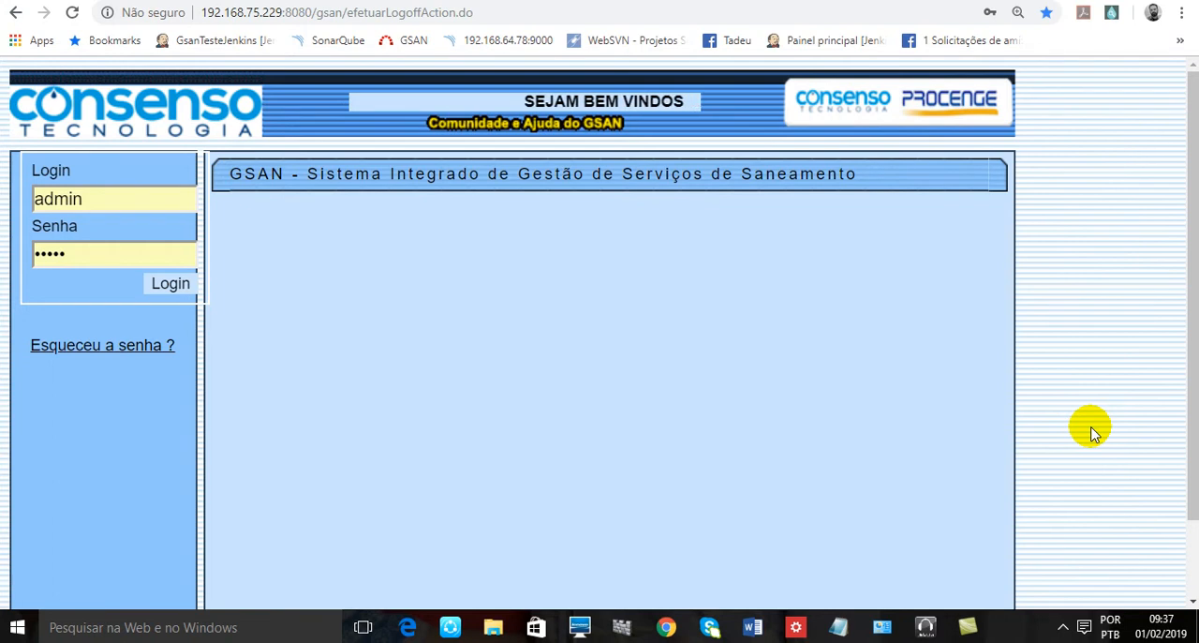
- Log in to GSAN and open Informar Retorno Ordem de Servico de Fiscalizacao under Atendimento ao Publico, Ordem de Servico, Fiscalizacao
click(172, 283)
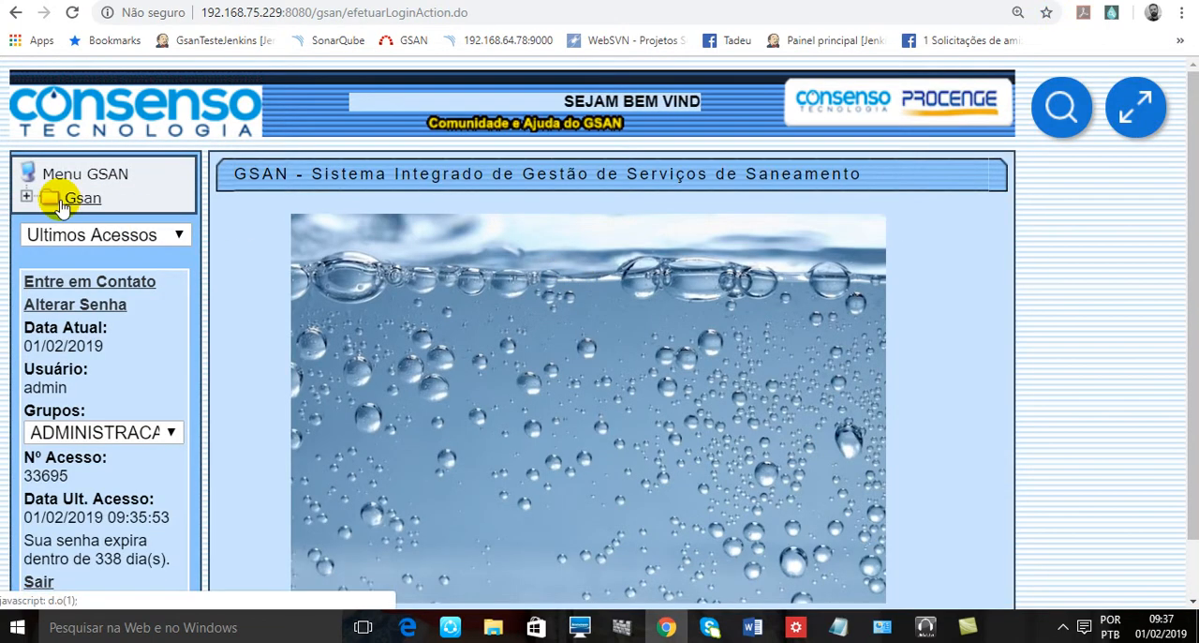
click(62, 200)
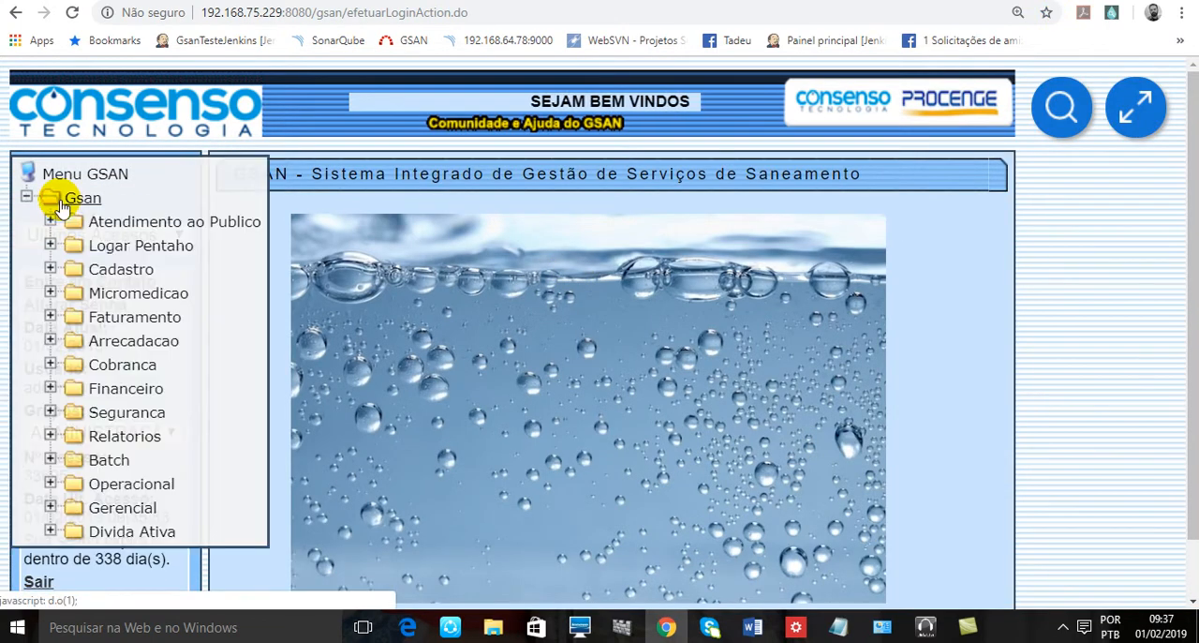
click(232, 225)
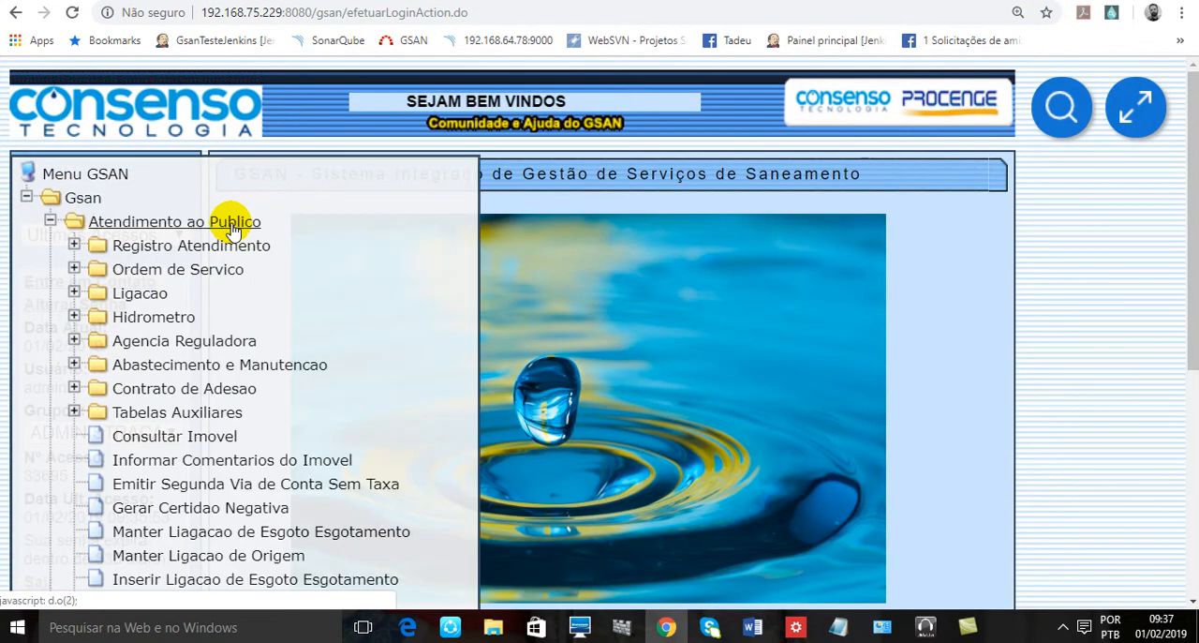
click(186, 271)
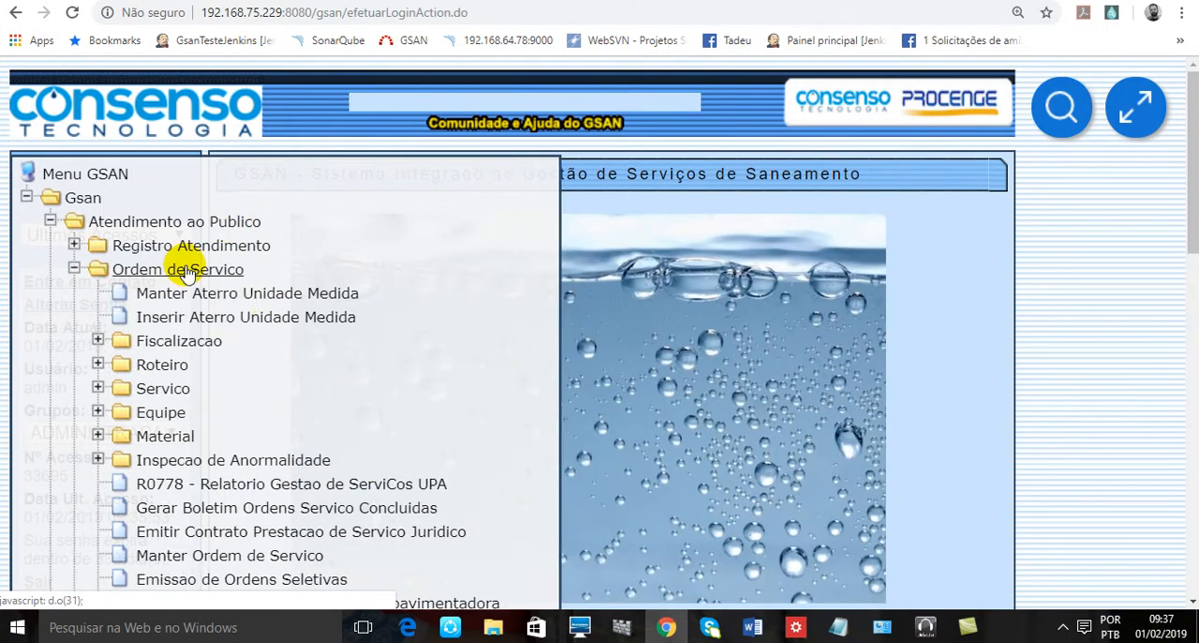
click(195, 347)
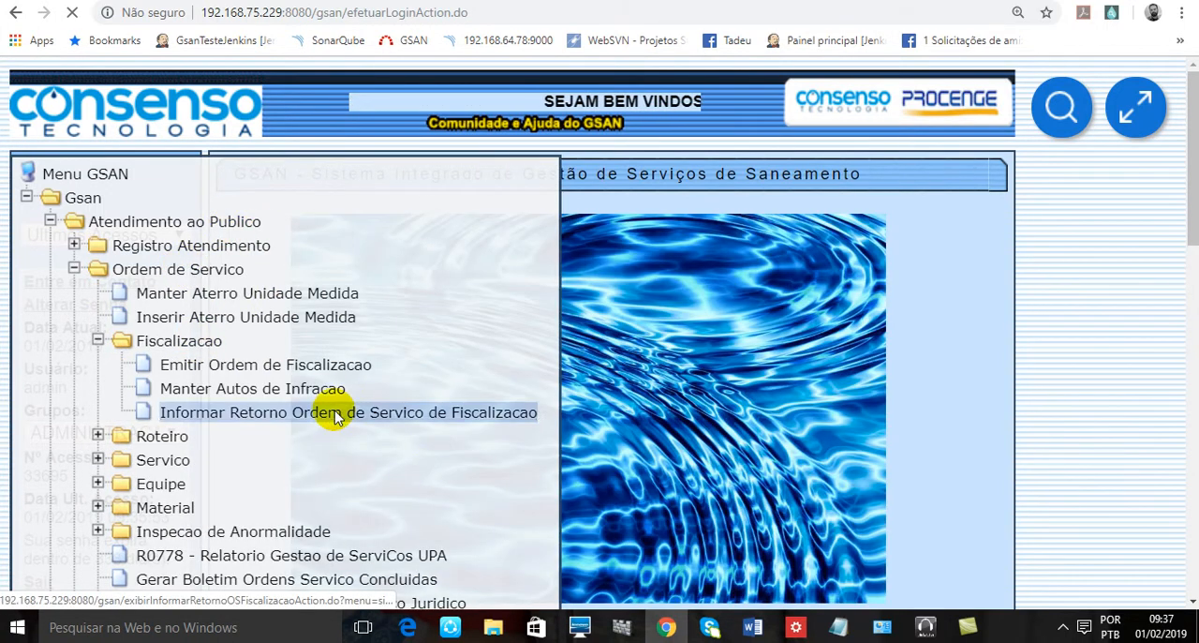
click(334, 408)
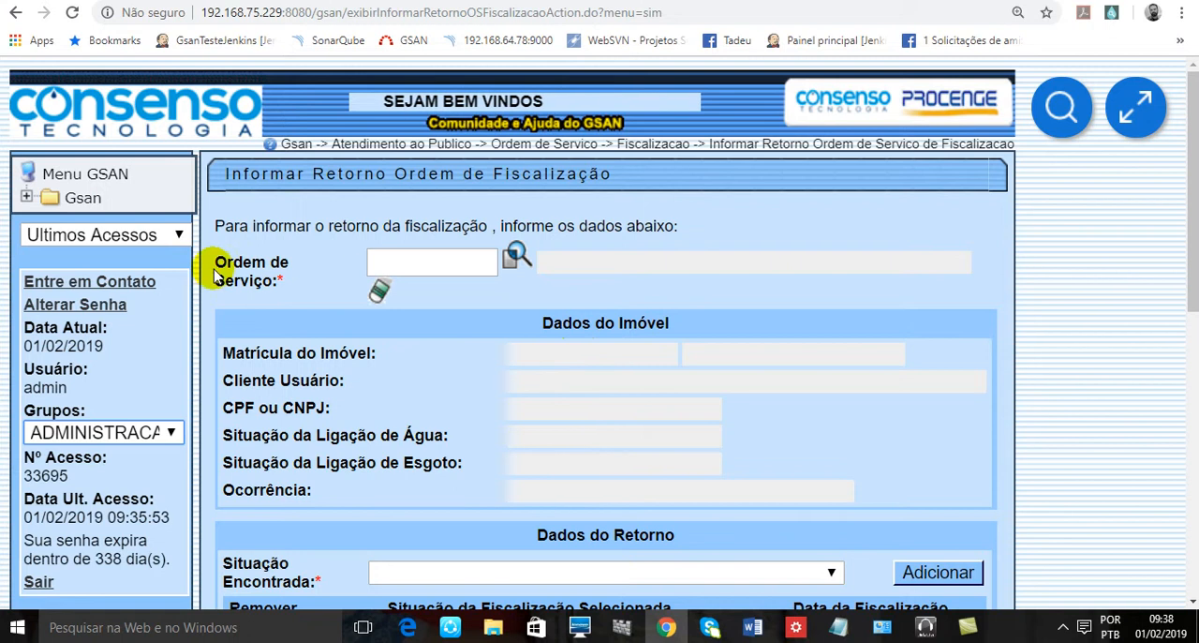
- Copy the service order number from the Notepad file into the form's Ordem de Serviço field
drag(225, 265, 306, 293)
click(308, 269)
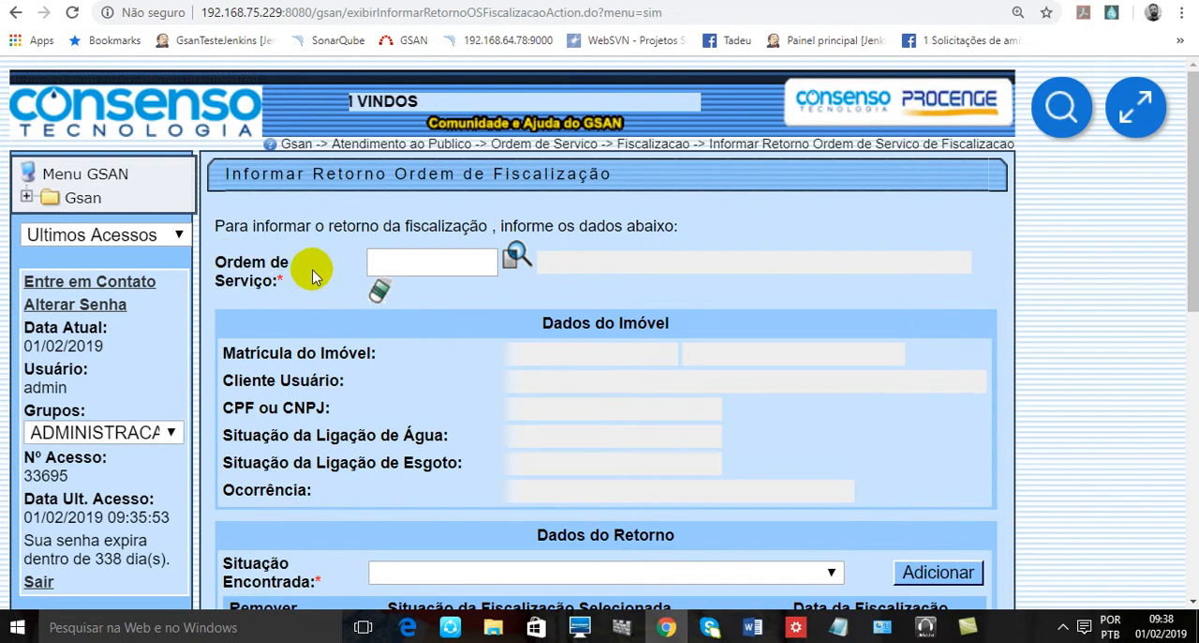
click(409, 263)
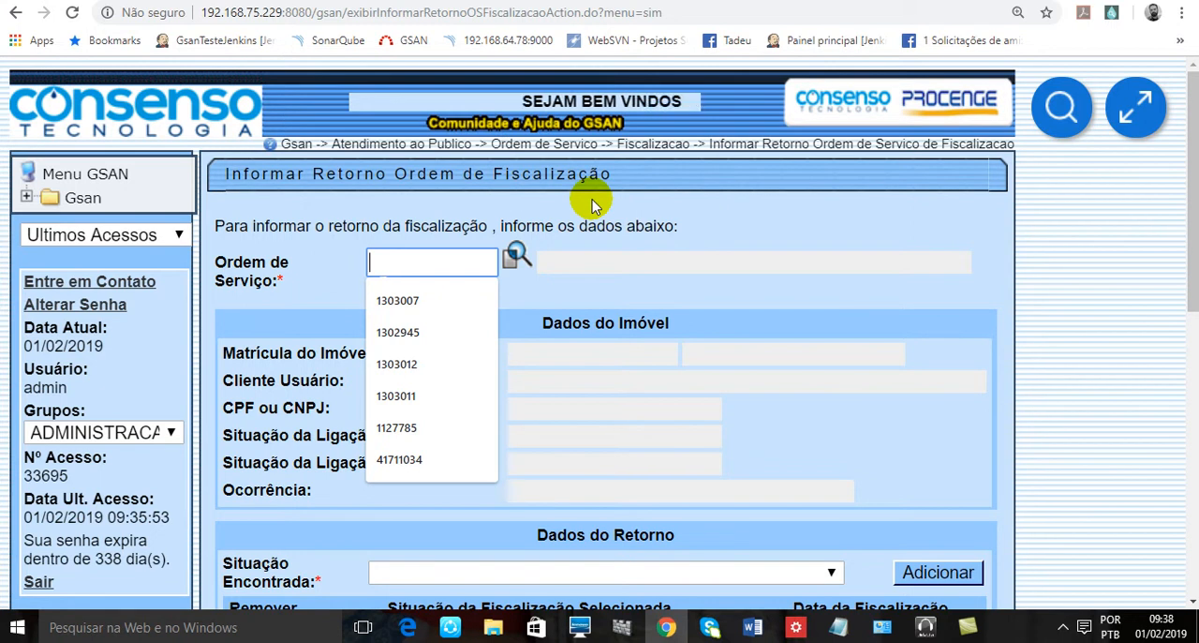
click(845, 636)
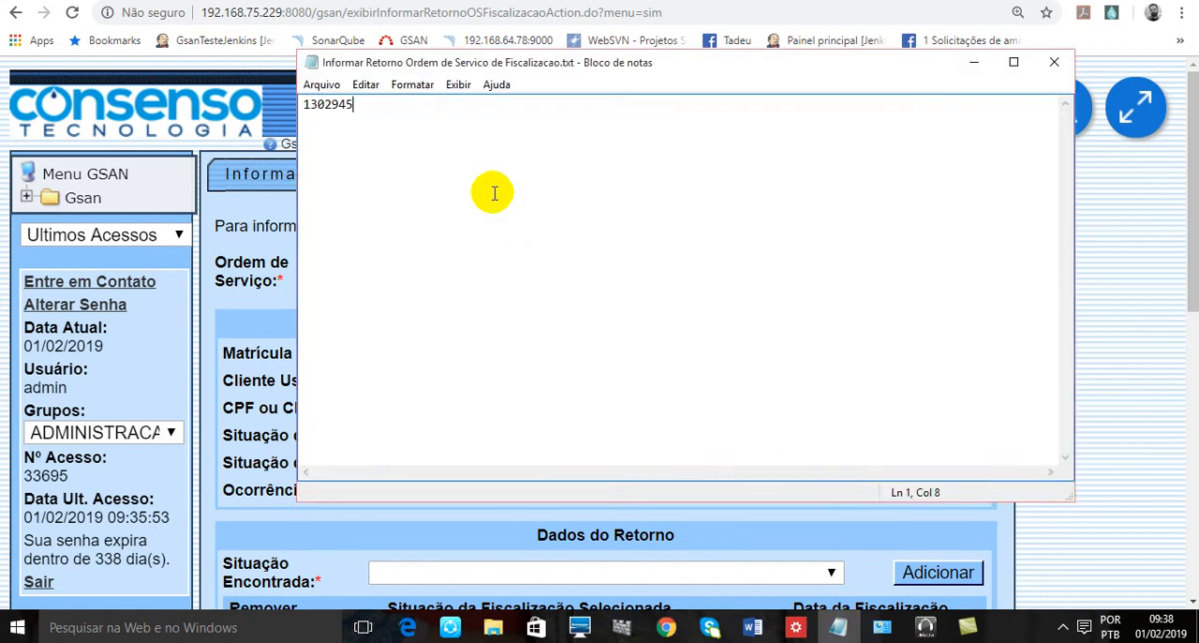
right_click(327, 111)
click(369, 166)
key(alt+Tab)
click(456, 267)
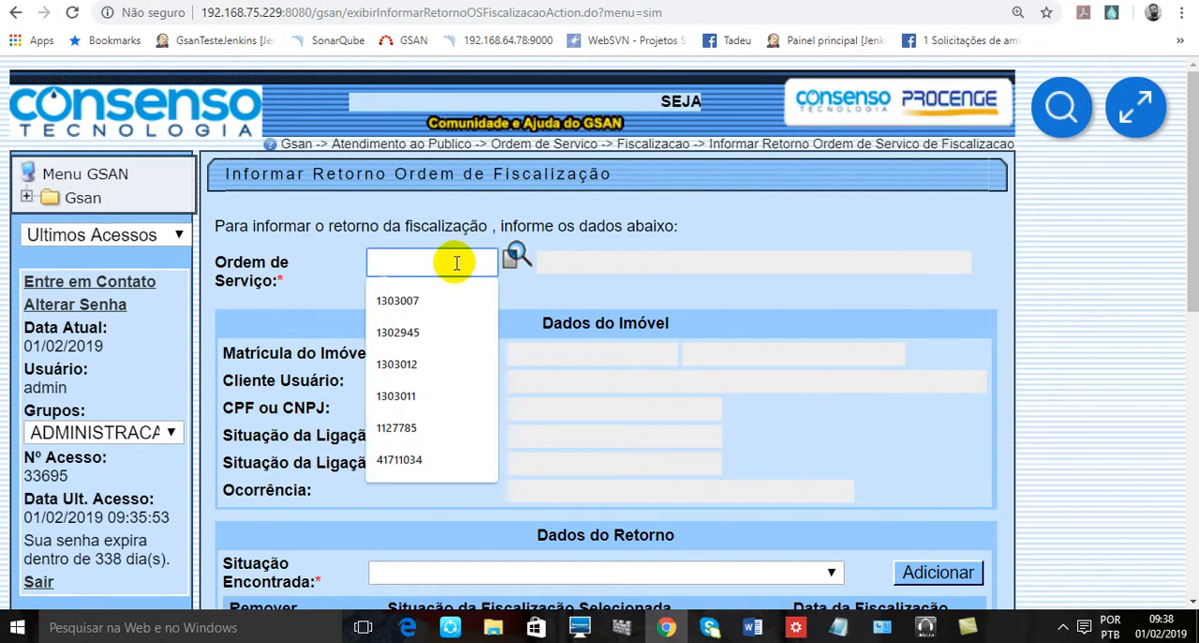
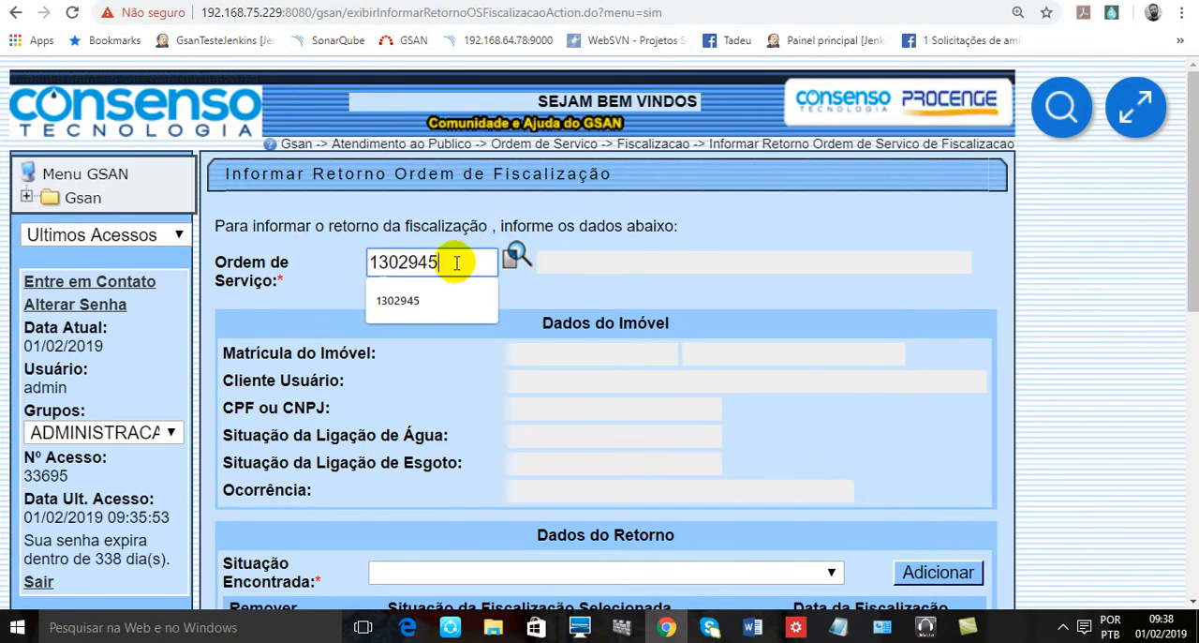
- Clear the Ordem de Serviço field and open the service order search in a maximised window
key(BackSpace)
key(BackSpace)
key(BackSpace)
key(BackSpace)
key(BackSpace)
key(BackSpace)
key(BackSpace)
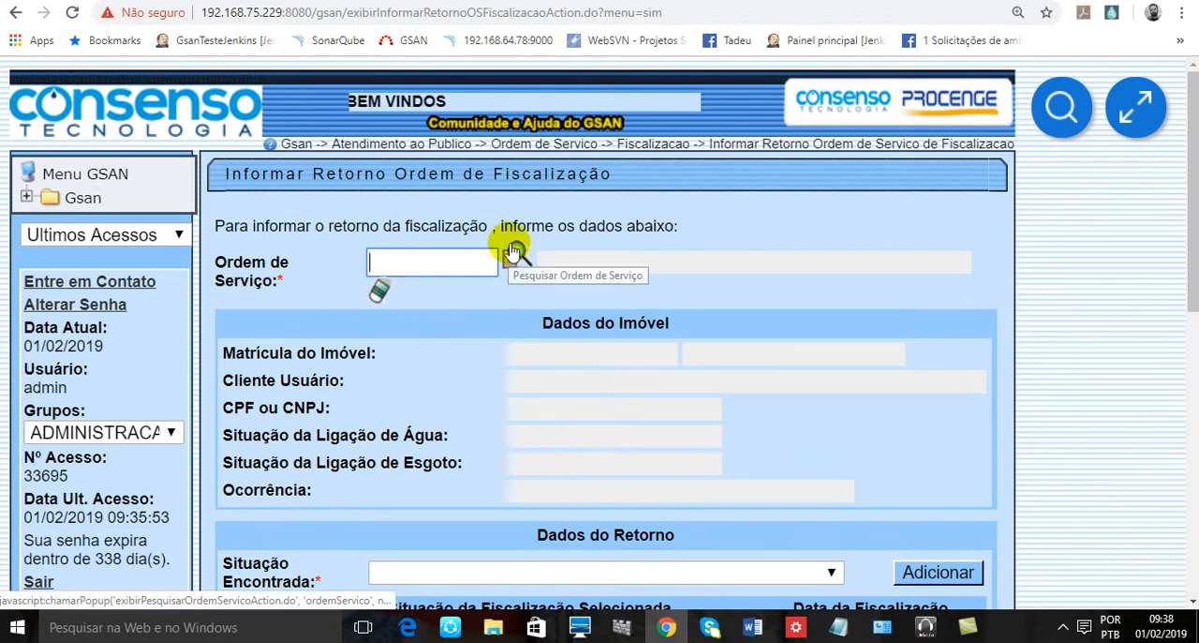
click(515, 259)
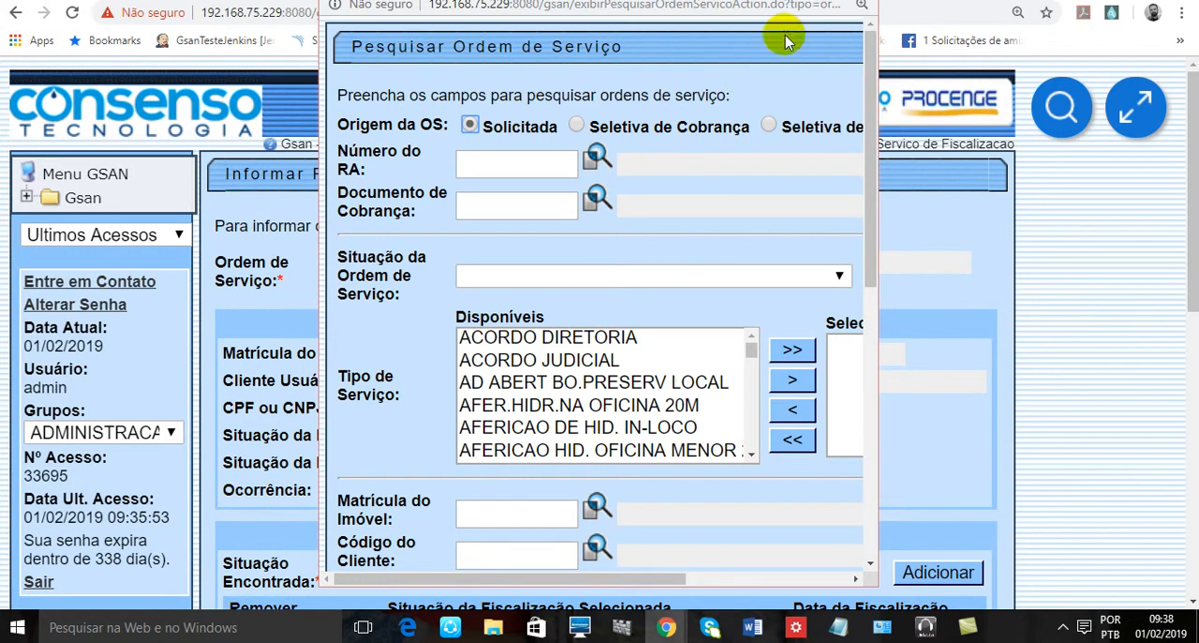
double_click(803, 7)
- Look through the service order search filters and the available service types, down to the FISCALIZACAO entries
scroll(810, 246, down, 3)
scroll(811, 245, up, 3)
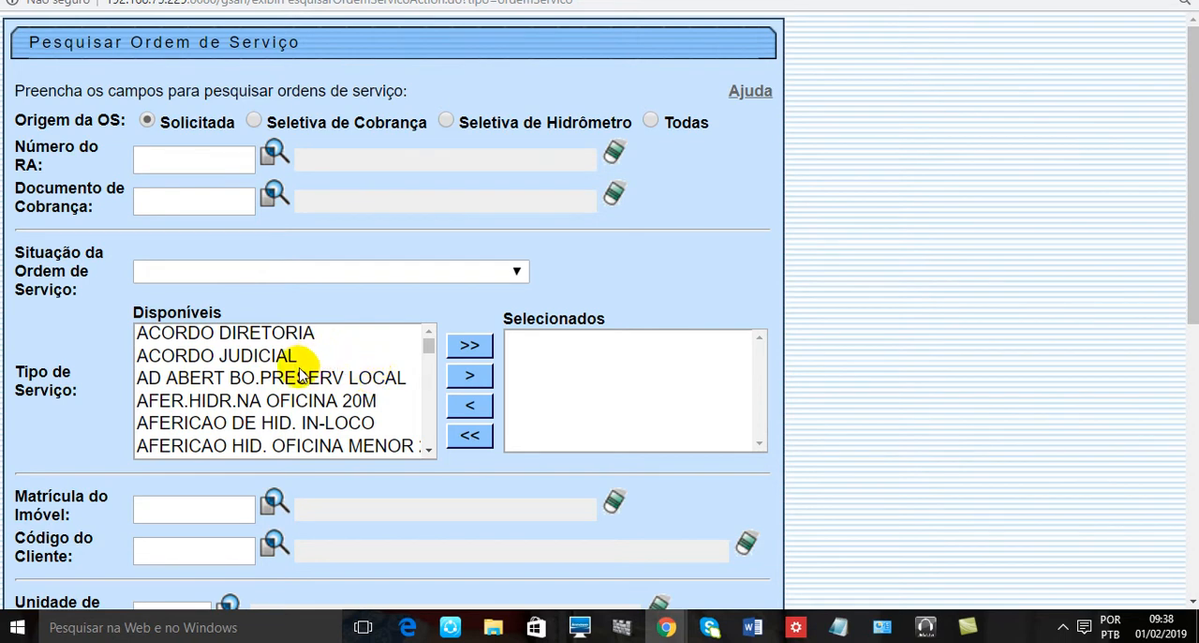
scroll(308, 356, down, 5)
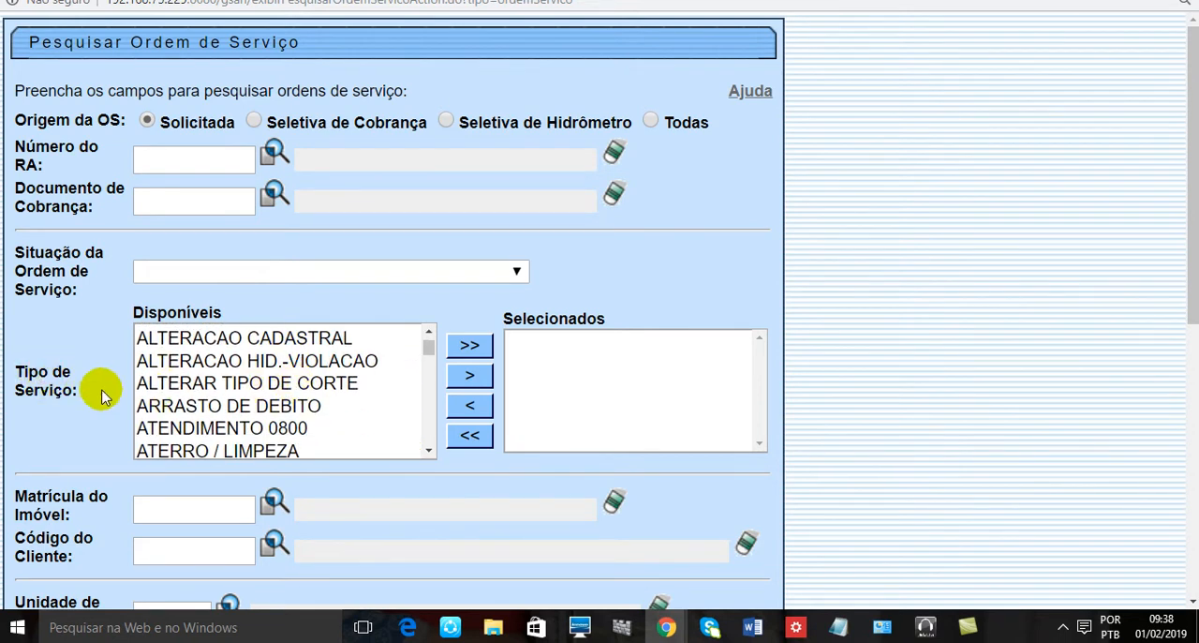
scroll(112, 386, down, 6)
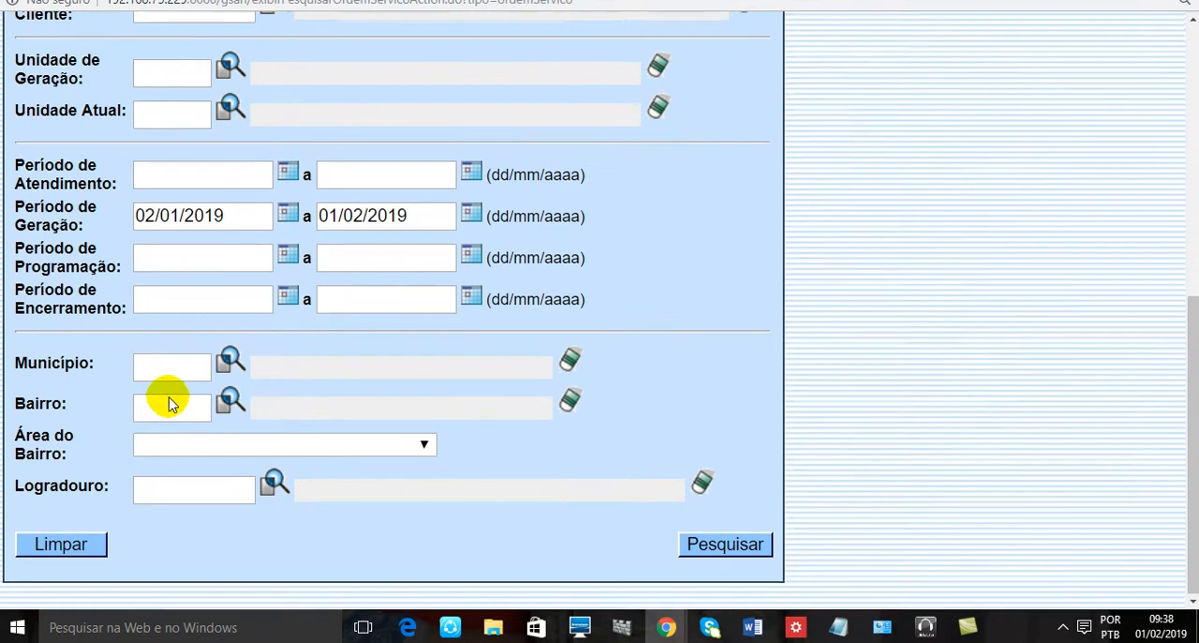
scroll(170, 398, up, 6)
scroll(281, 361, up, 4)
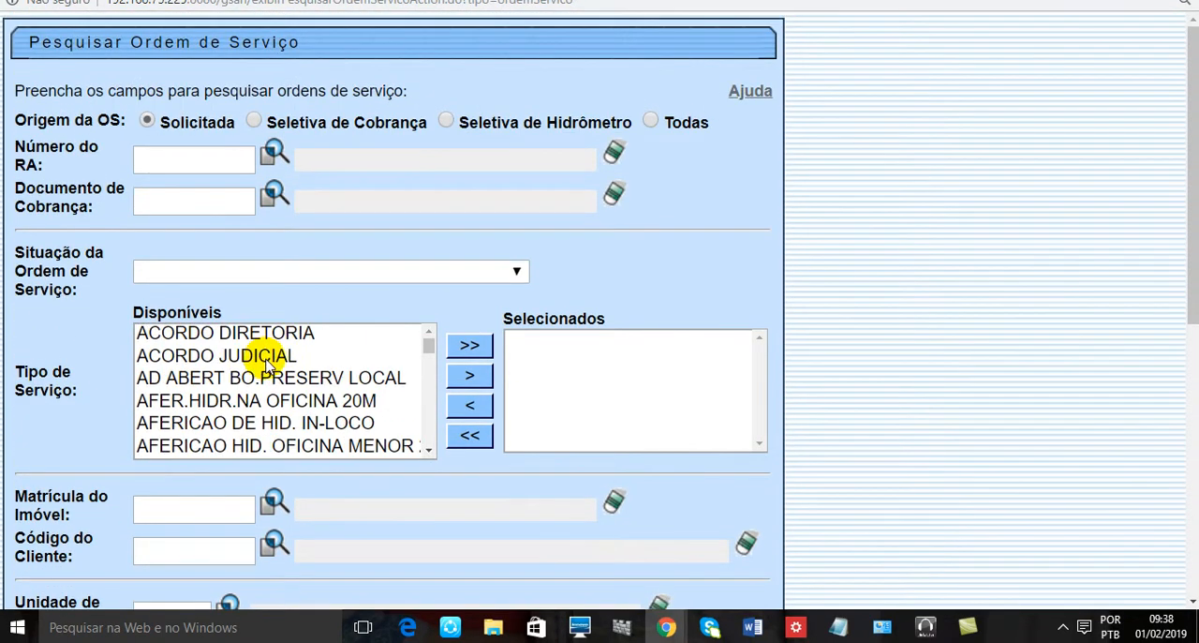
scroll(267, 365, down, 7)
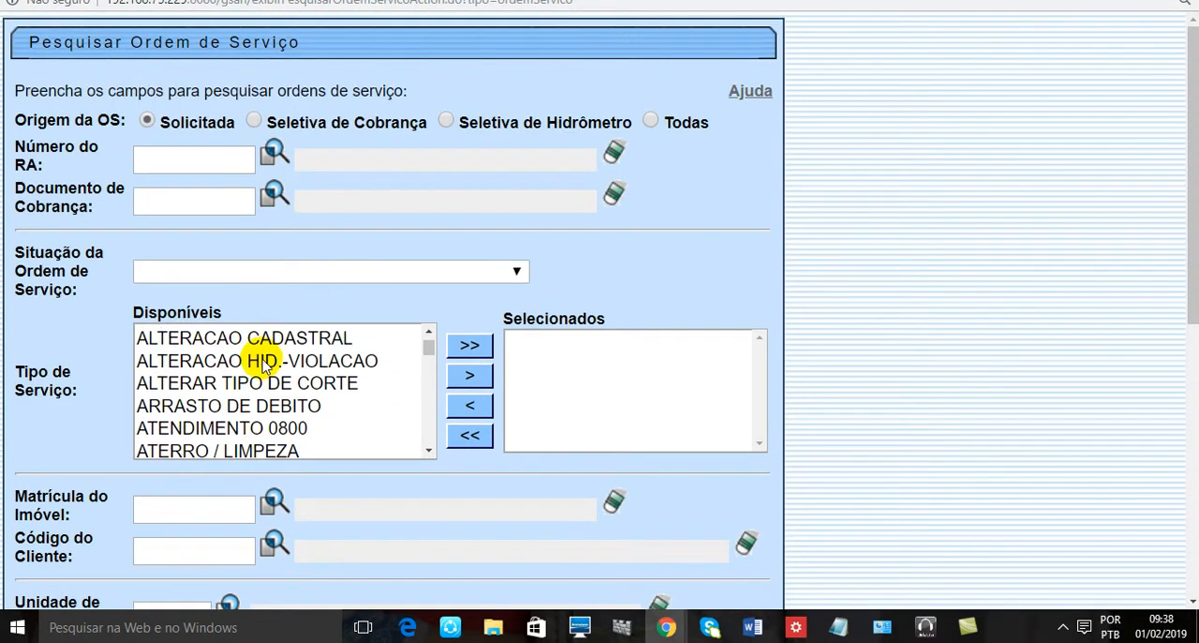
scroll(267, 366, down, 8)
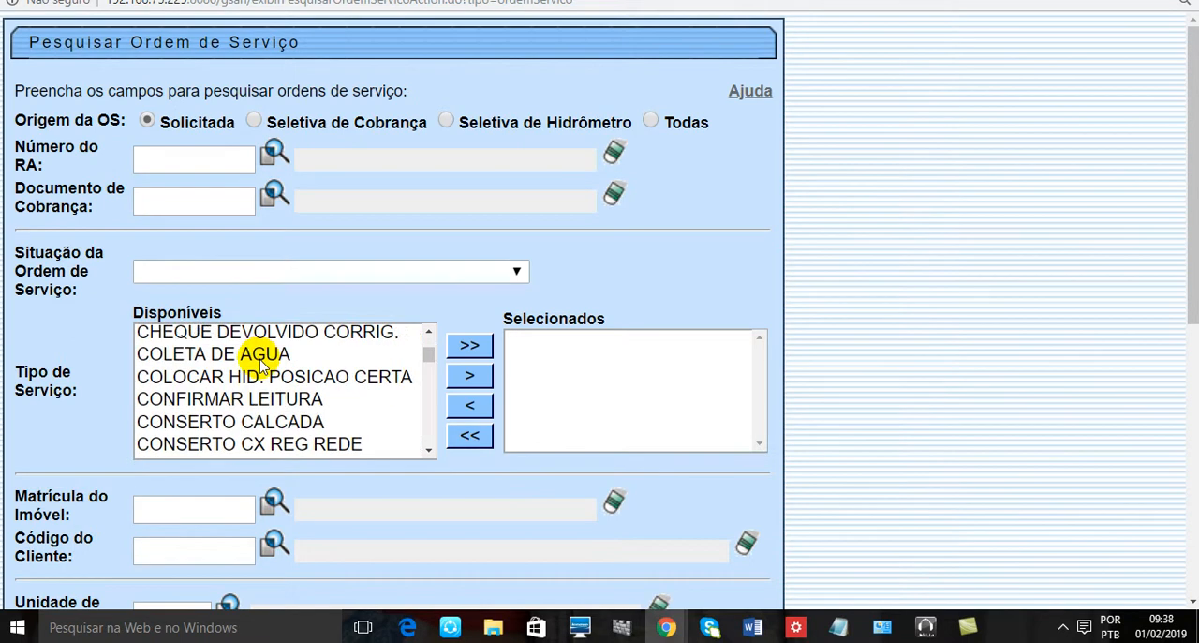
scroll(263, 367, down, 10)
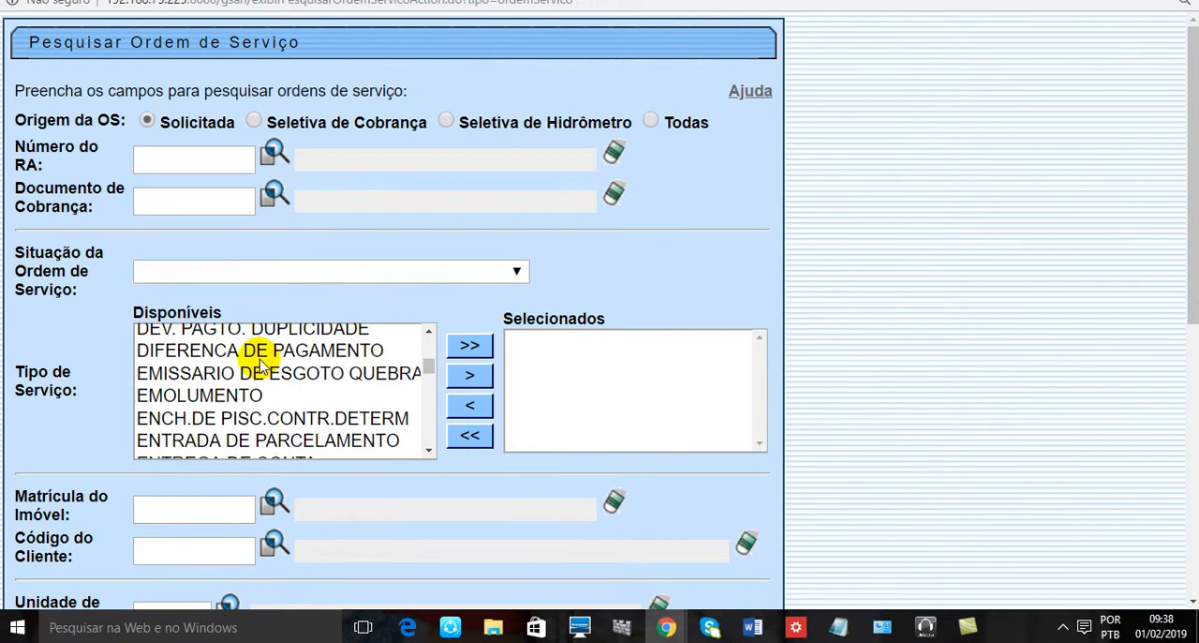
scroll(263, 367, down, 5)
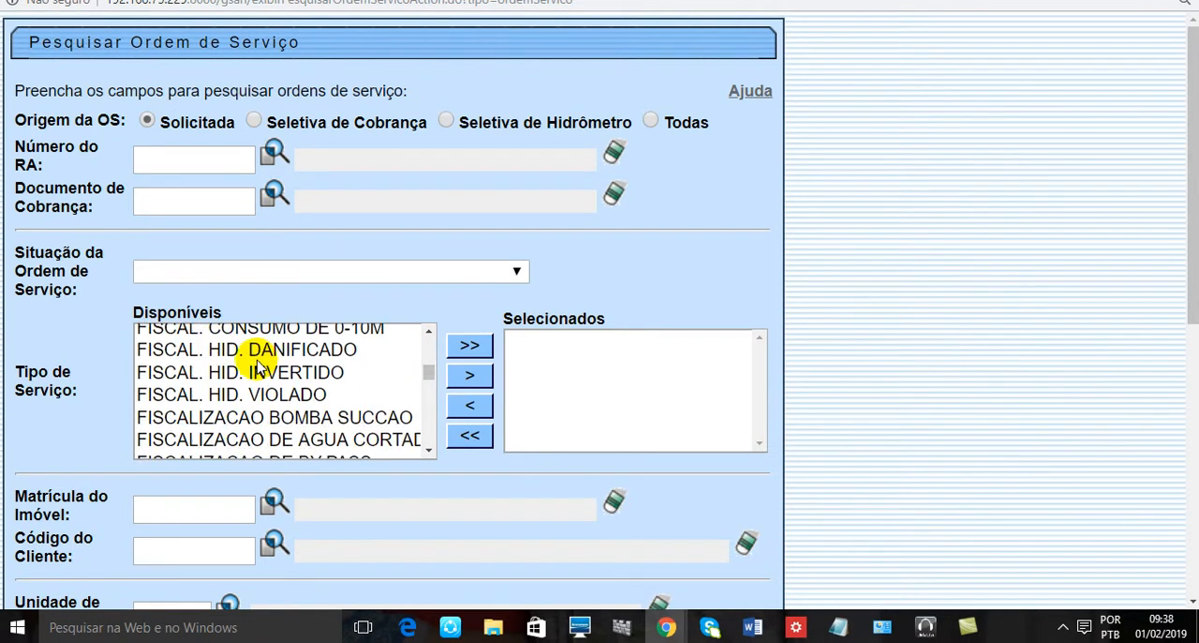
- Highlight FISCALIZACAO DE AGUA CORTADA among the available service types and run the service order search
click(309, 440)
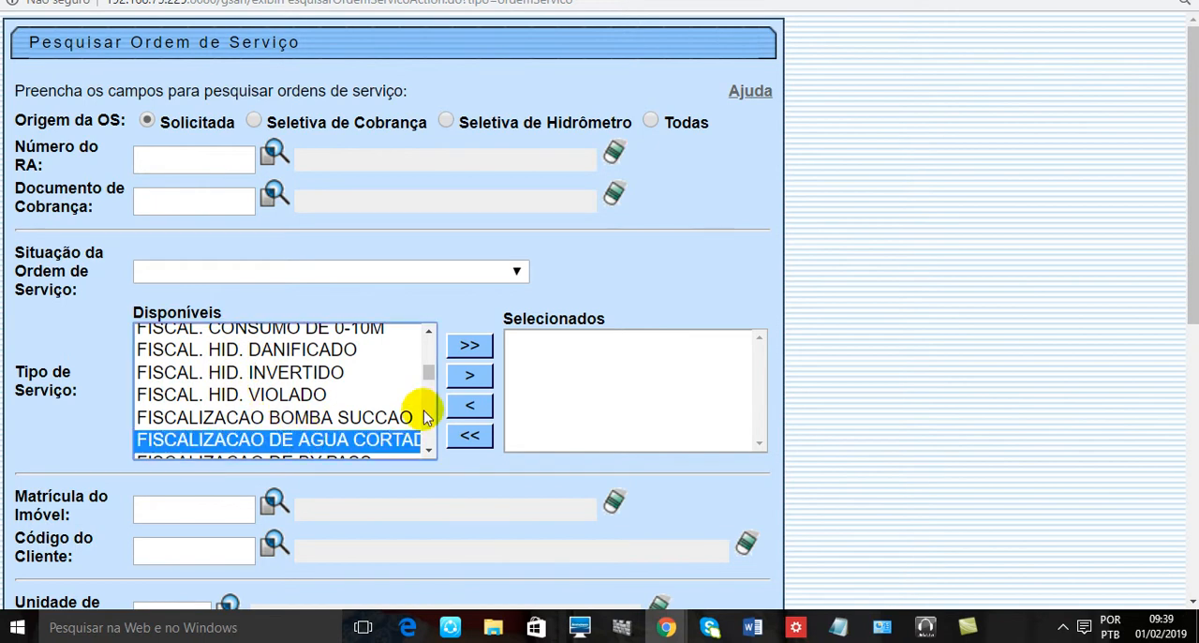
scroll(264, 415, down, 1)
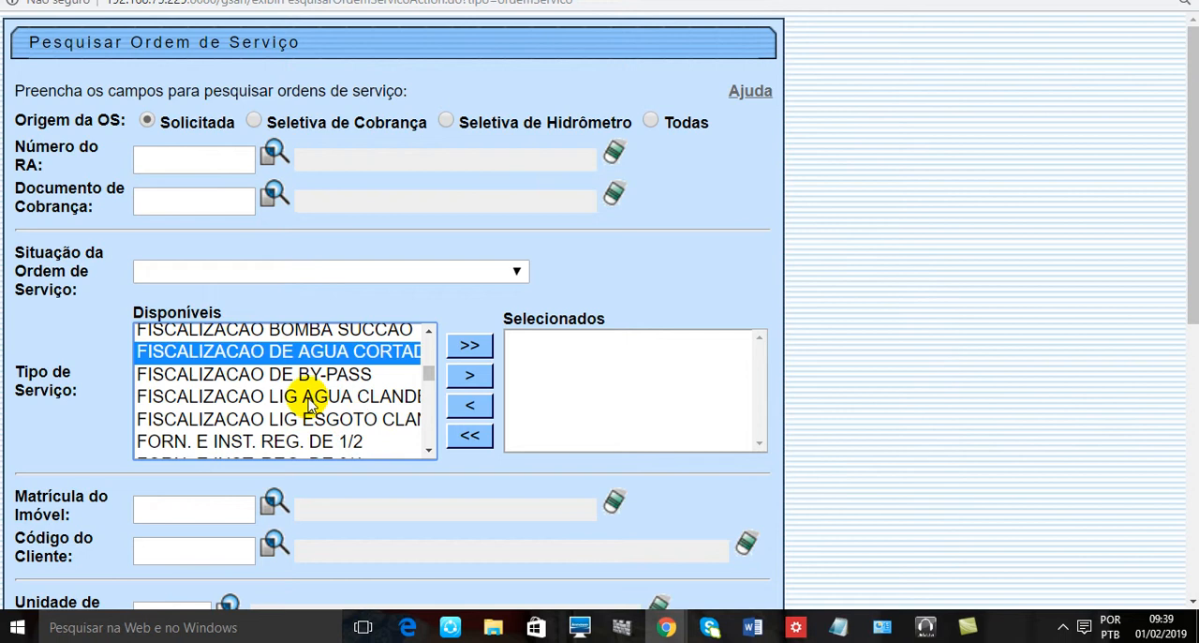
scroll(316, 421, down, 1)
scroll(315, 421, up, 1)
scroll(874, 378, down, 3)
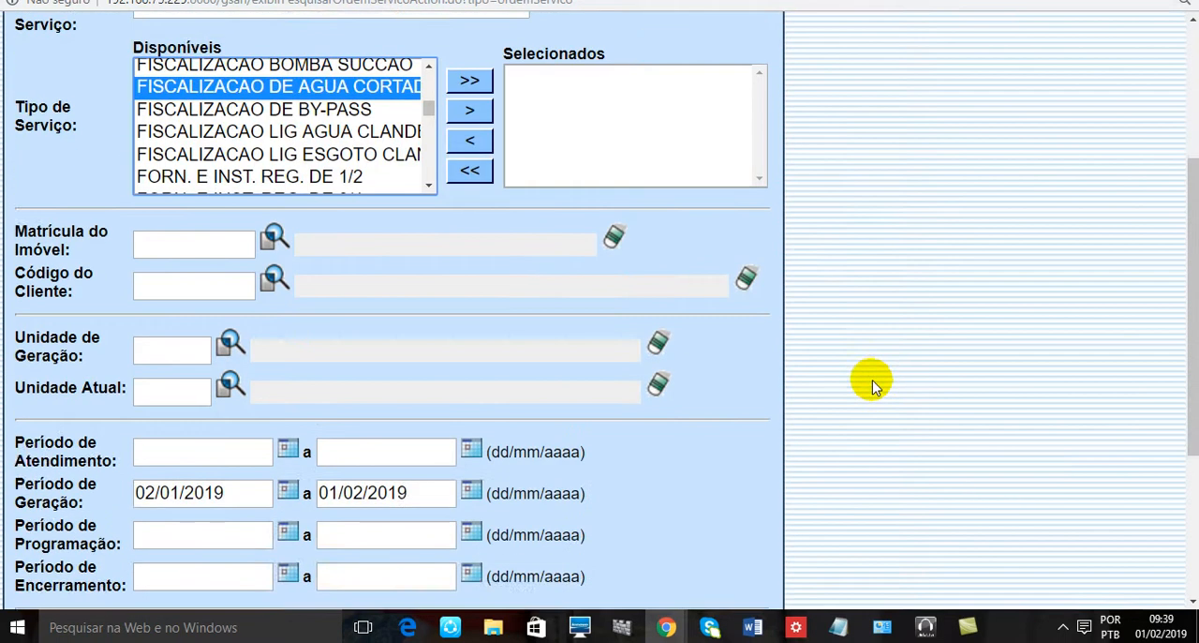
scroll(874, 377, down, 3)
scroll(857, 481, up, 6)
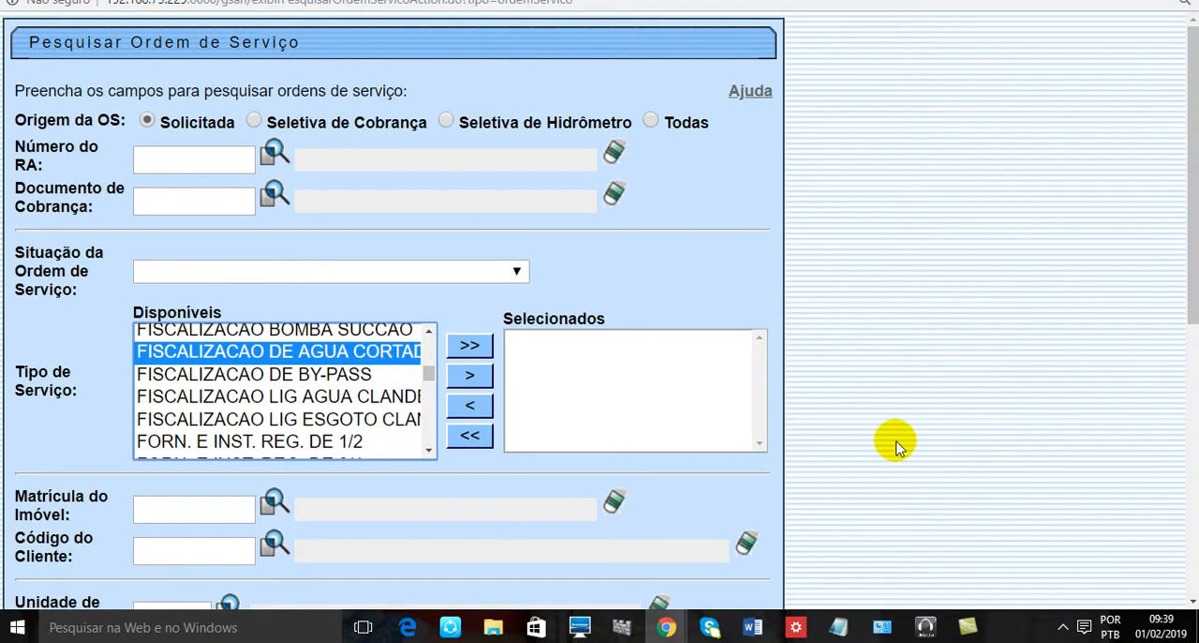
scroll(811, 421, down, 6)
click(727, 542)
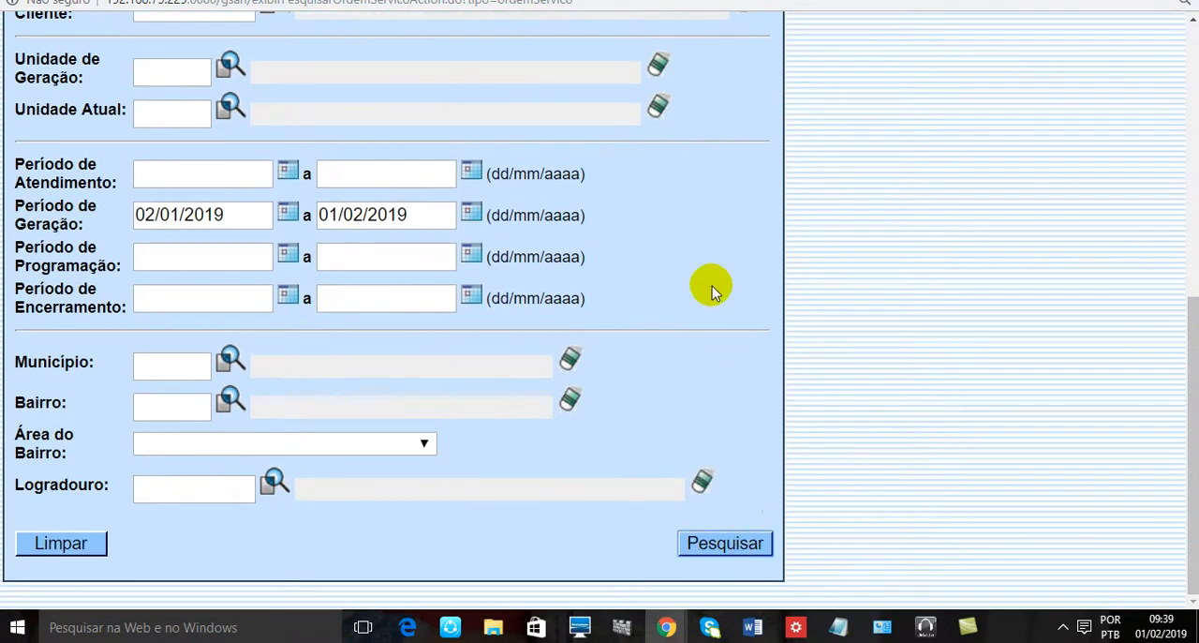
- Examine the general data of the first service order in the search results and return to the list
click(878, 67)
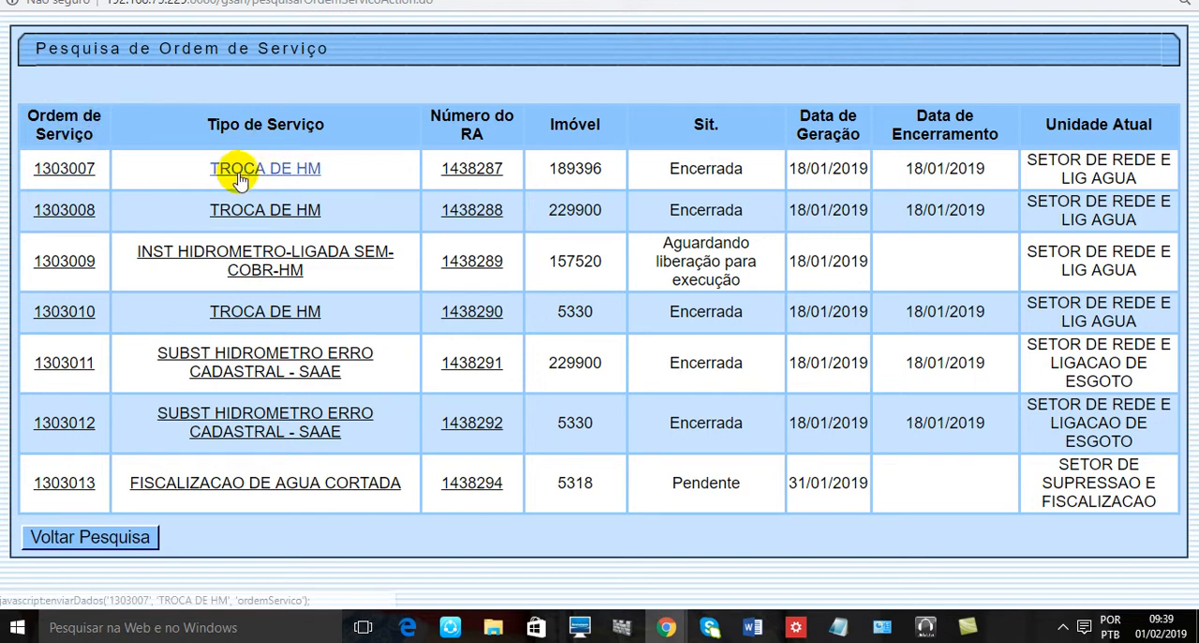
click(80, 171)
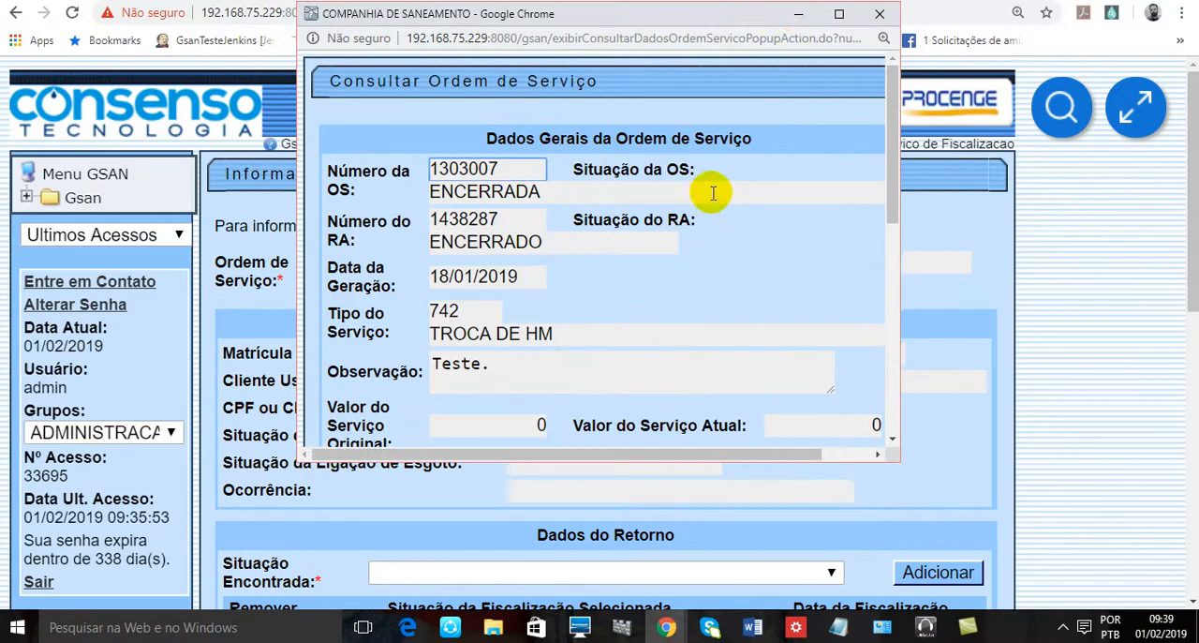
click(839, 13)
scroll(275, 58, down, 1)
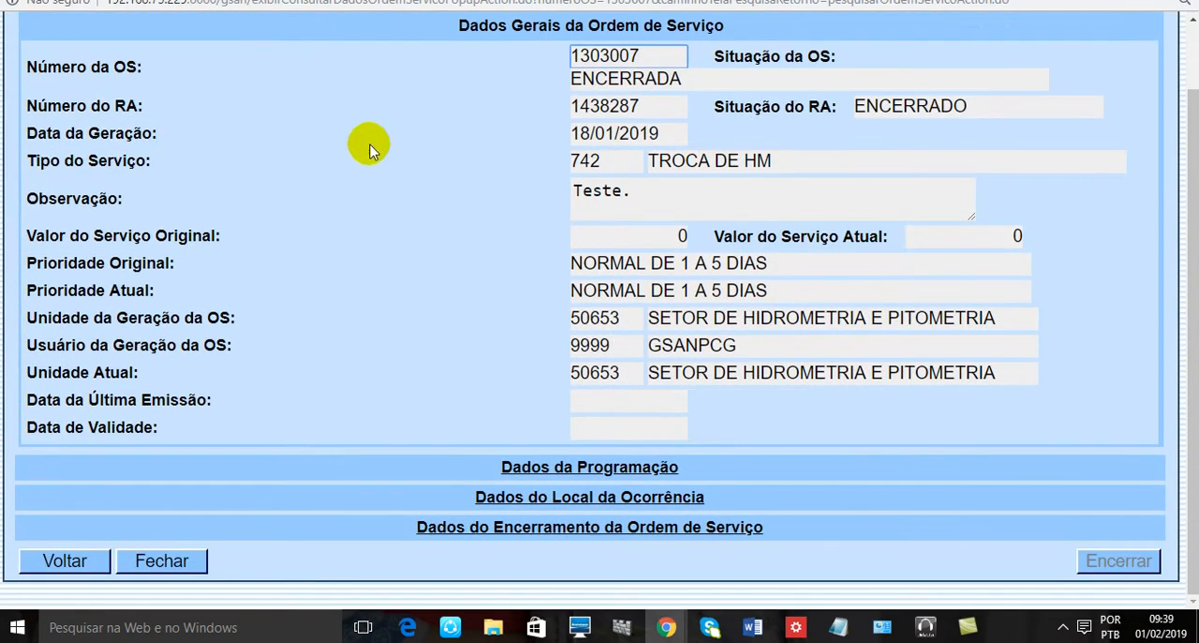
click(93, 562)
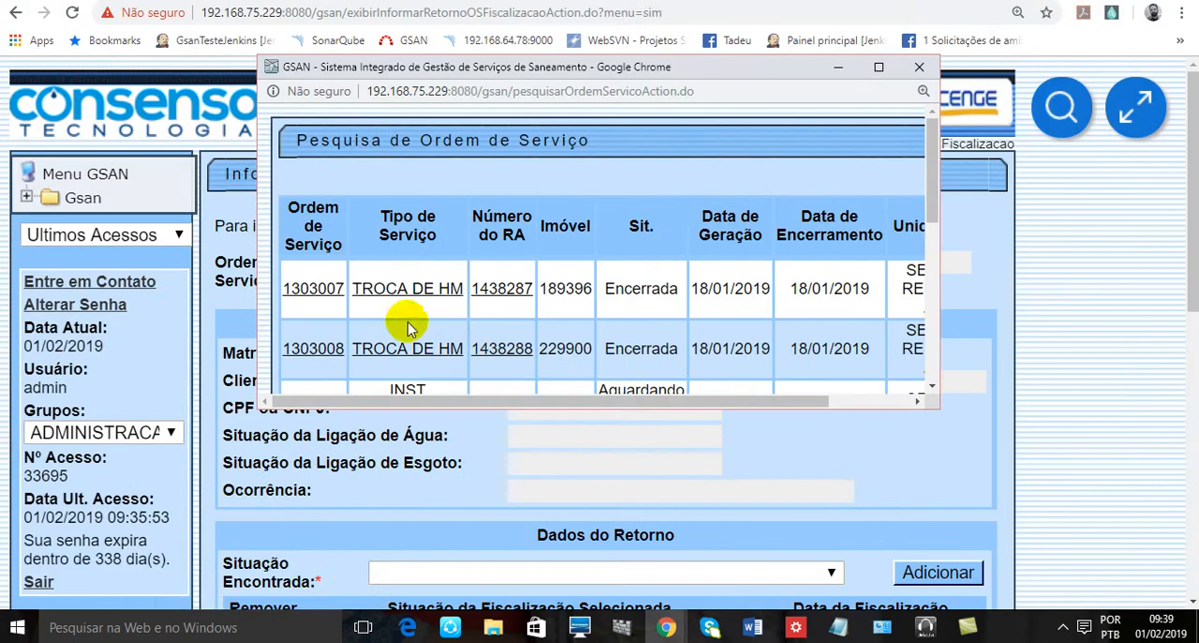
- Try to use the first listed TROCA DE HM order for the inspection return, and go back to the form
click(487, 289)
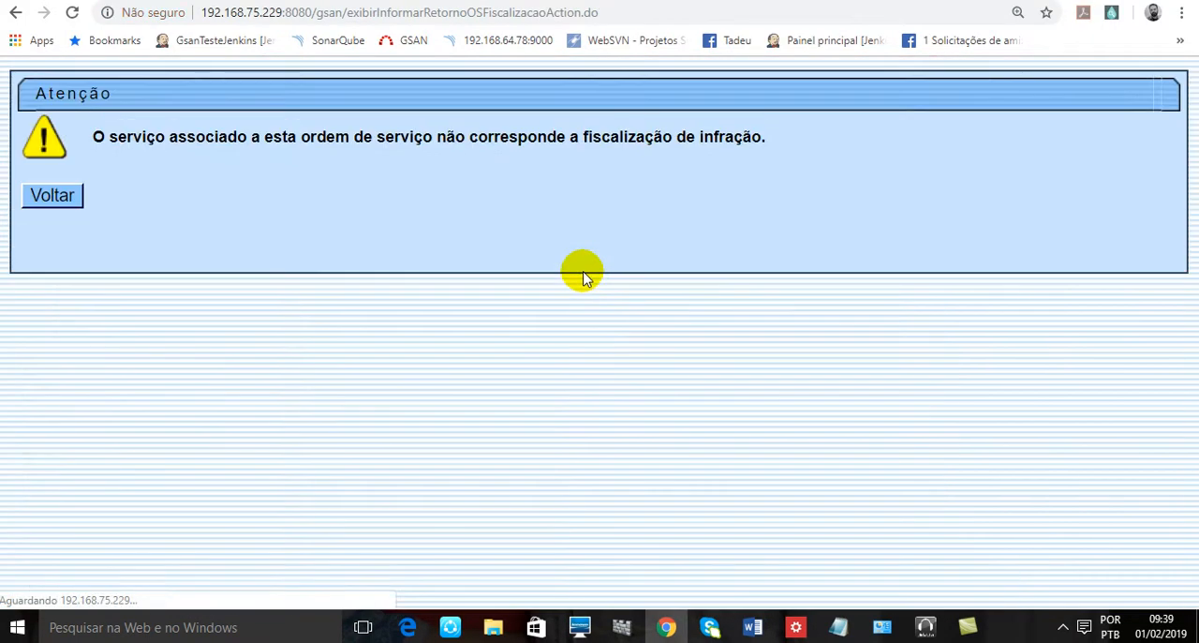
drag(192, 138, 286, 144)
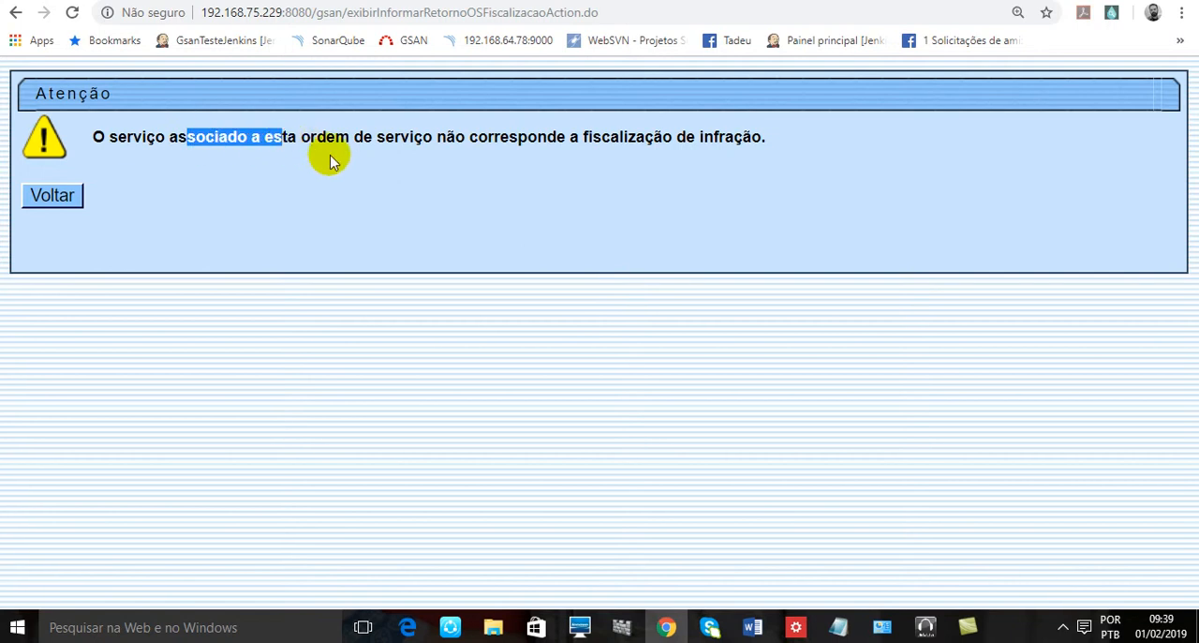
click(505, 145)
click(52, 194)
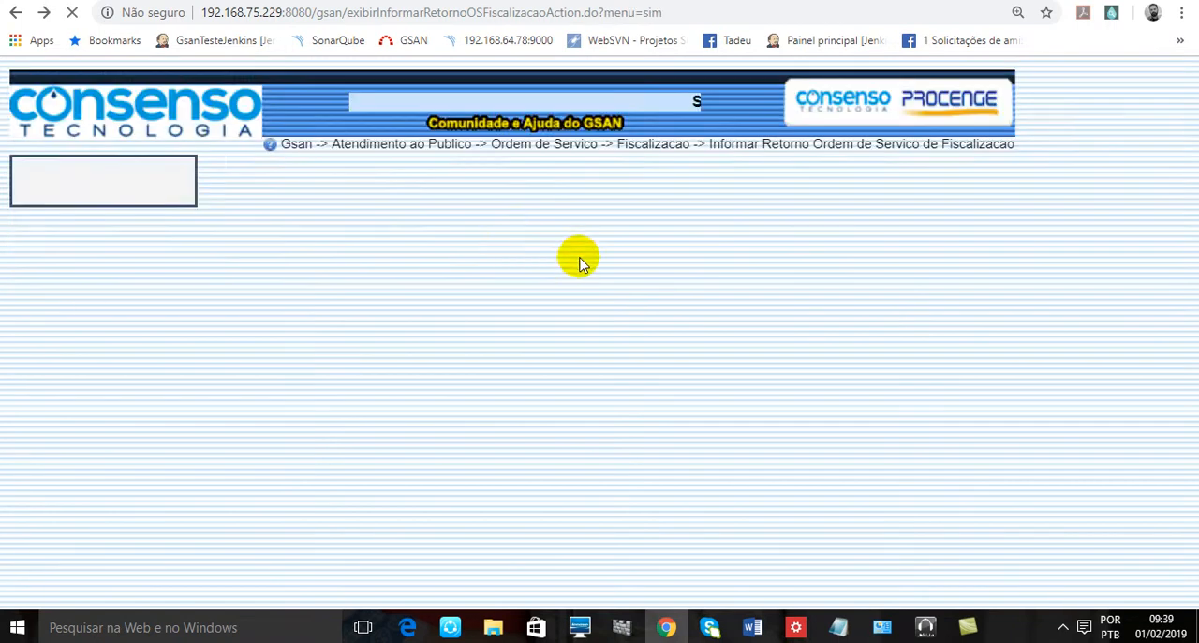
- Copy the service order number from the Notepad file Informar Retorno Ordem de Servico de Fiscalizacao.txt and return to the form
click(838, 629)
click(838, 629)
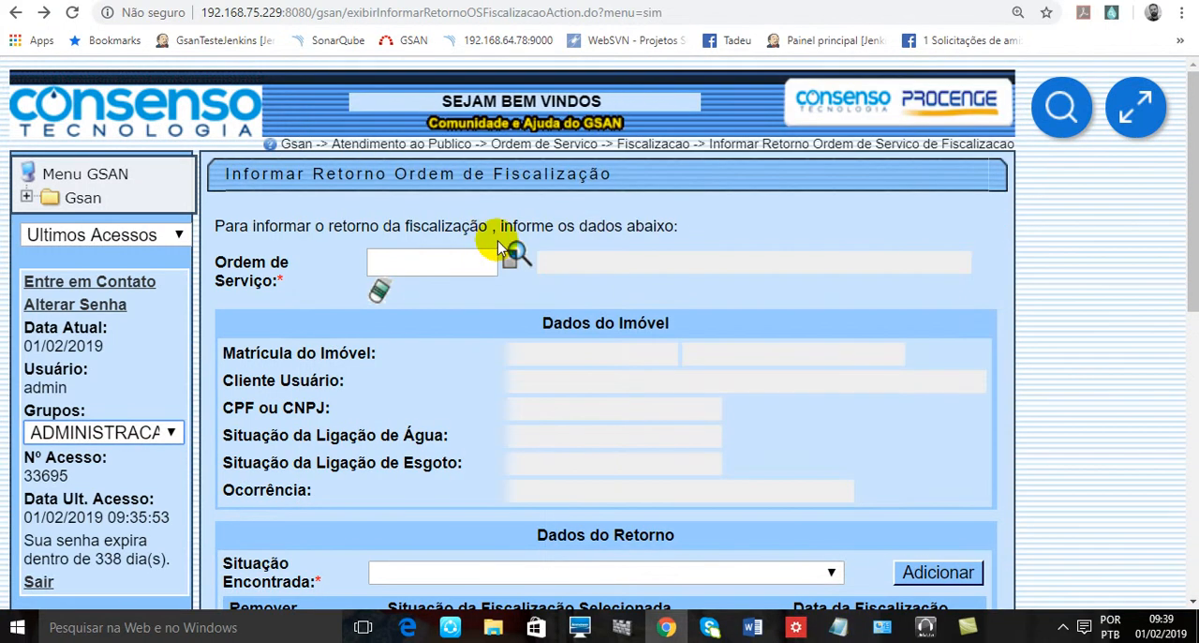
click(837, 629)
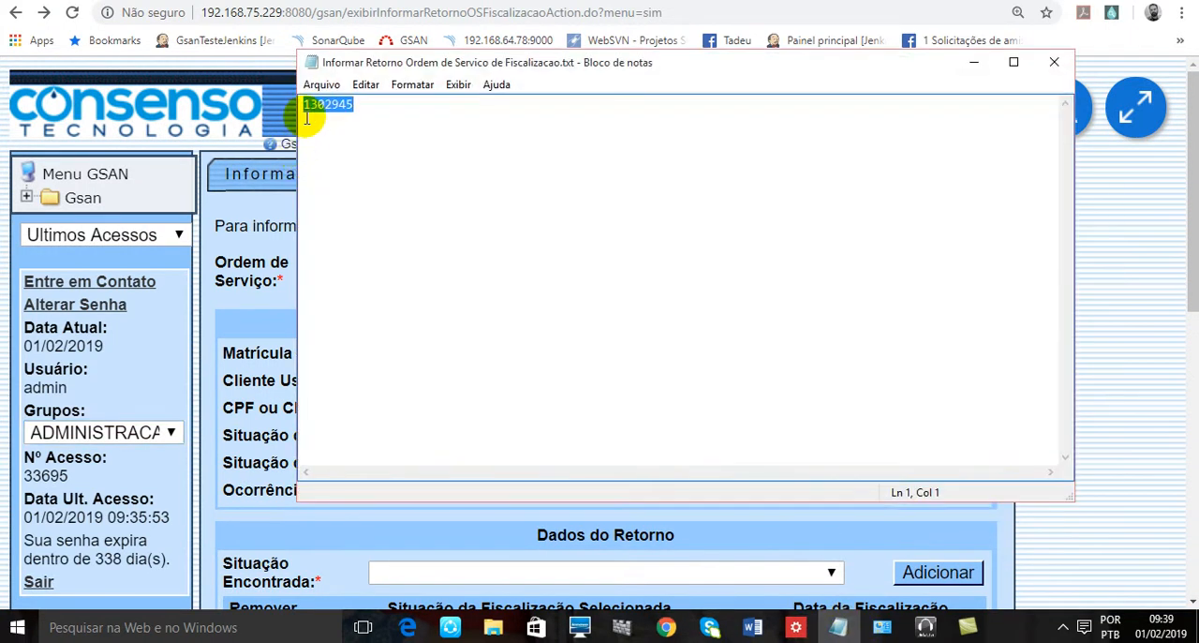
right_click(307, 117)
click(367, 174)
click(837, 629)
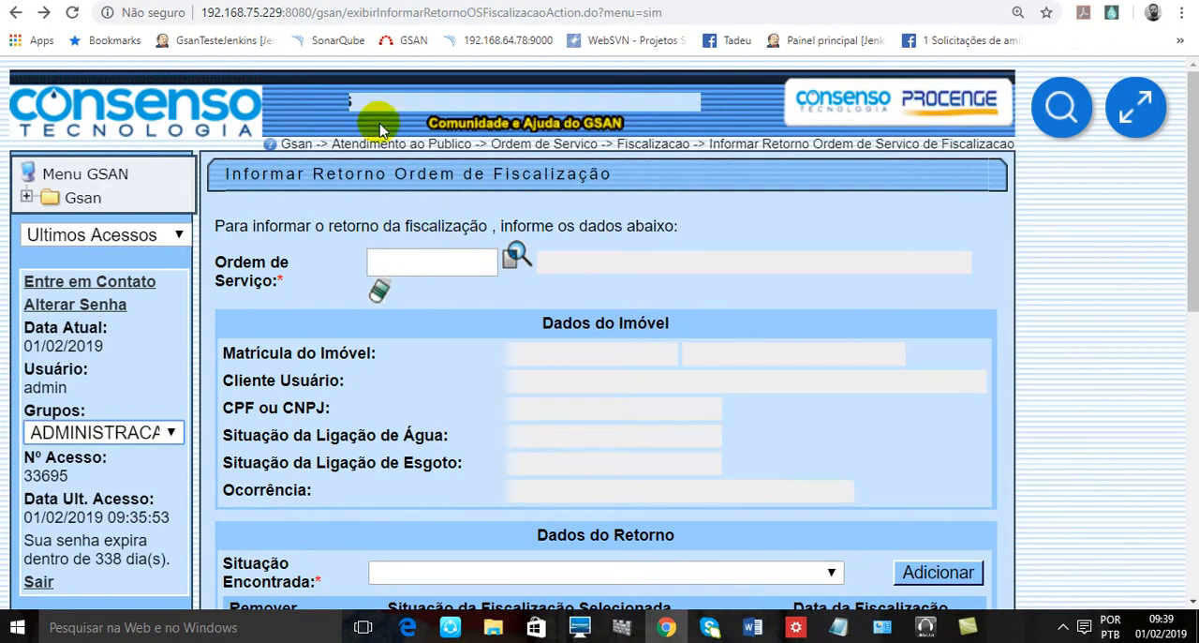
- Enter the copied order number as the Ordem de Serviço and load the order's data
click(442, 263)
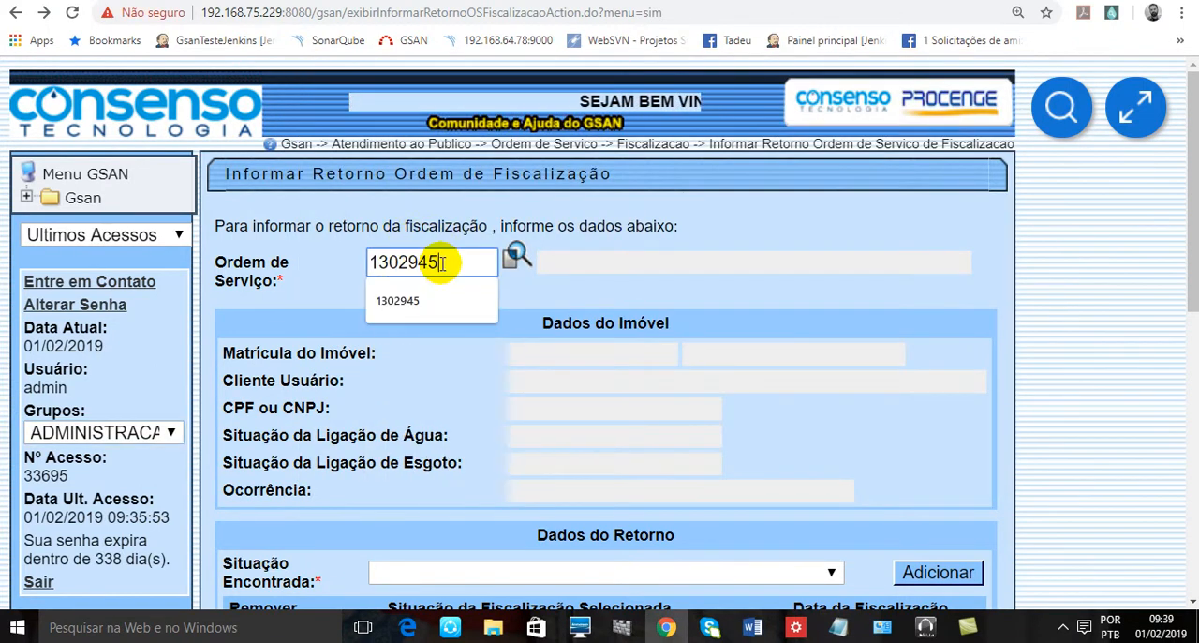
key(Return)
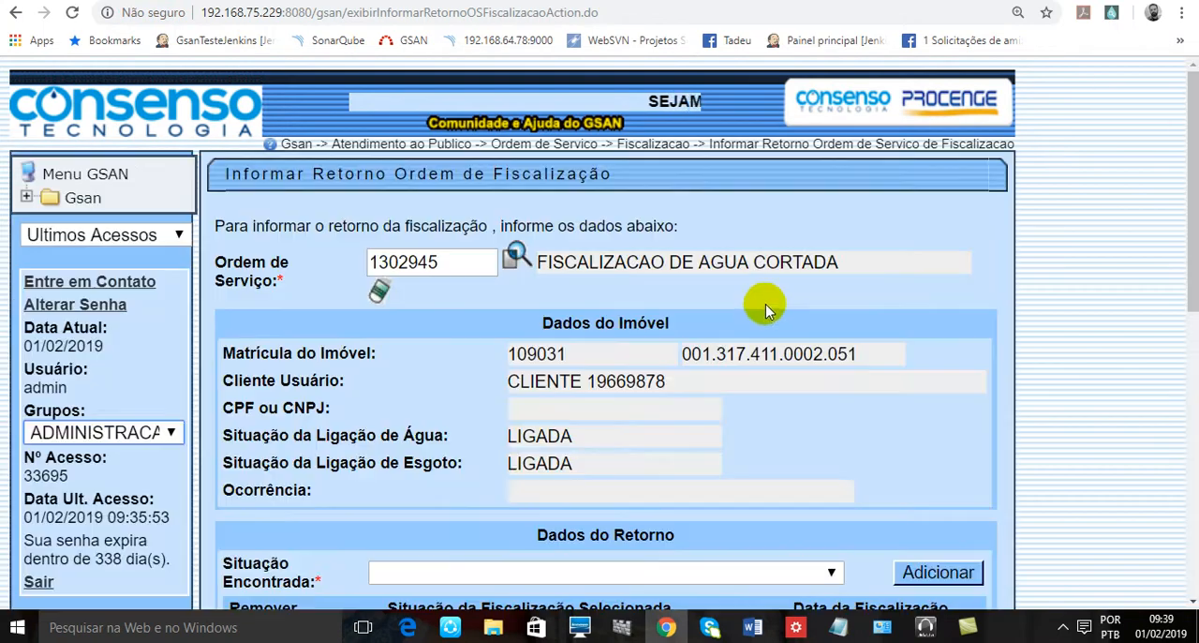
- Examine the property data of the loaded order, including its registration and water and sewer connection status, and the return section
scroll(769, 310, down, 2)
scroll(768, 310, up, 2)
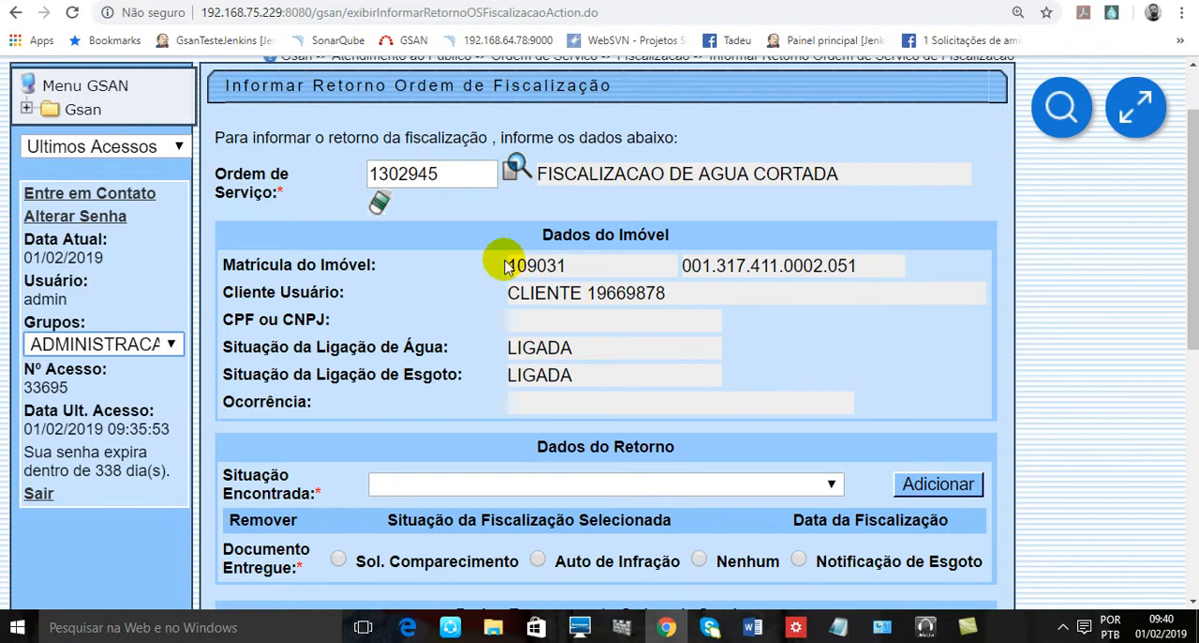
drag(339, 264, 388, 263)
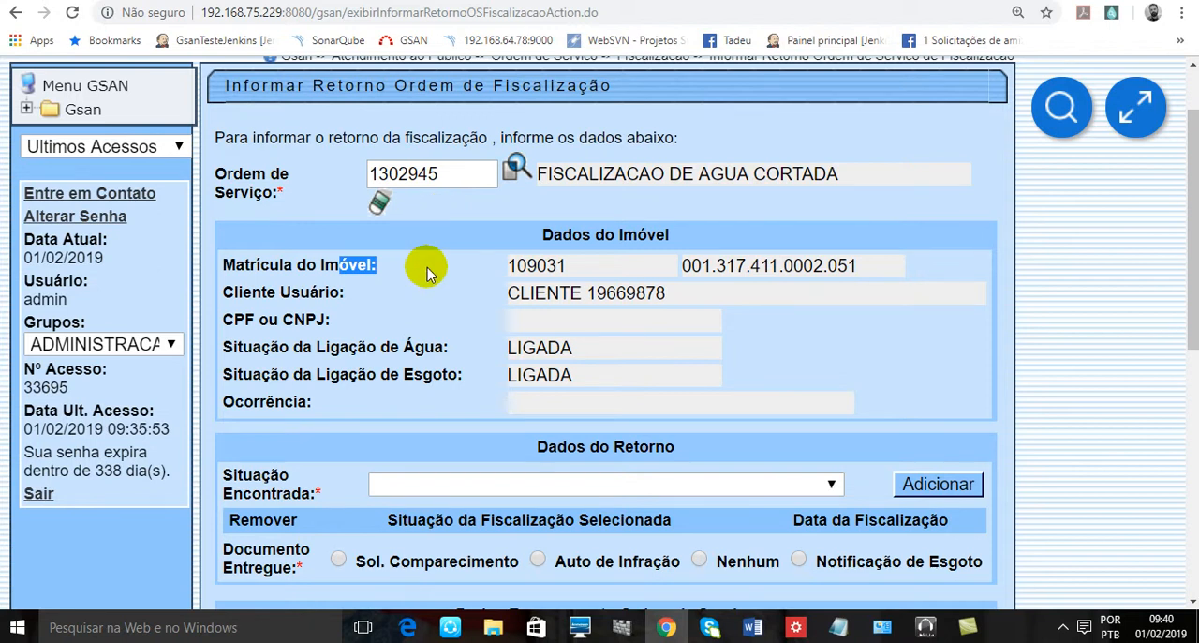
click(381, 306)
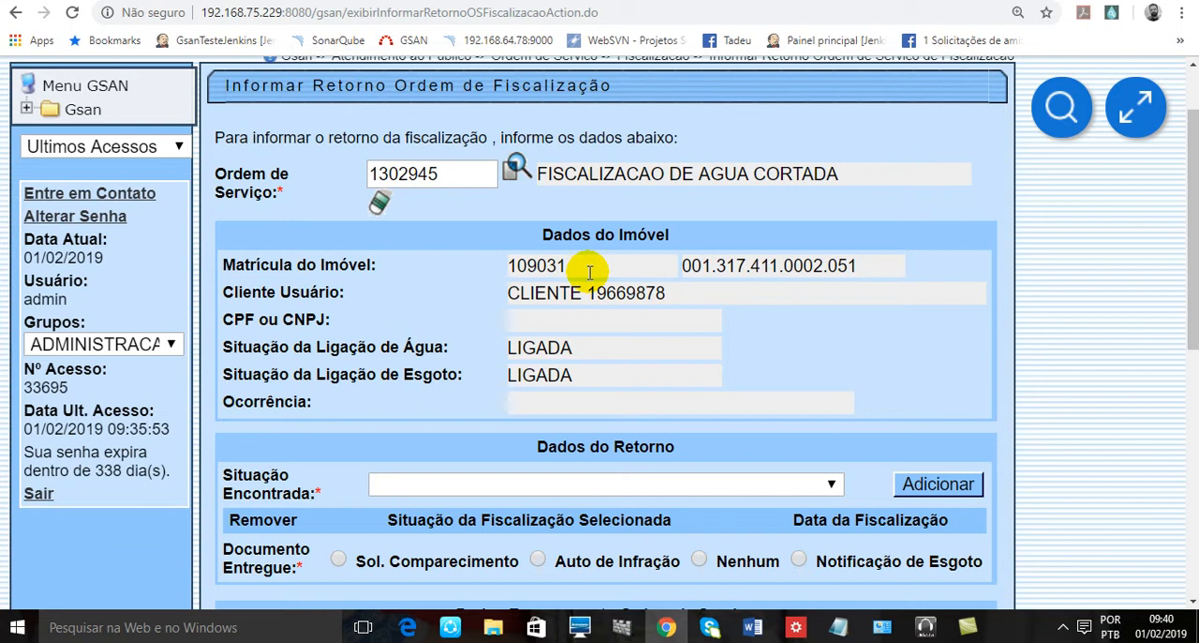
scroll(589, 272, down, 2)
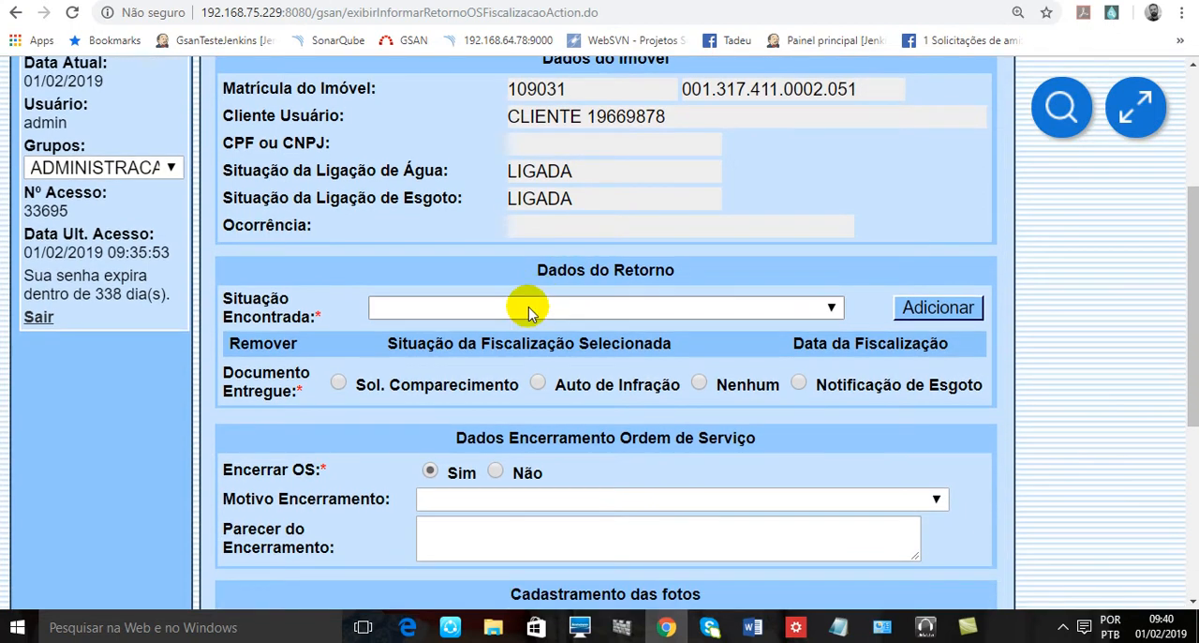
click(647, 272)
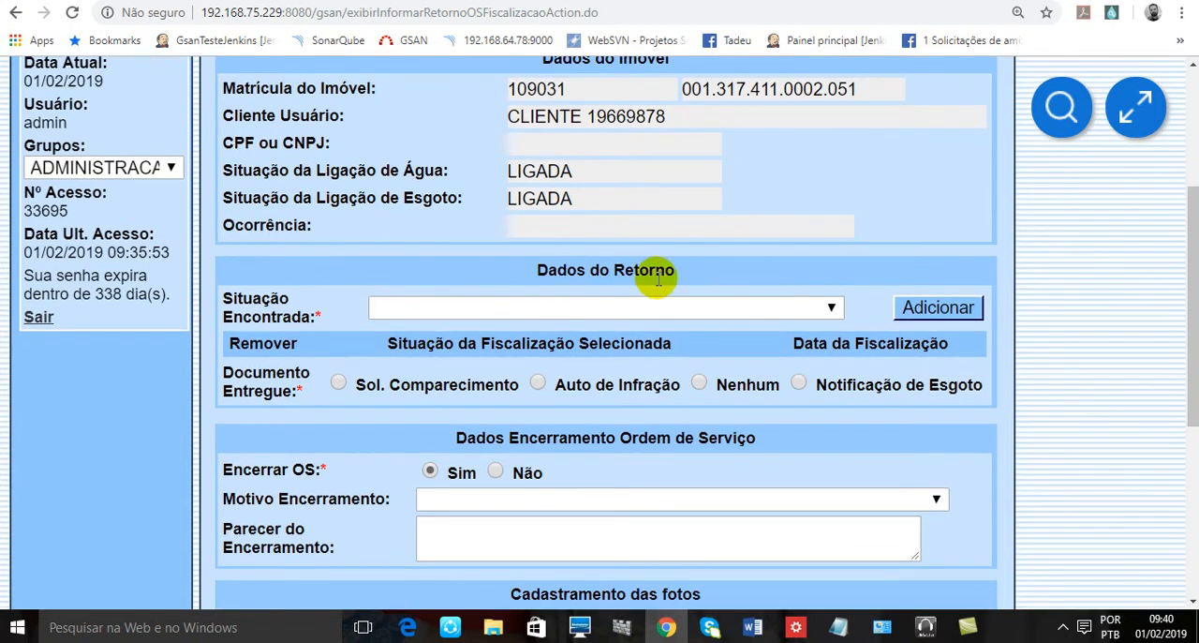
scroll(600, 197, up, 1)
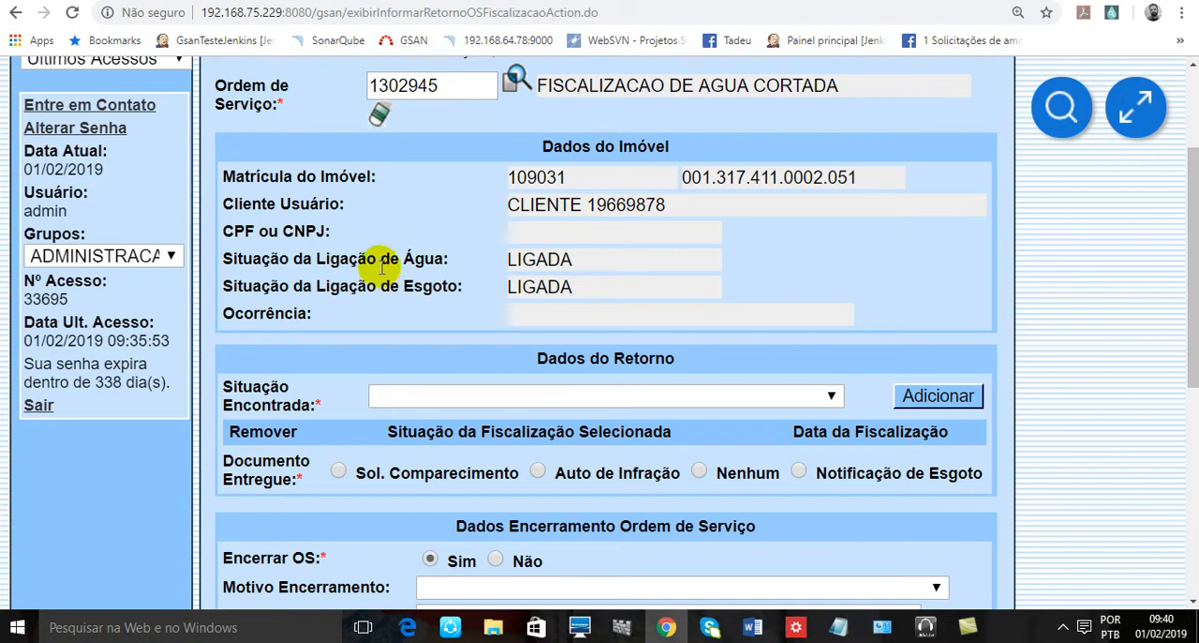
drag(406, 289, 437, 293)
click(438, 292)
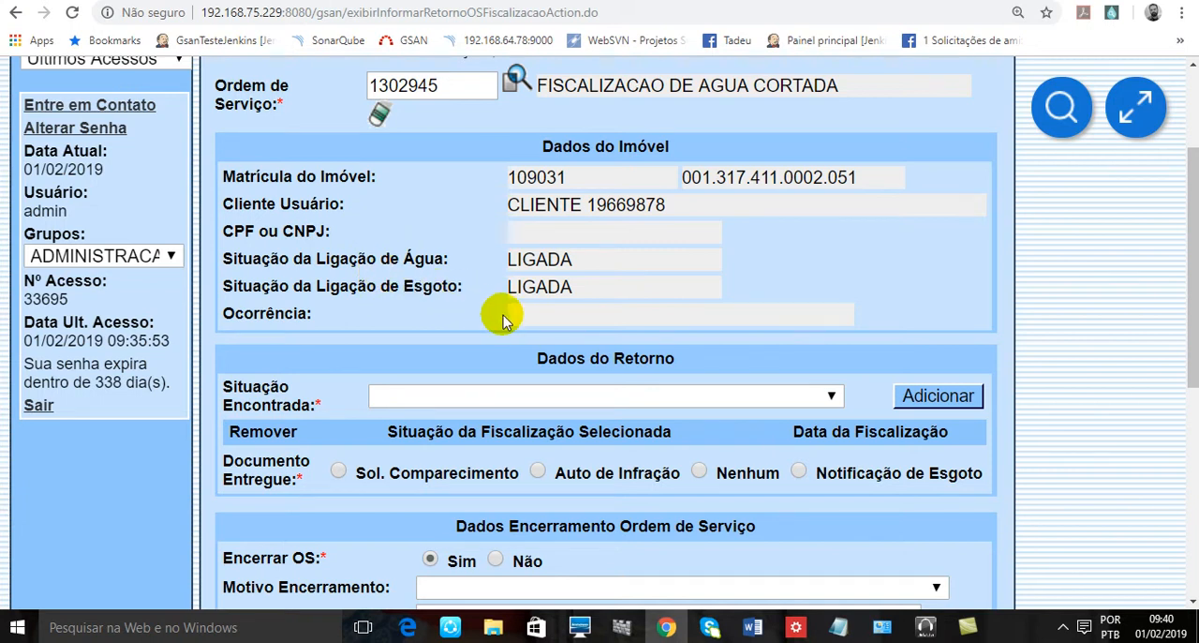
- Look through the available inspection situations and set Situação Encontrada to CORTE VIOLADO
click(484, 398)
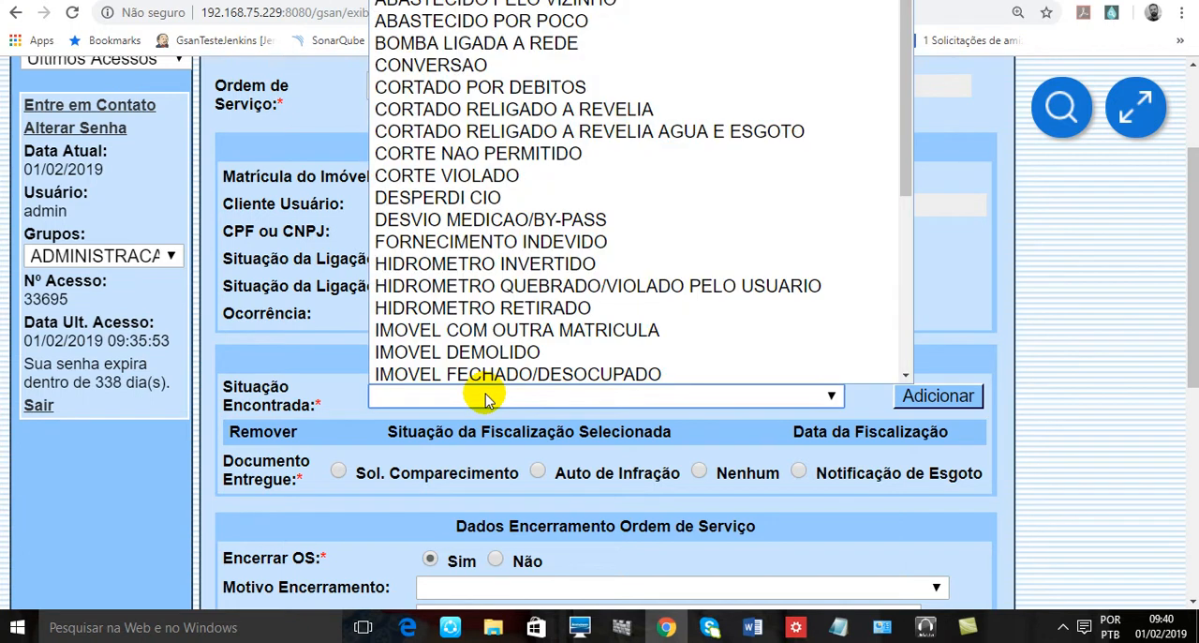
click(484, 398)
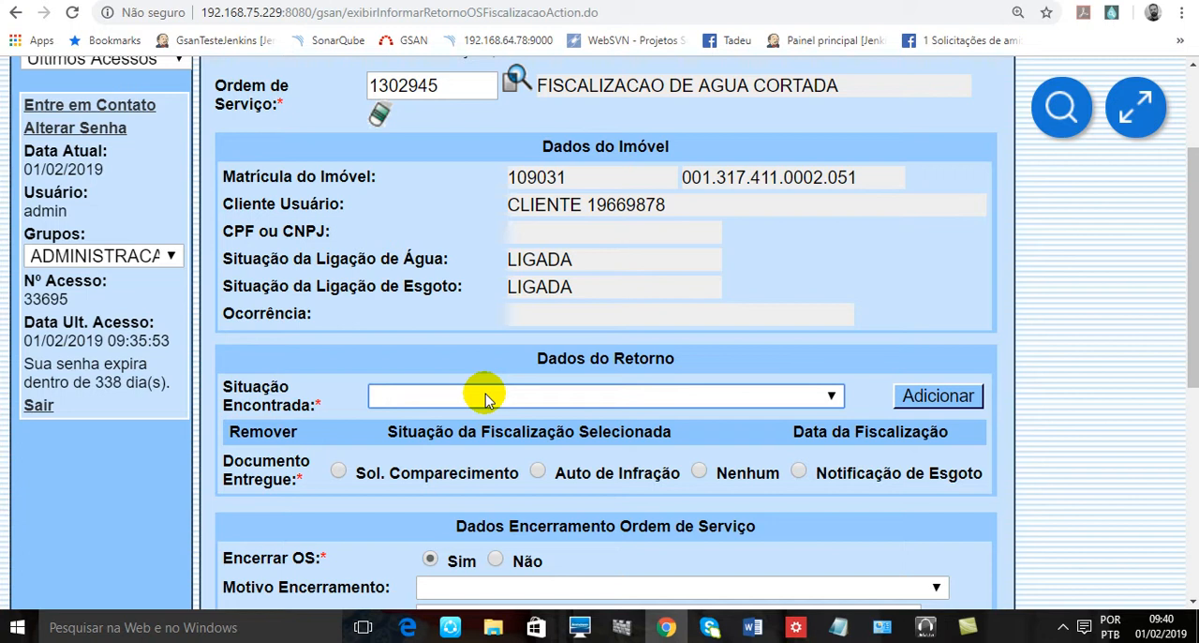
click(484, 398)
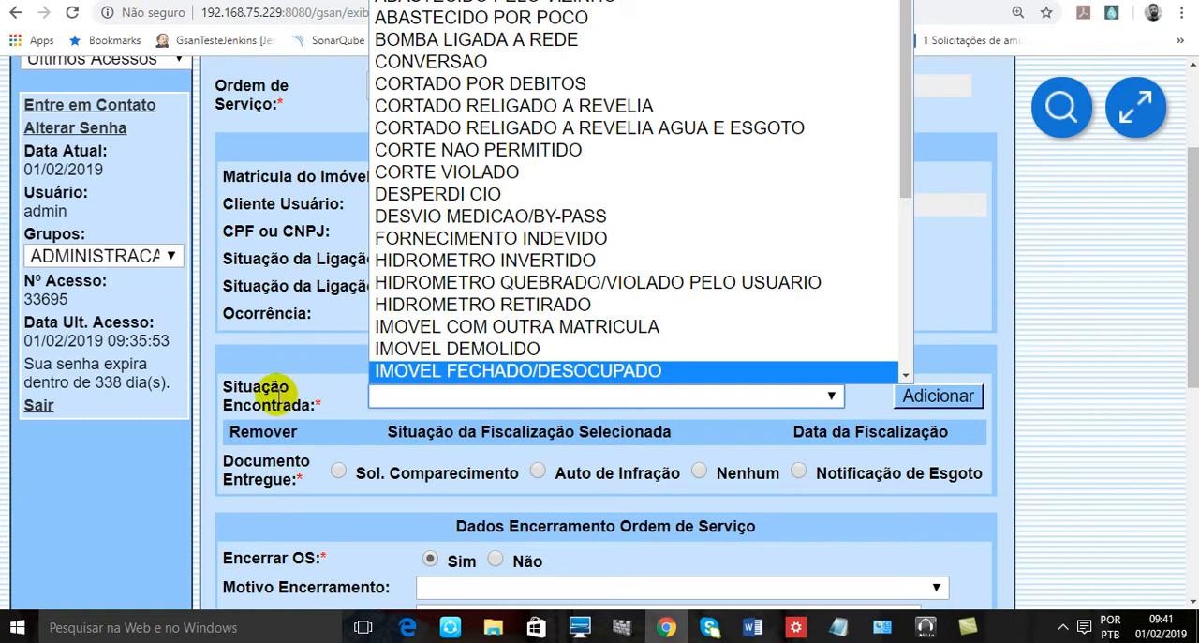
click(285, 389)
click(408, 397)
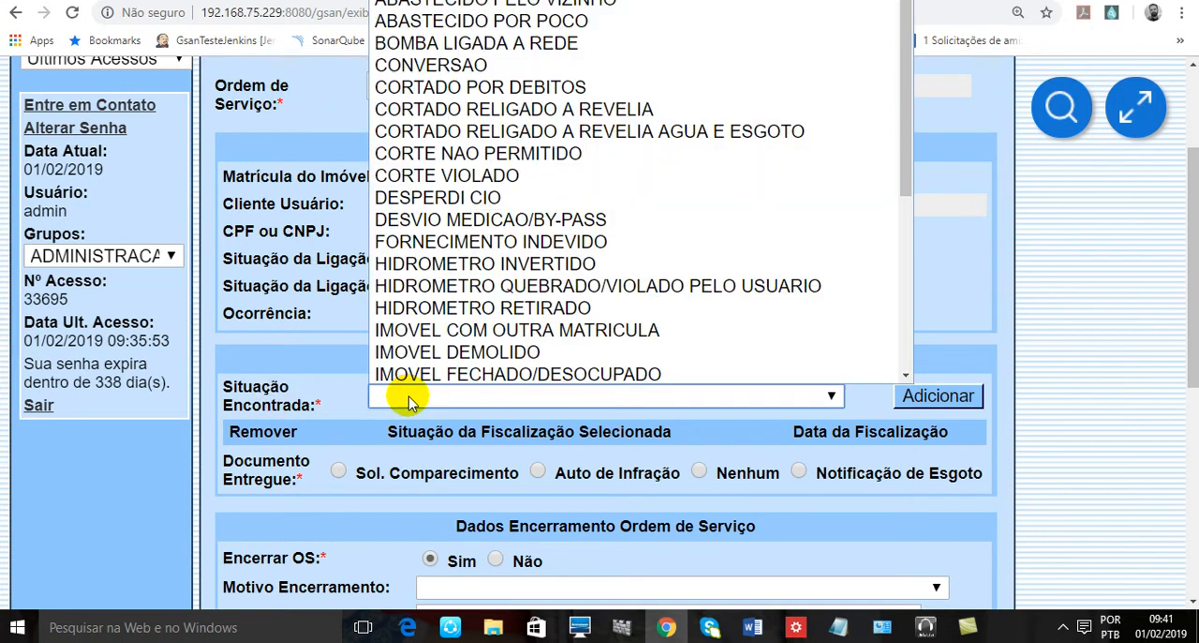
scroll(481, 300, down, 5)
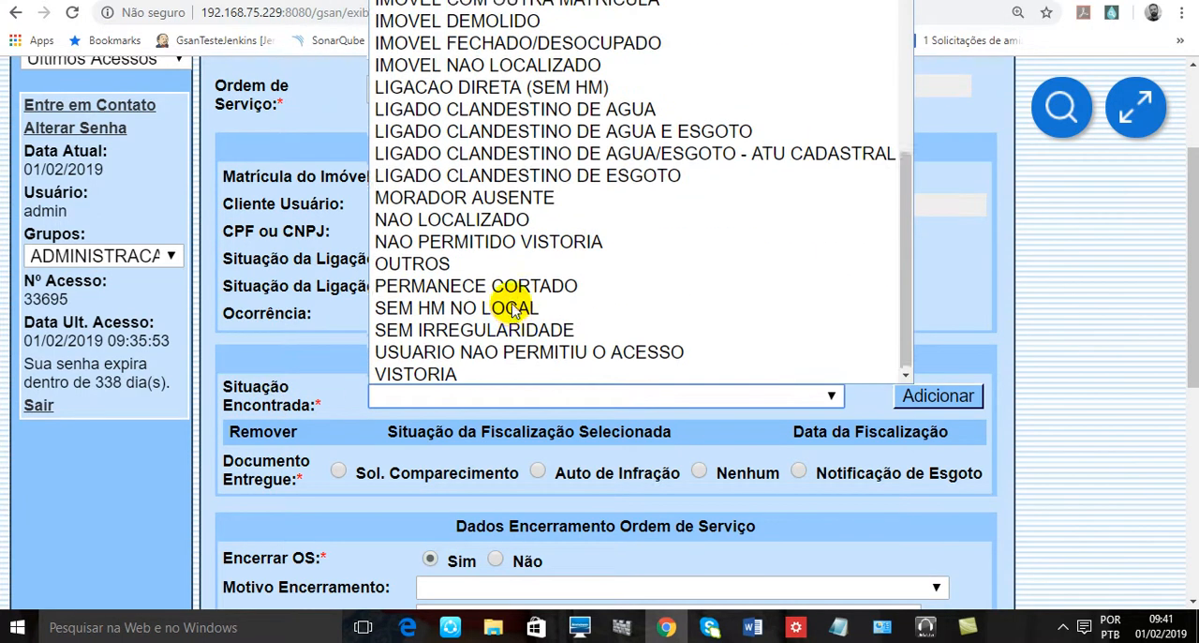
scroll(506, 307, up, 4)
scroll(511, 311, down, 2)
scroll(511, 304, up, 5)
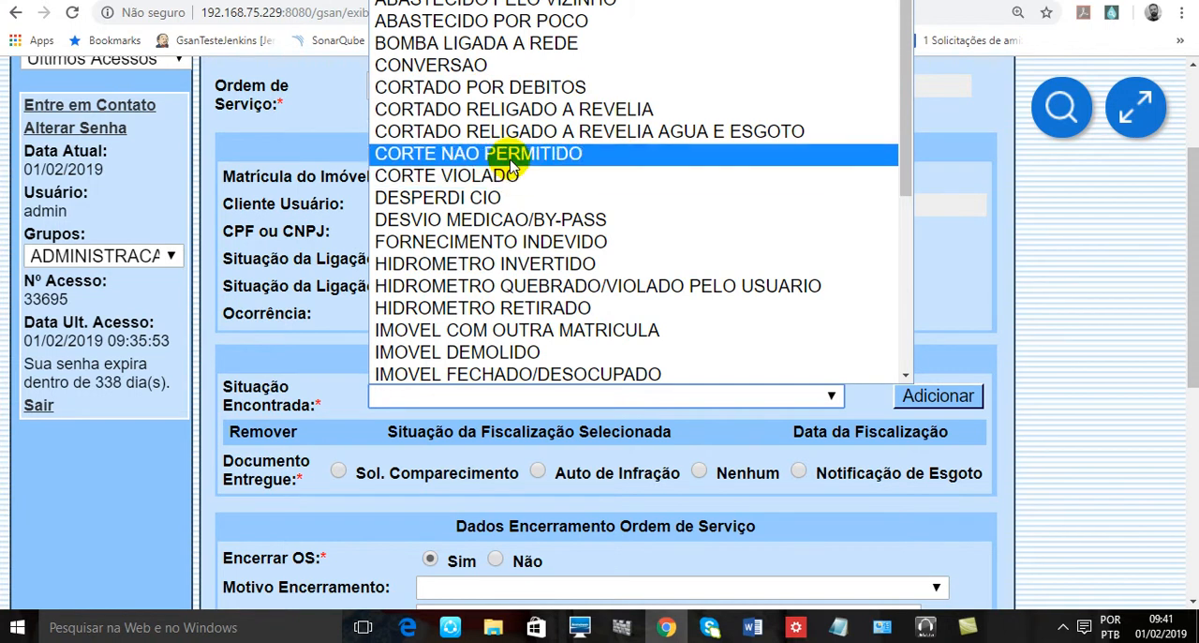
click(510, 187)
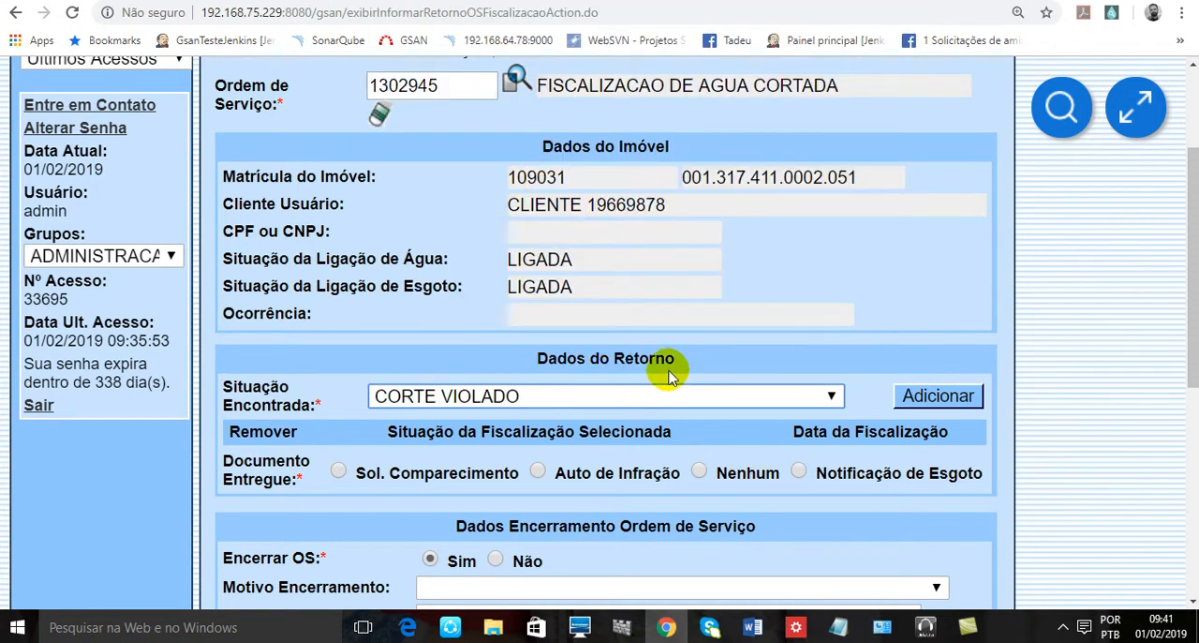
- Try the Documento Entregue options and choose Notificação de Esgoto as the delivered document
scroll(347, 393, down, 1)
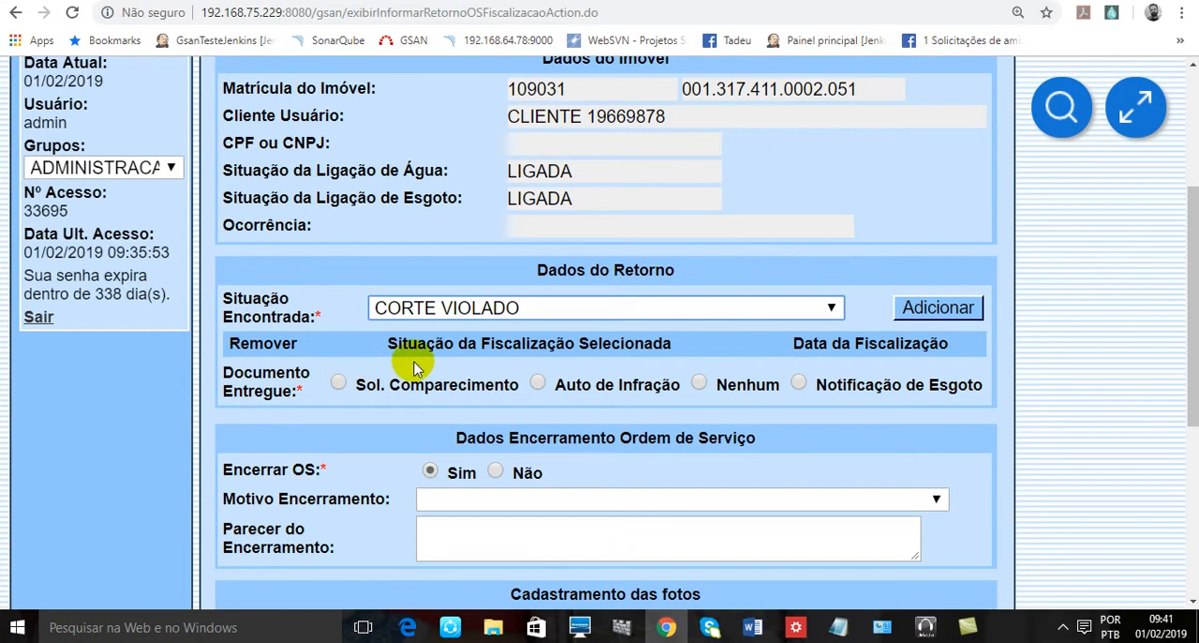
scroll(374, 328, down, 1)
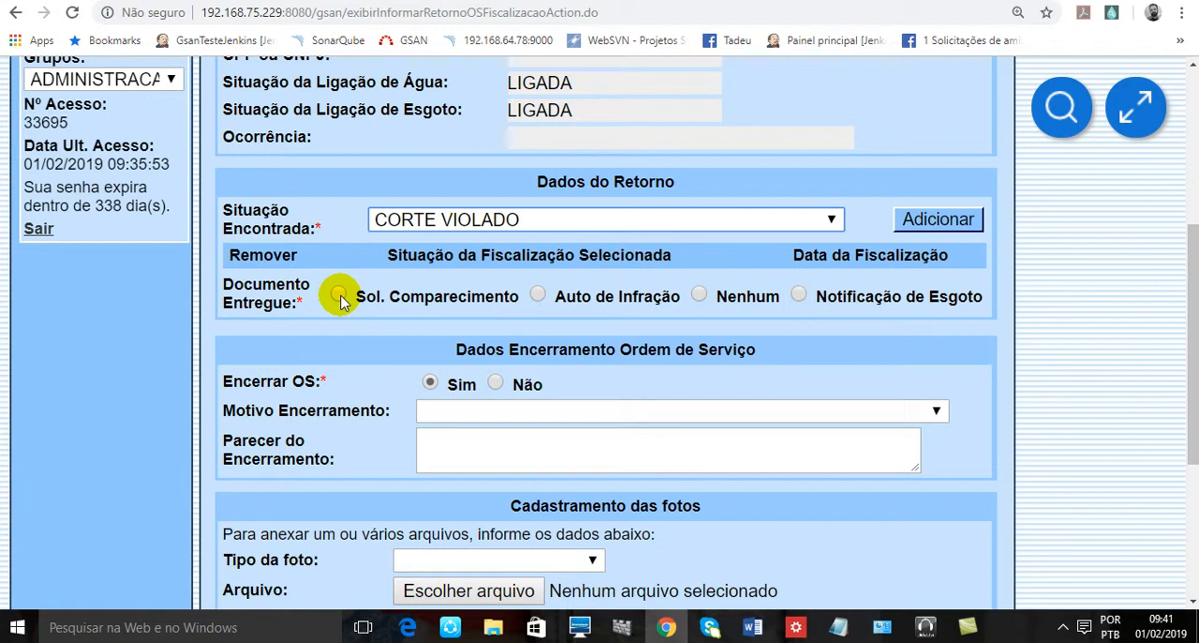
click(340, 296)
click(538, 295)
click(699, 294)
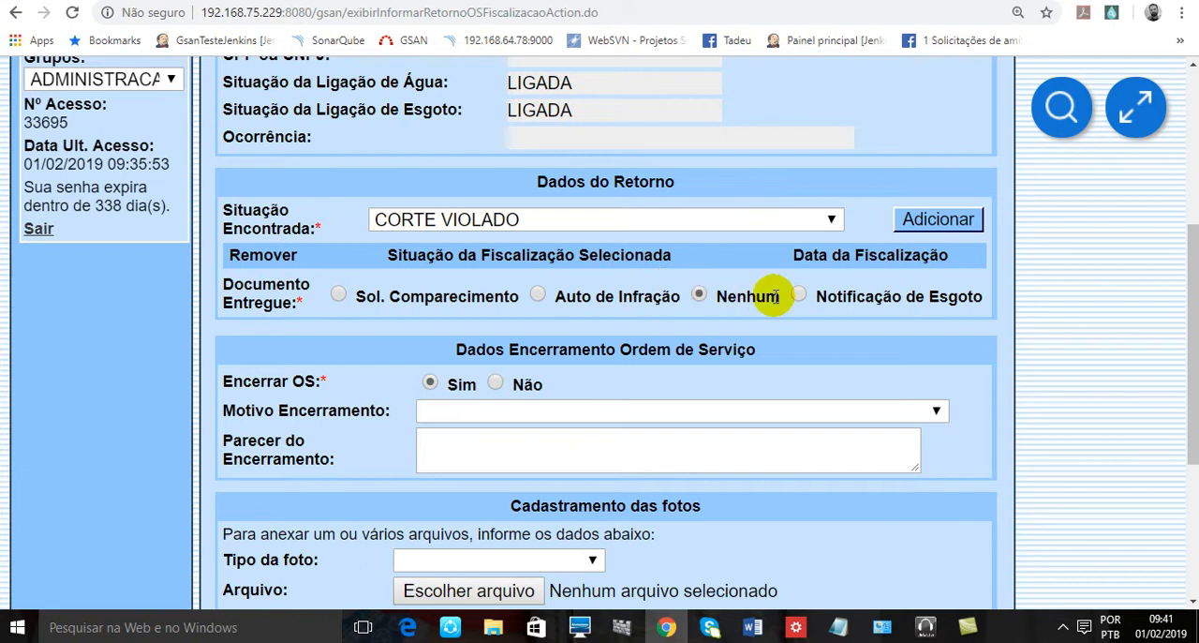
click(798, 295)
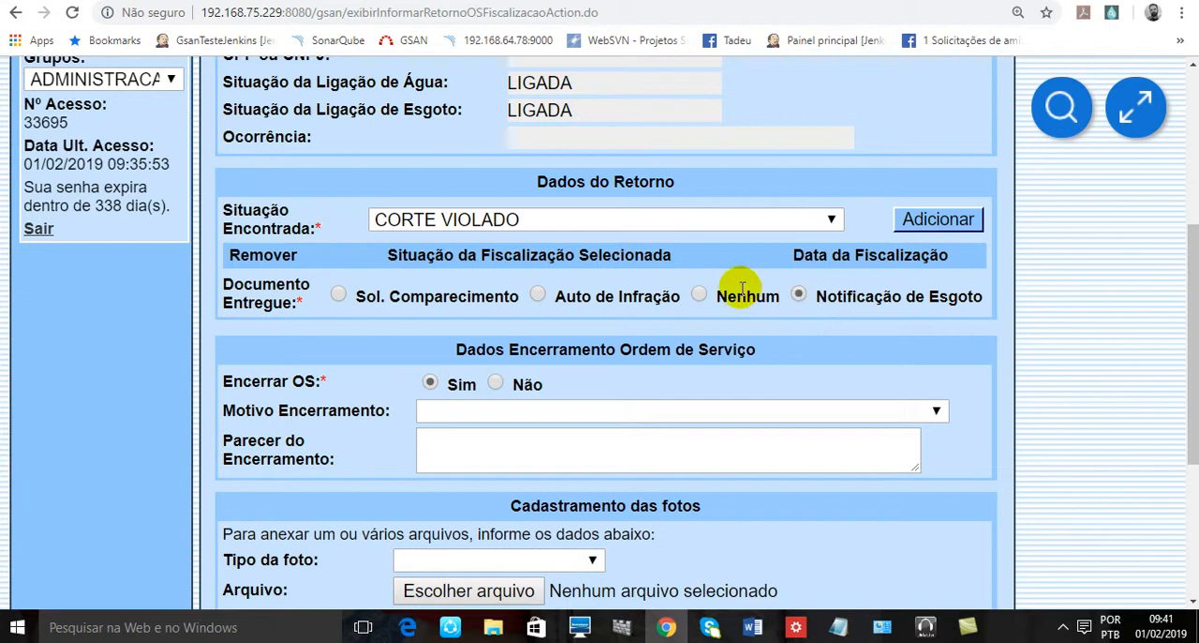
click(796, 294)
- Set Tipo da foto to DURANTE SERVICO in the Cadastramento das fotos section
scroll(769, 281, down, 3)
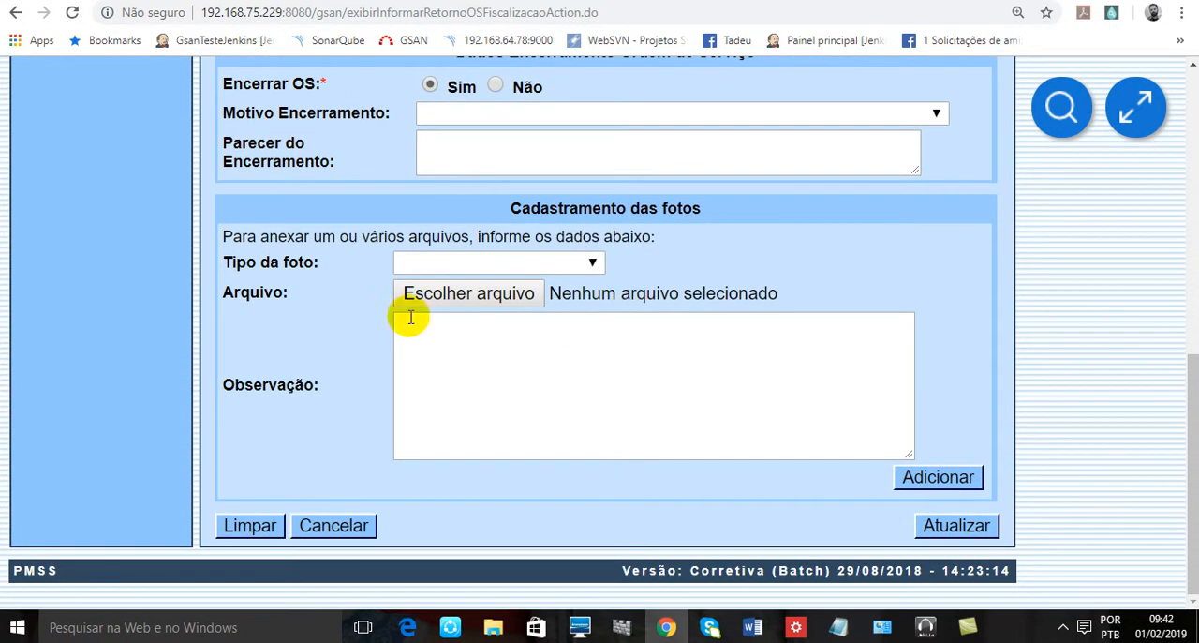
scroll(303, 337, up, 2)
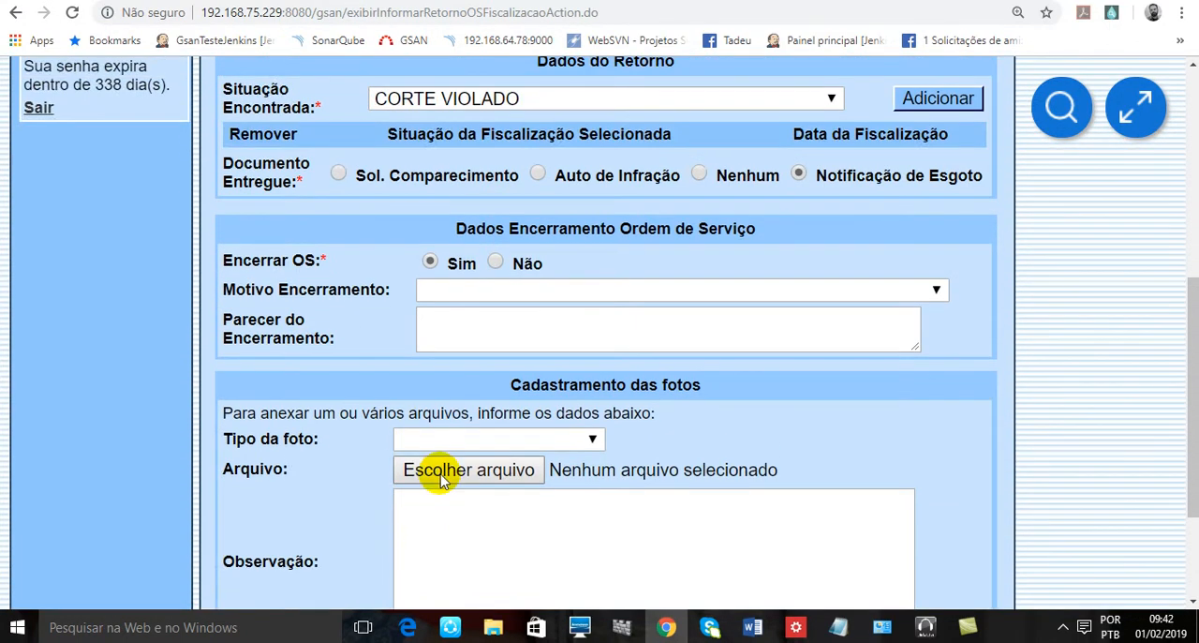
drag(549, 384, 642, 385)
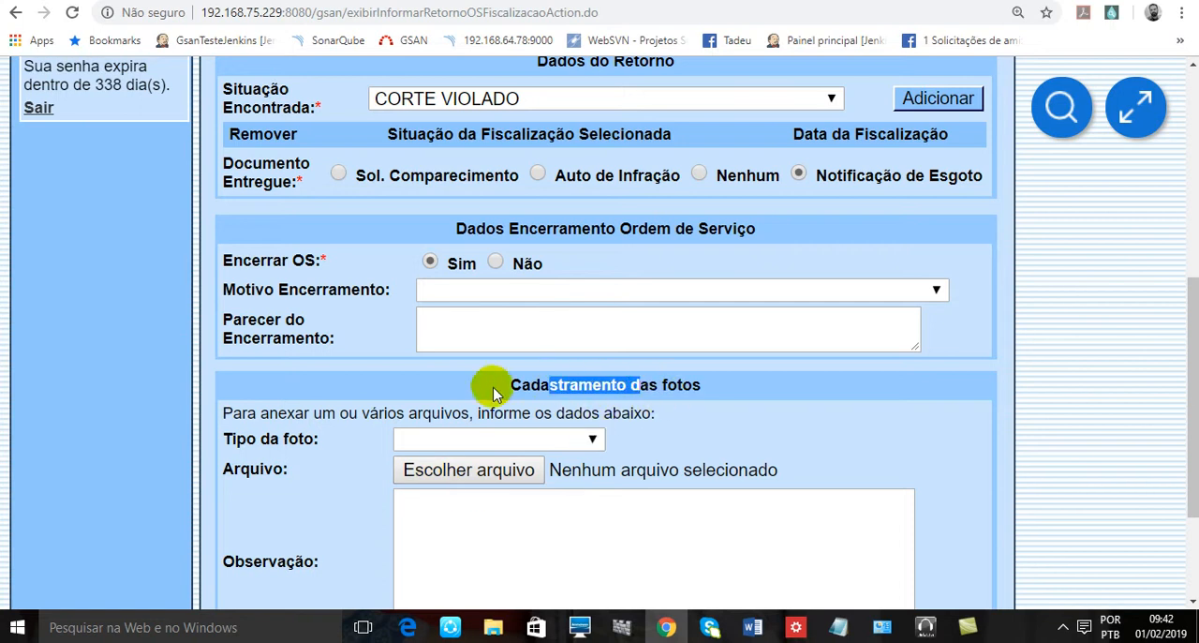
click(444, 448)
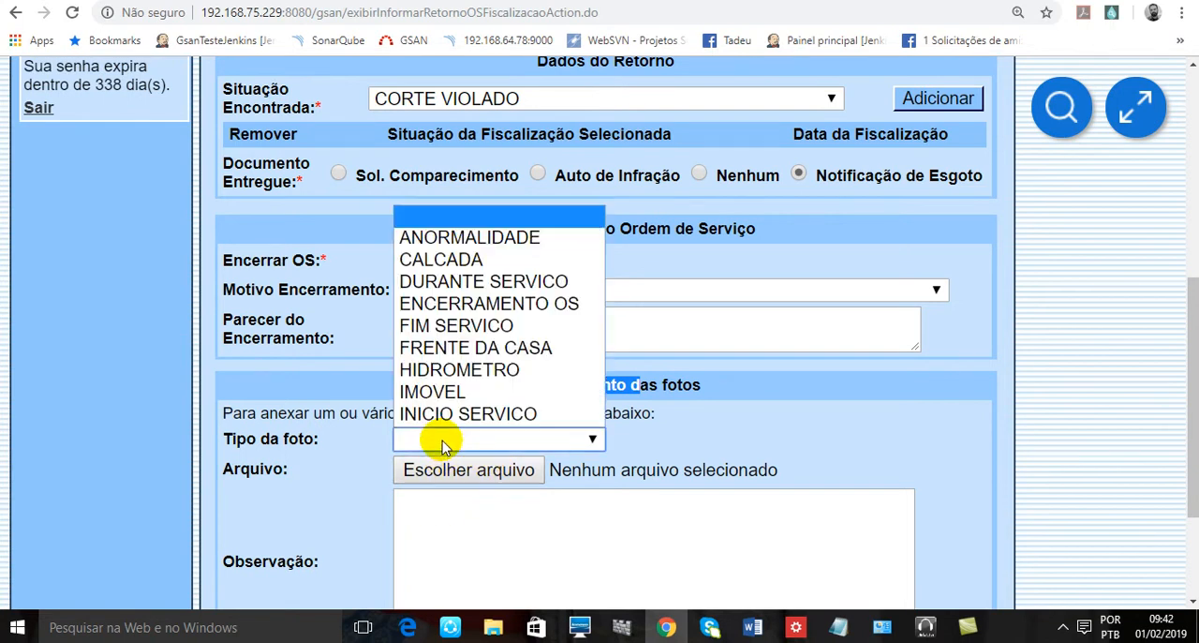
click(475, 282)
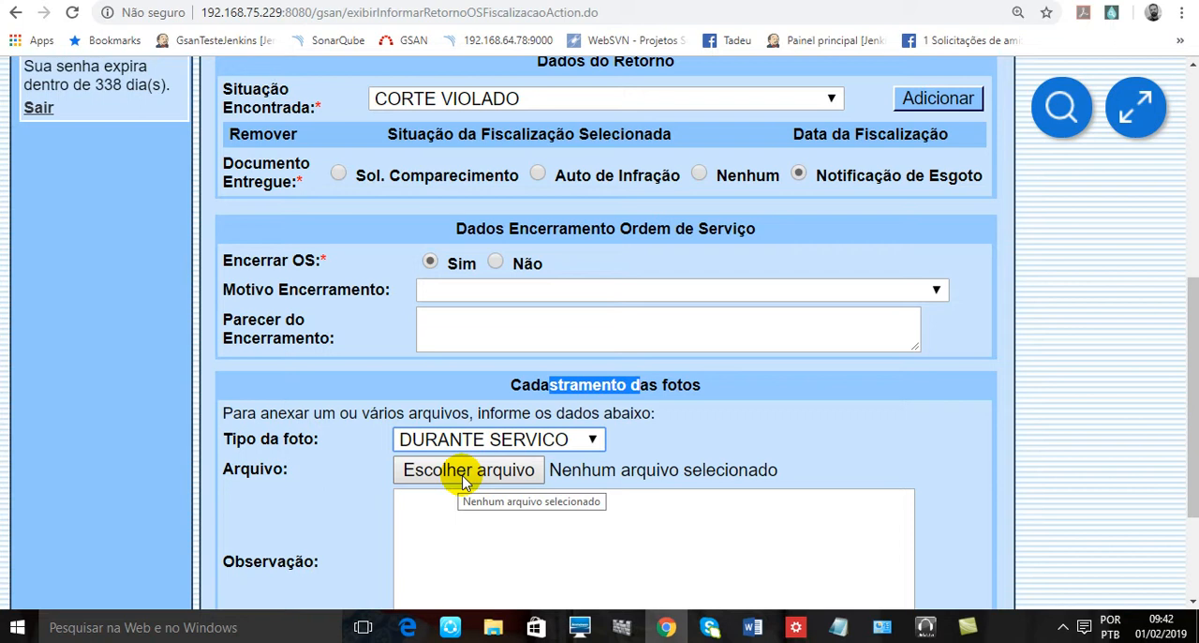
- Choose Adri2.jpg from the Aleixo folder in Imagens as the photo file to attach
click(462, 478)
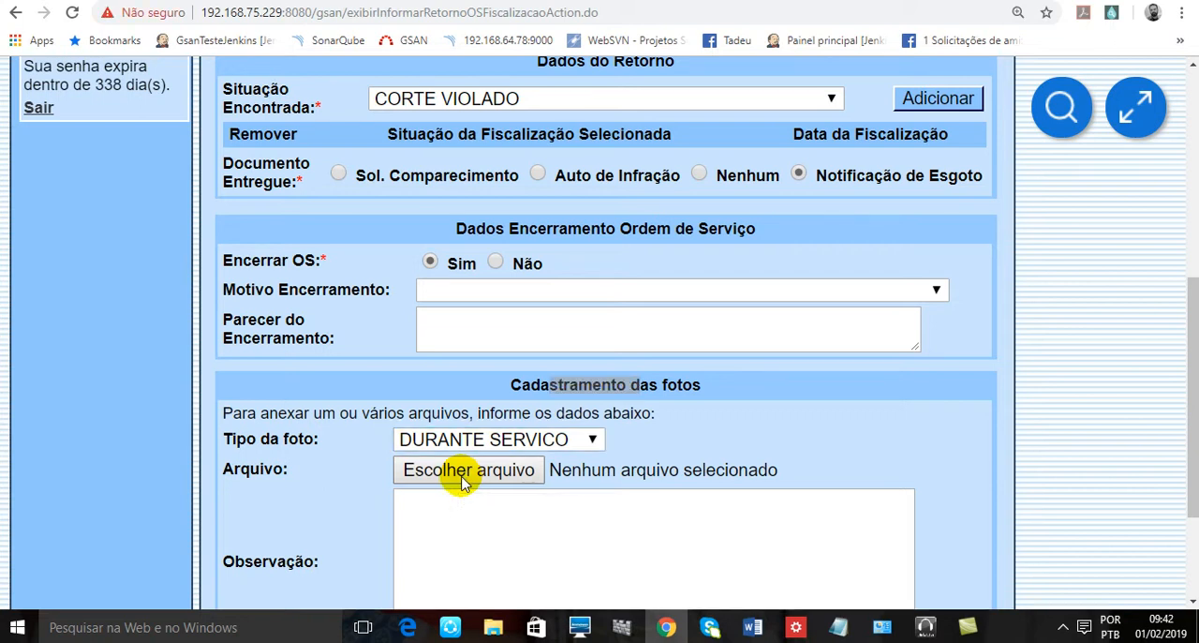
click(94, 155)
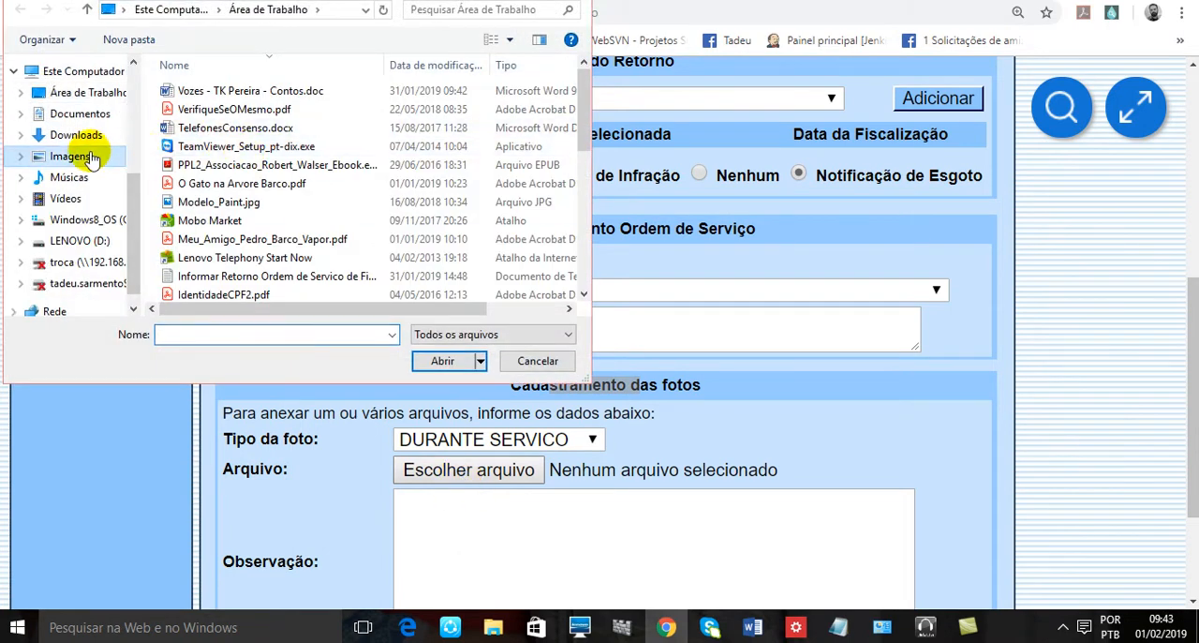
double_click(222, 114)
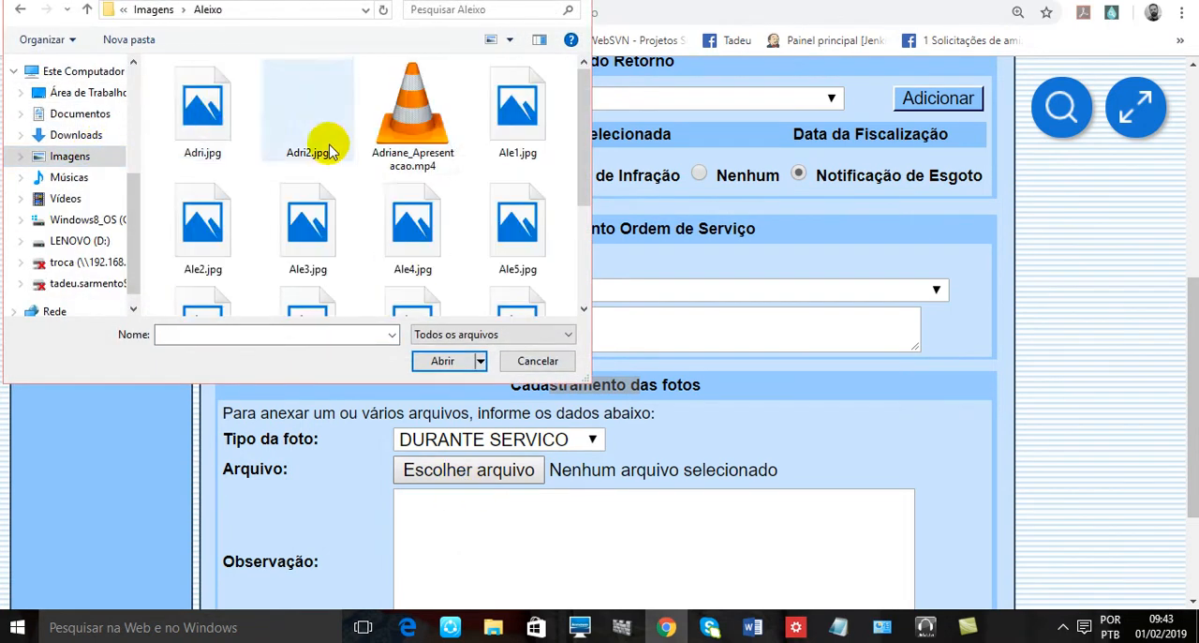
double_click(281, 104)
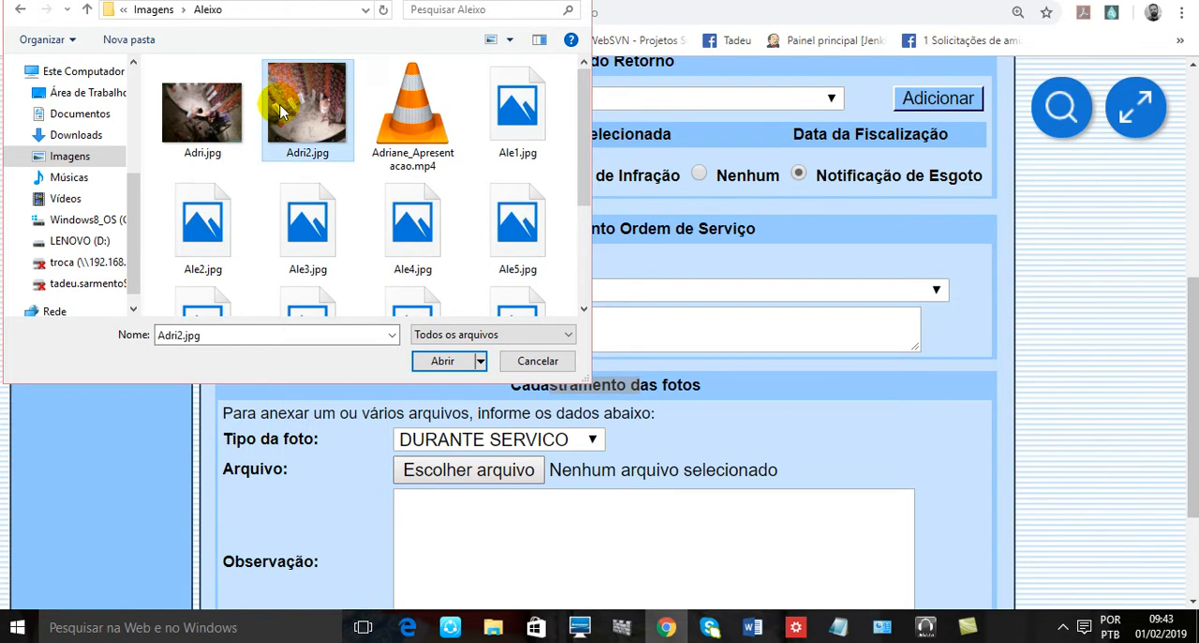
- Enter "Corte efetuado" as the photo's Observação
scroll(712, 445, down, 2)
click(660, 387)
scroll(661, 387, up, 5)
scroll(661, 387, up, 2)
scroll(710, 244, down, 7)
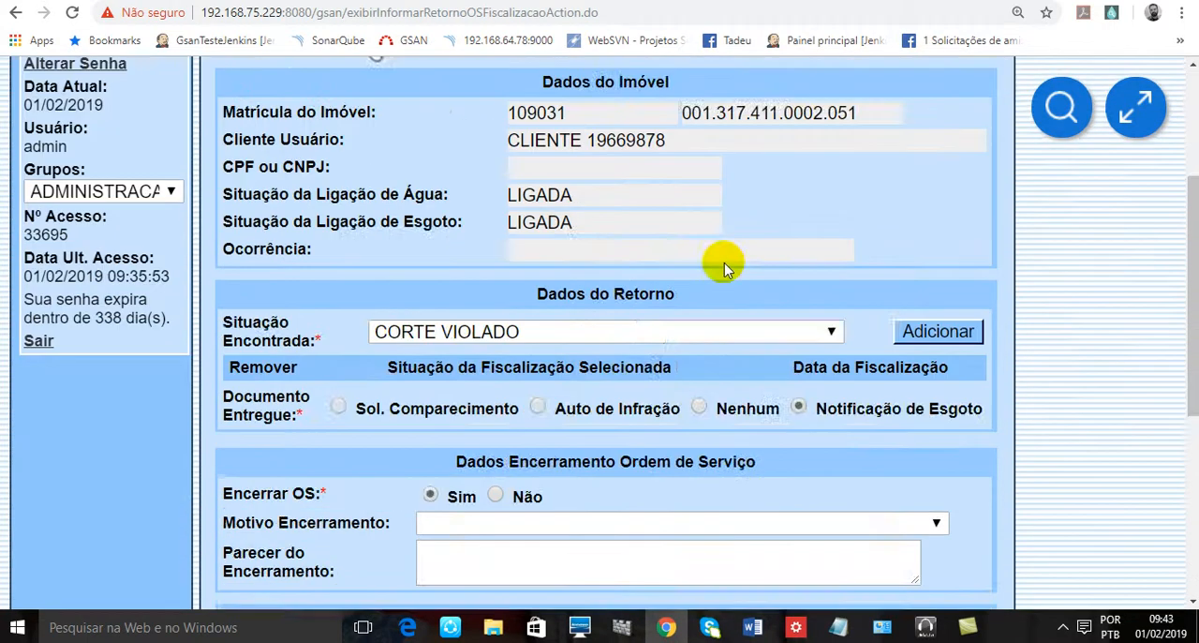
text(corte e)
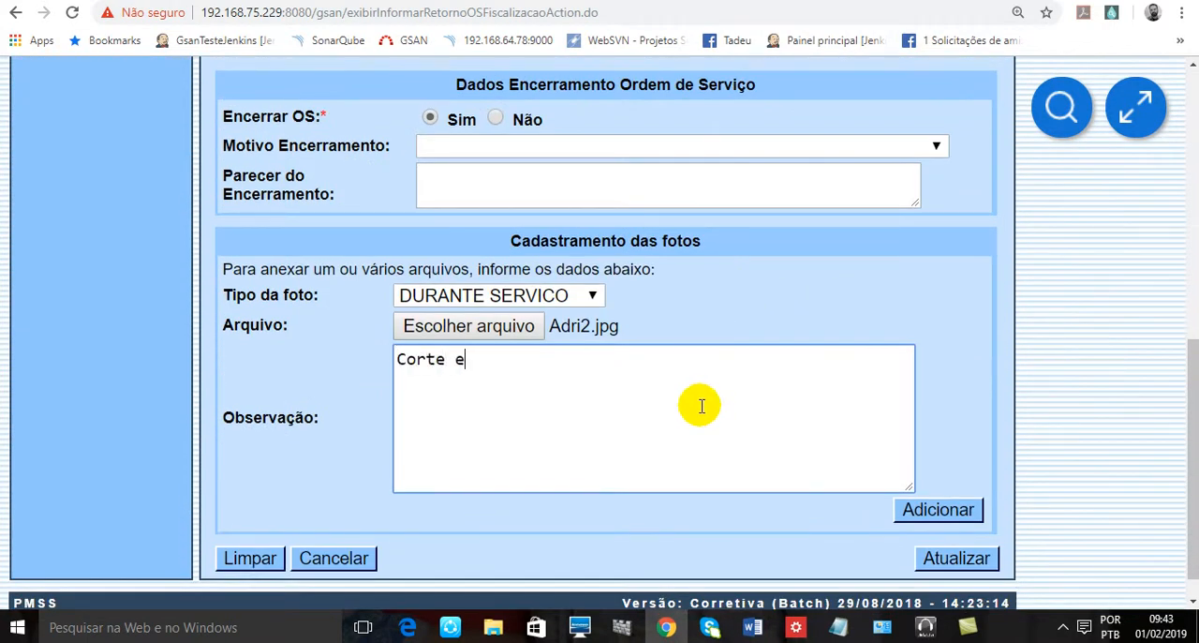
text(fetuado)
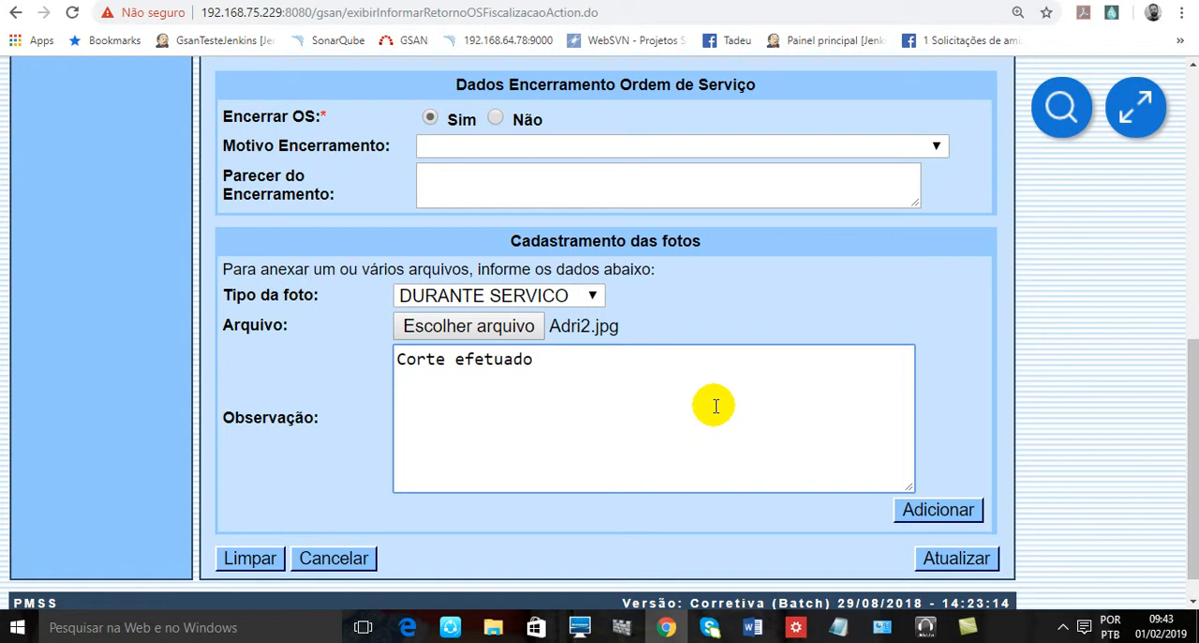
text(.)
- End the photo's Observação with a period and set Documento Entregue to Nenhum
scroll(803, 375, up, 5)
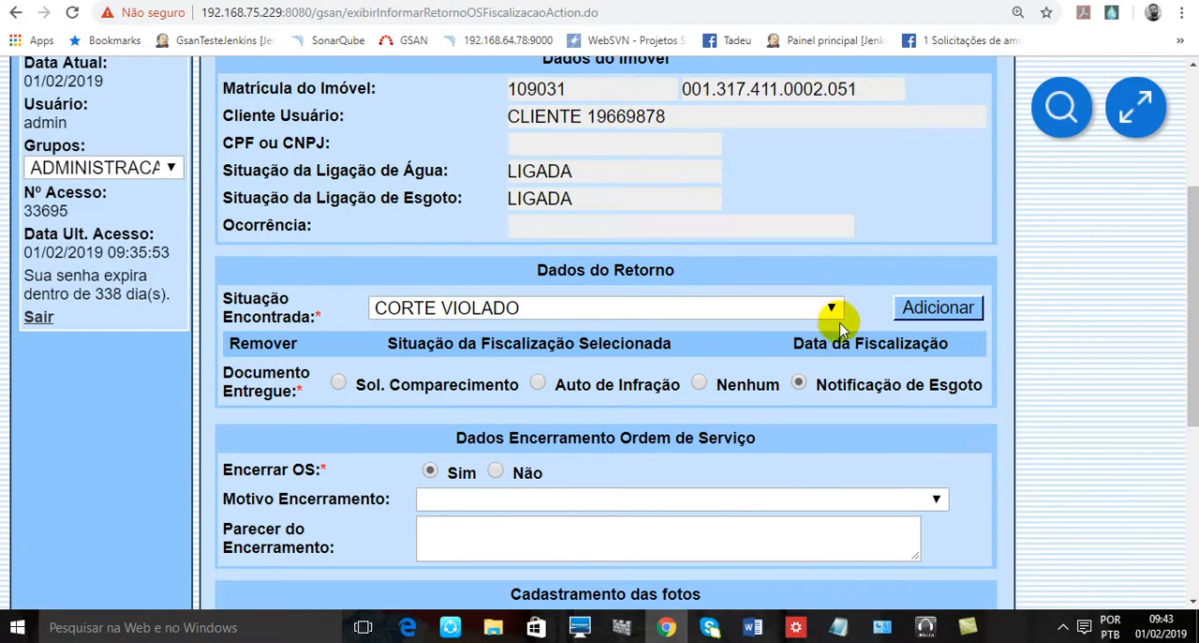
scroll(735, 281, up, 2)
scroll(728, 269, down, 3)
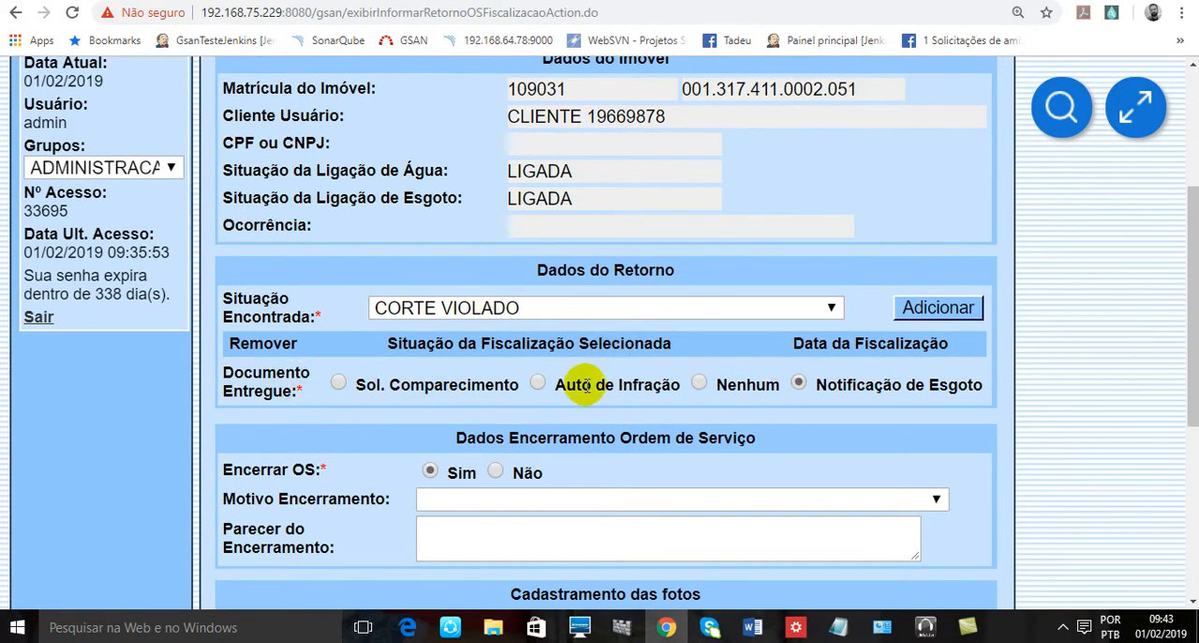
click(698, 386)
- Set Motivo Encerramento to SERVICO JA REALIZADO in the service order closing data
scroll(503, 392, down, 1)
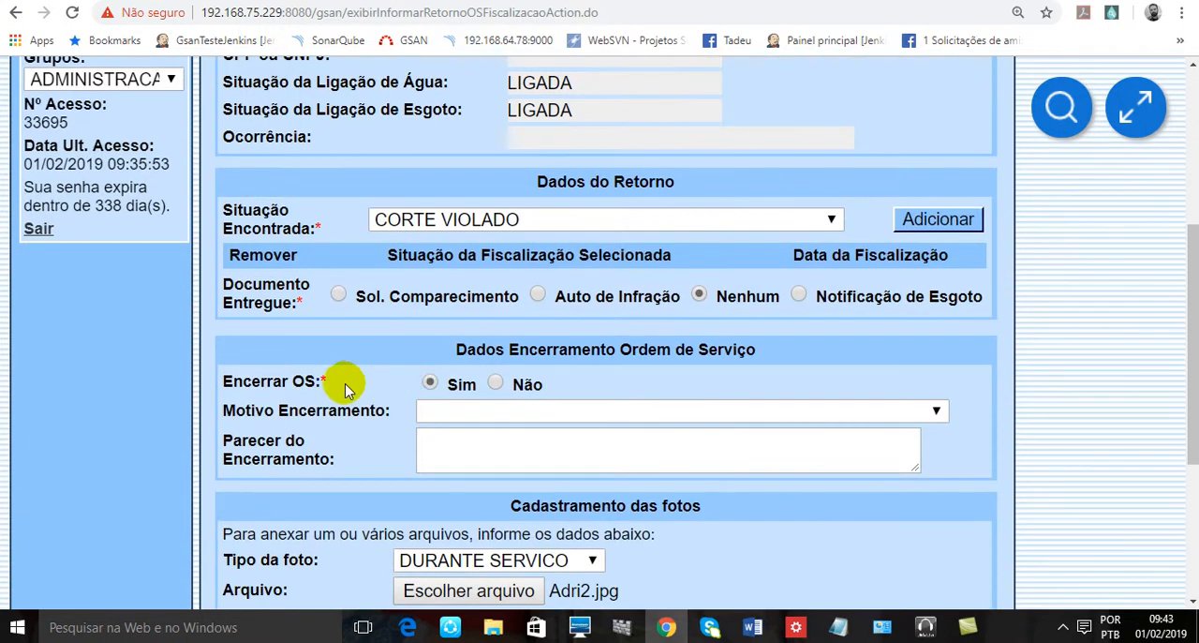
drag(551, 349, 767, 349)
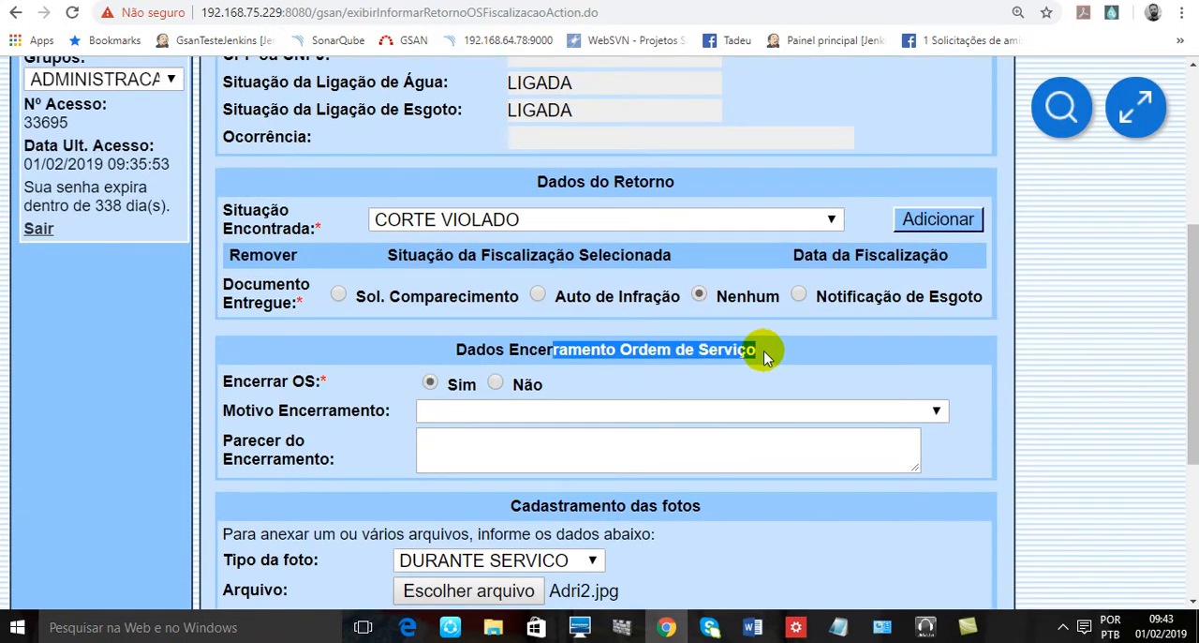
click(382, 391)
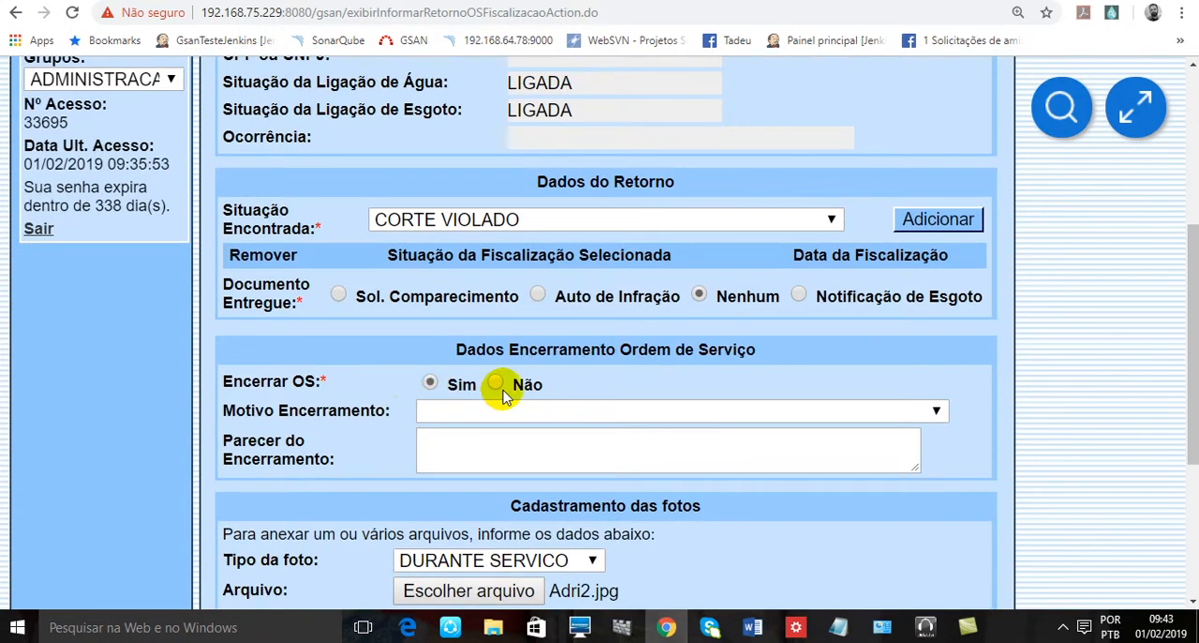
click(457, 416)
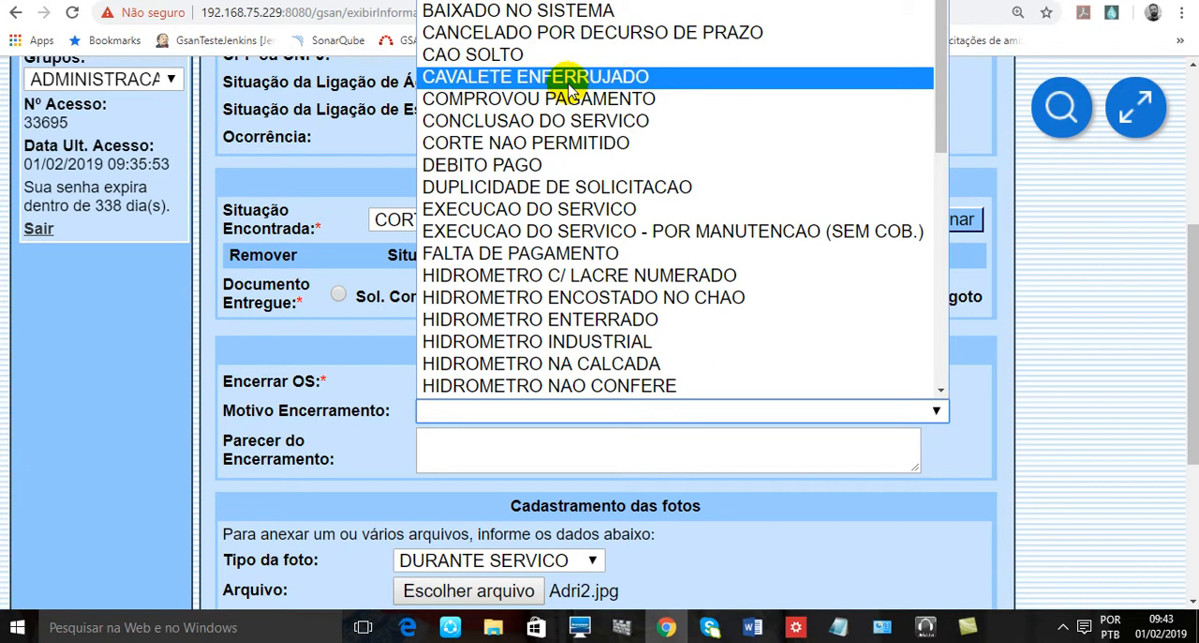
scroll(573, 94, down, 6)
scroll(562, 90, down, 2)
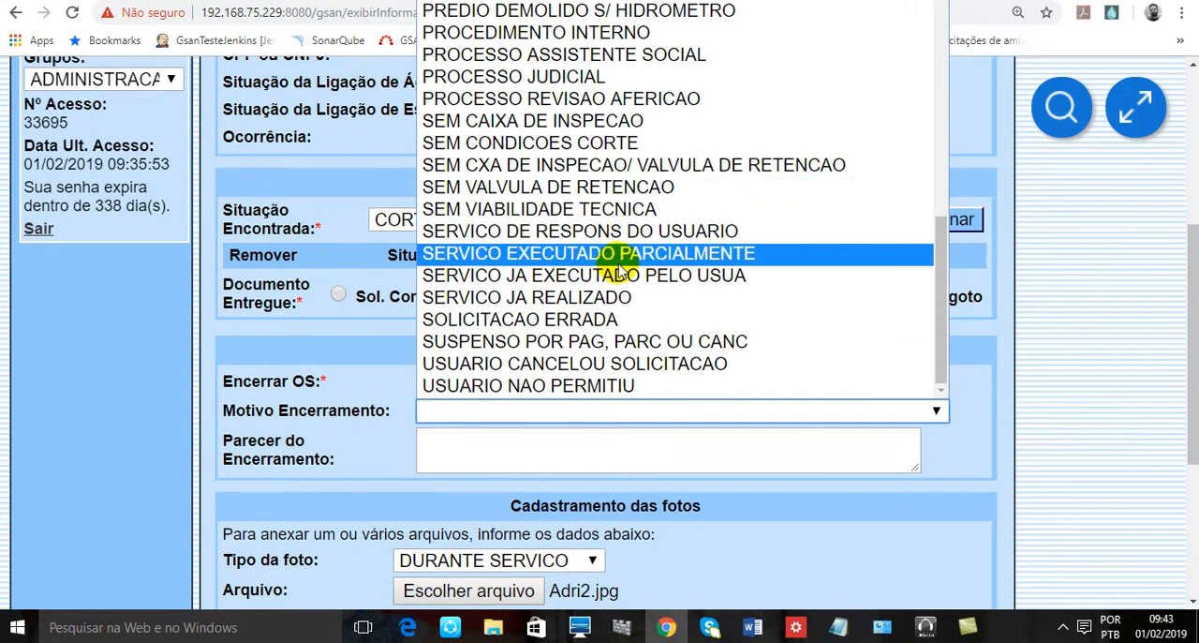
click(543, 298)
- Enter "Corte efetuado." as the Parecer do Encerramento
click(627, 437)
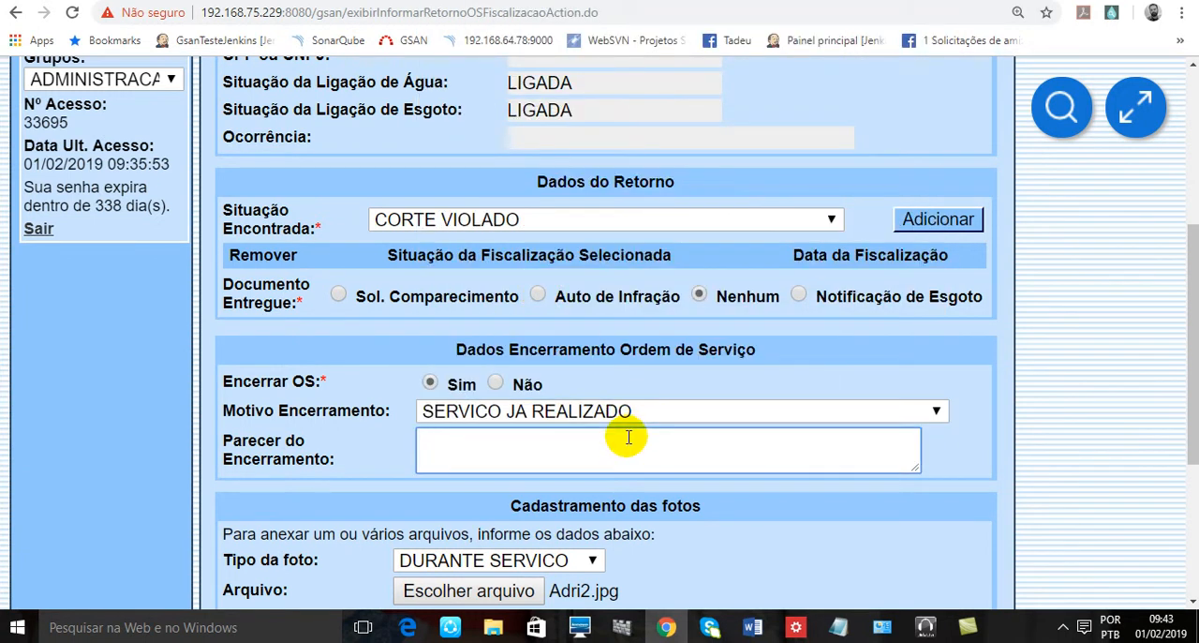
text(S)
key(BackSpace)
text(Corte e)
text(uad)
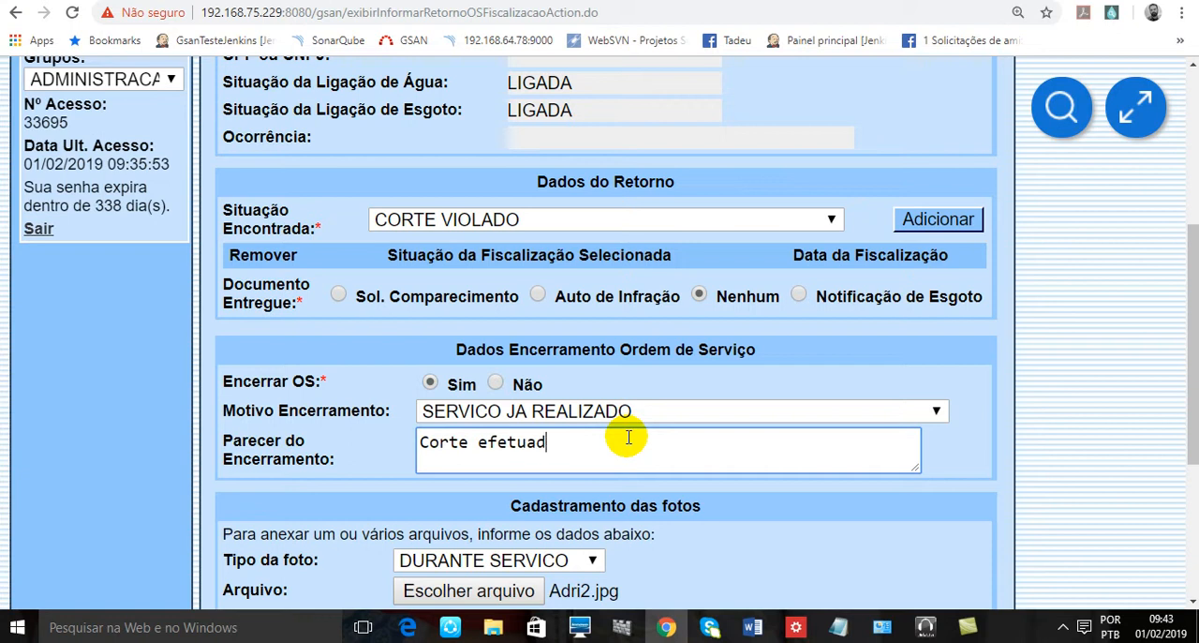
text(o.)
- Add CORTE VIOLADO to the selected inspection situations in Dados do Retorno
scroll(1124, 375, down, 3)
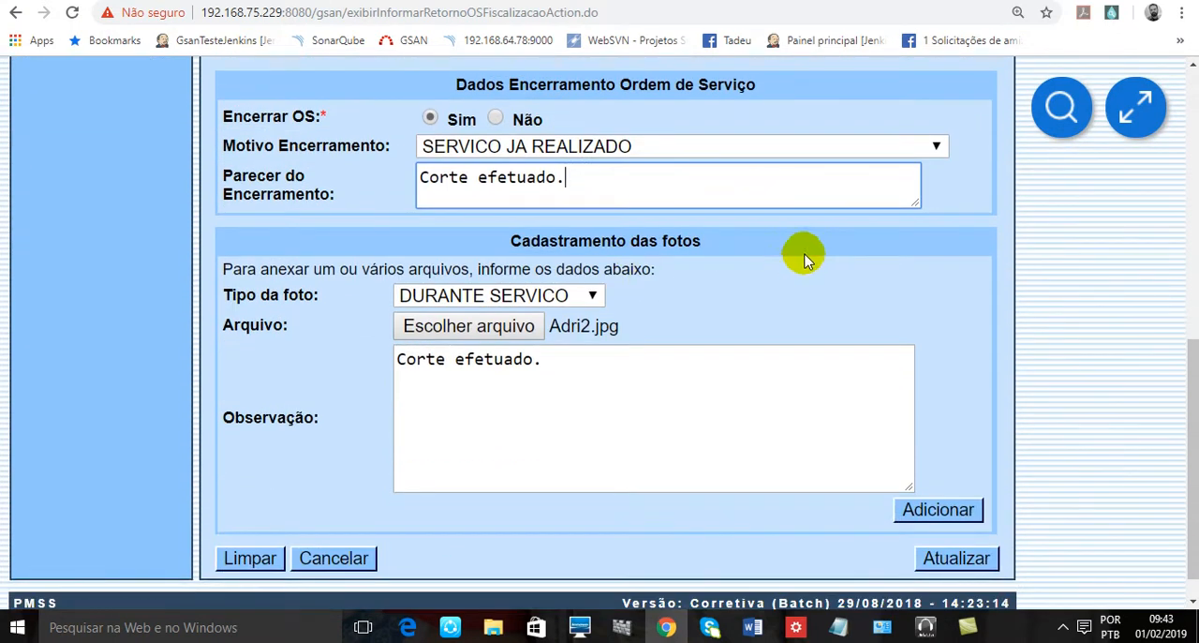
scroll(804, 258, up, 4)
scroll(798, 244, down, 1)
scroll(798, 242, up, 4)
scroll(798, 244, down, 3)
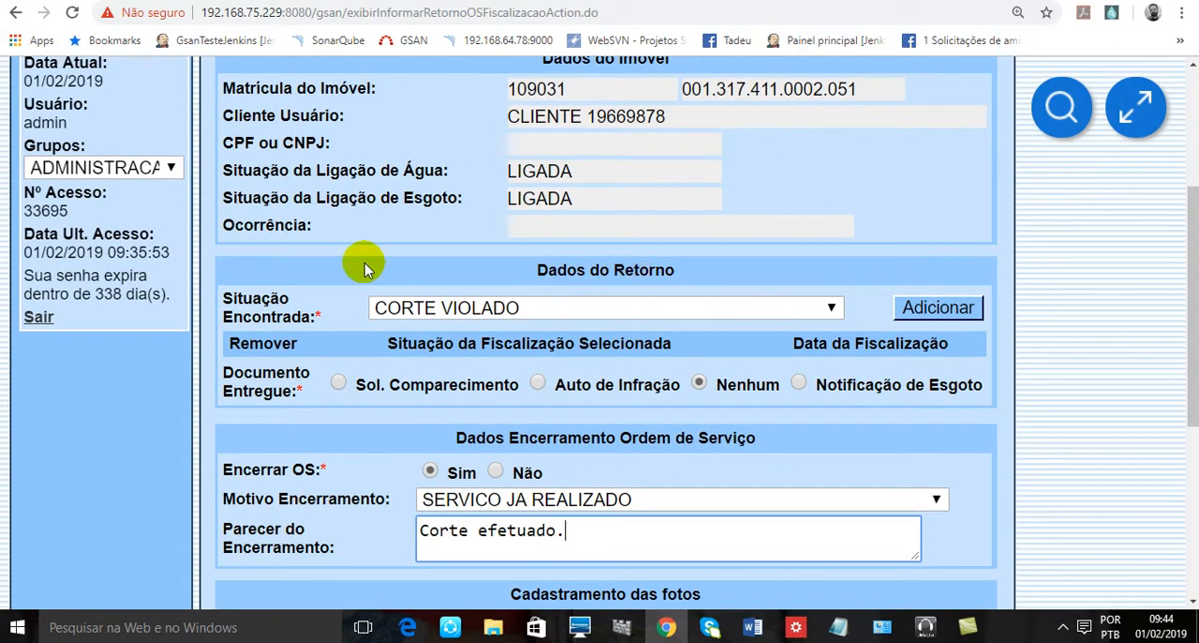
click(923, 307)
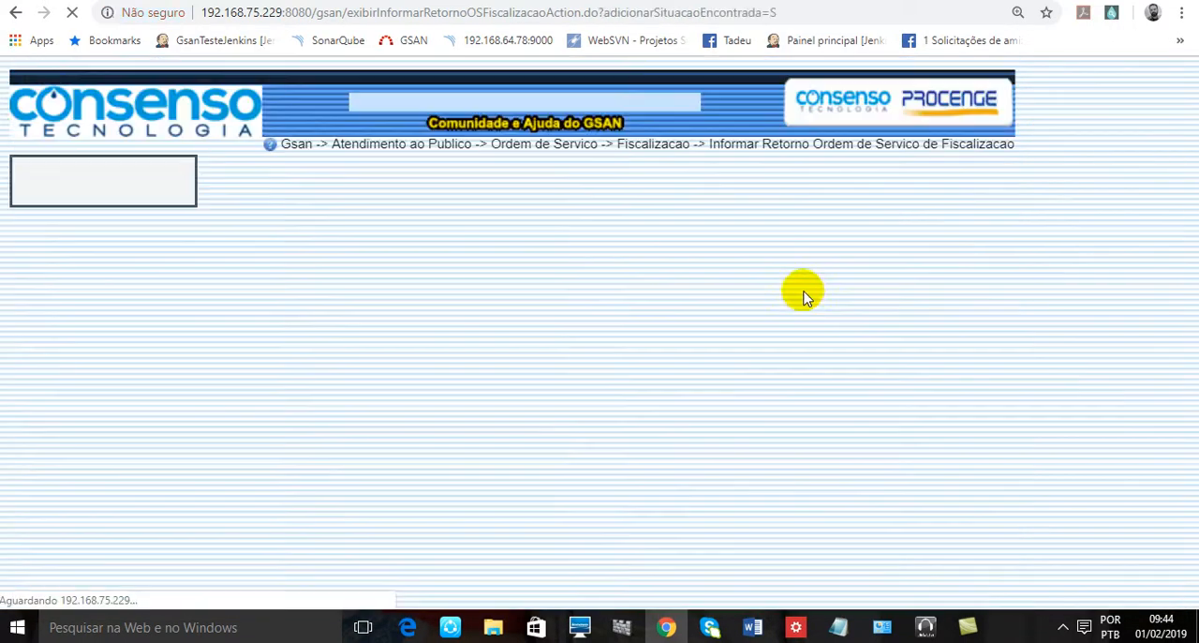
scroll(1012, 352, down, 5)
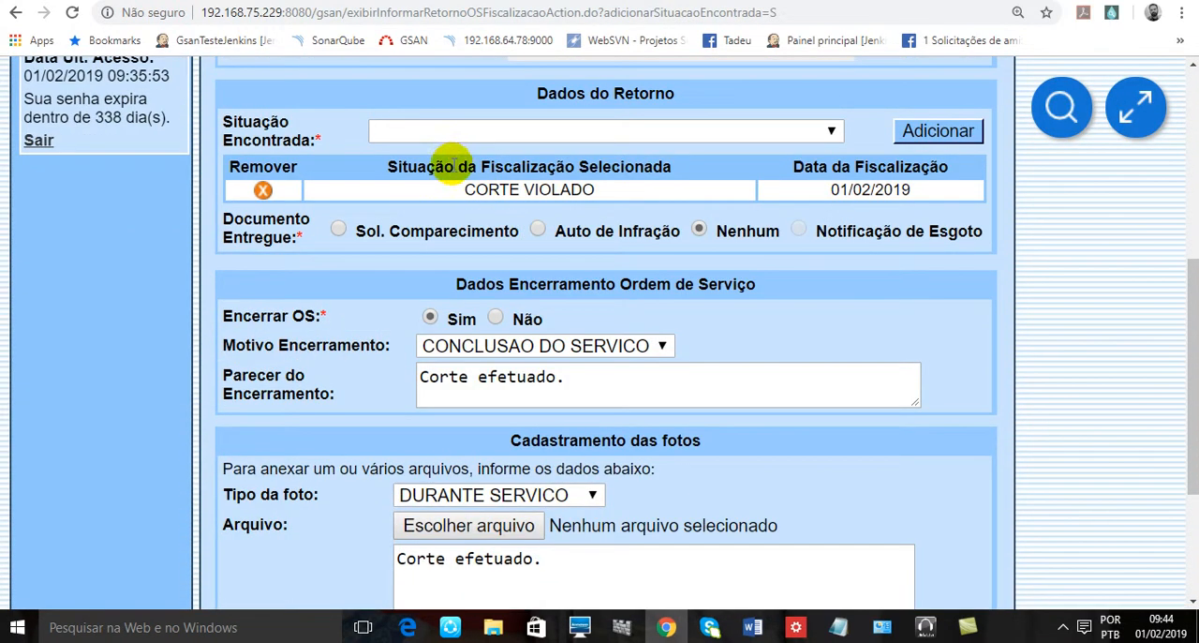
- Request removal of the CORTE VIOLADO situation from the list and cancel it at the confirmation
drag(417, 166, 678, 168)
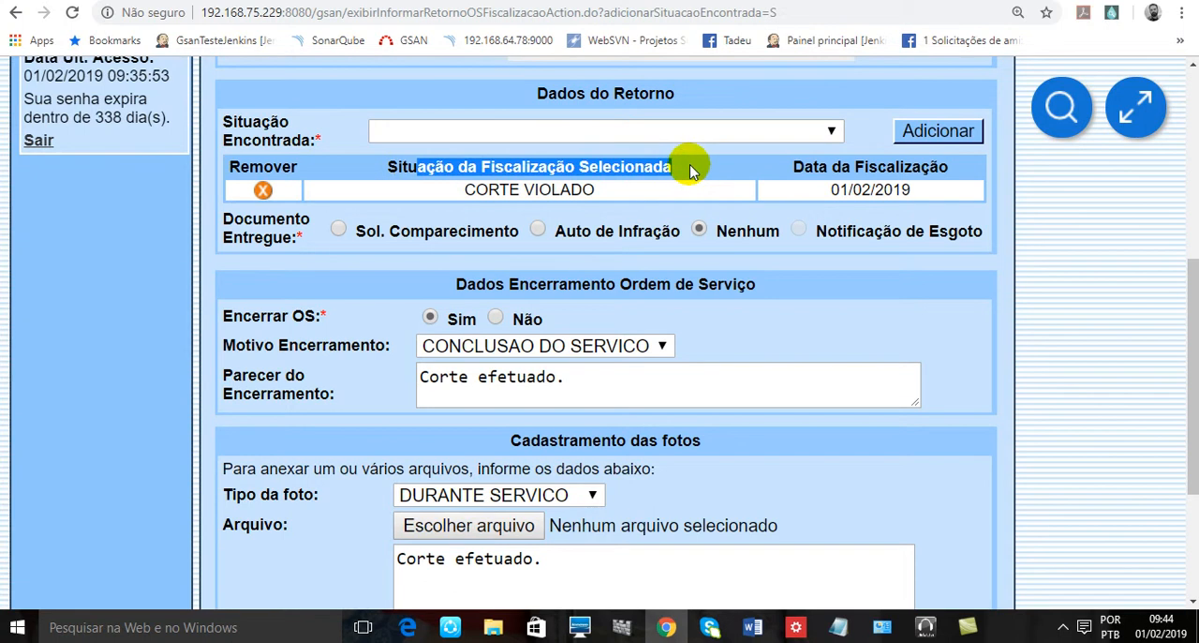
click(688, 174)
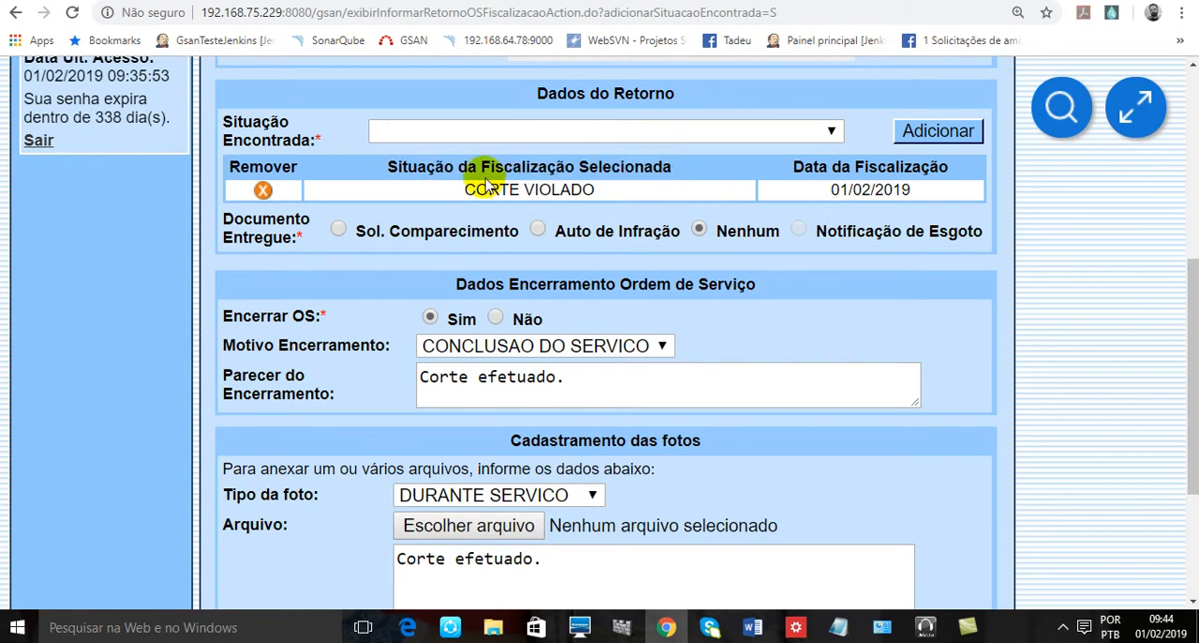
click(263, 191)
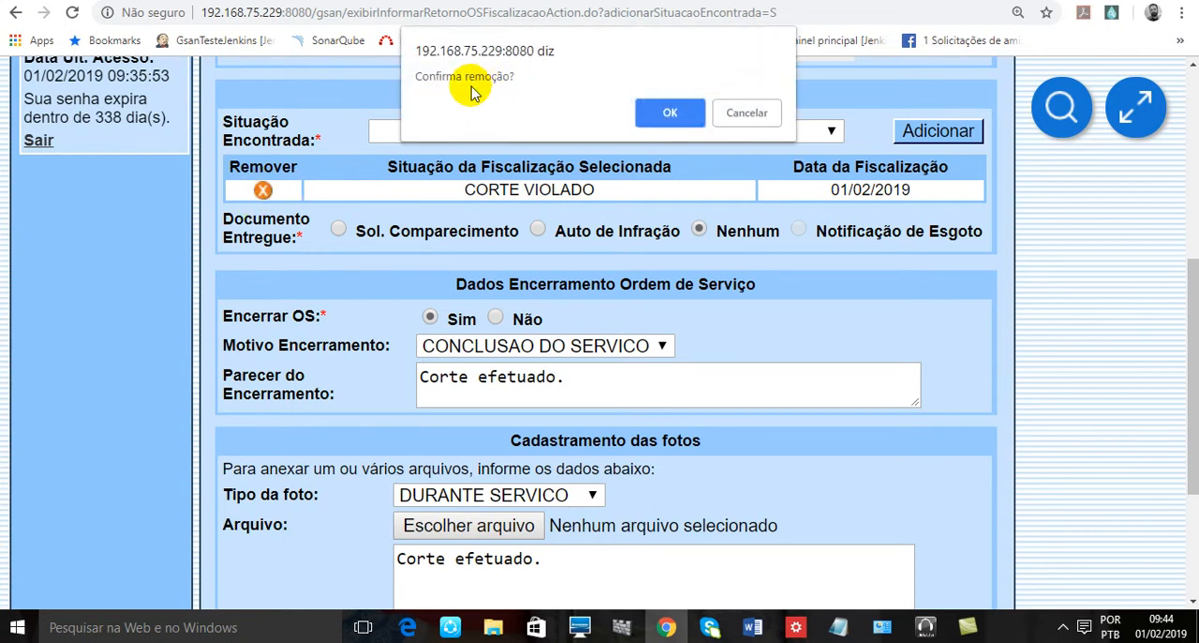
drag(456, 76, 524, 78)
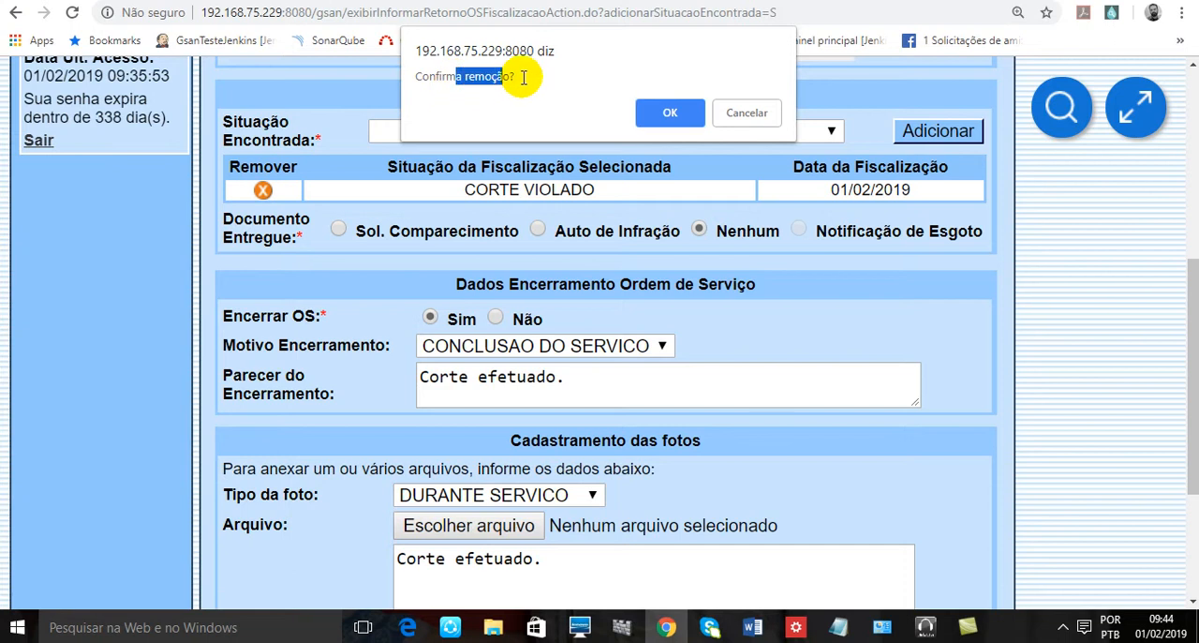
click(754, 112)
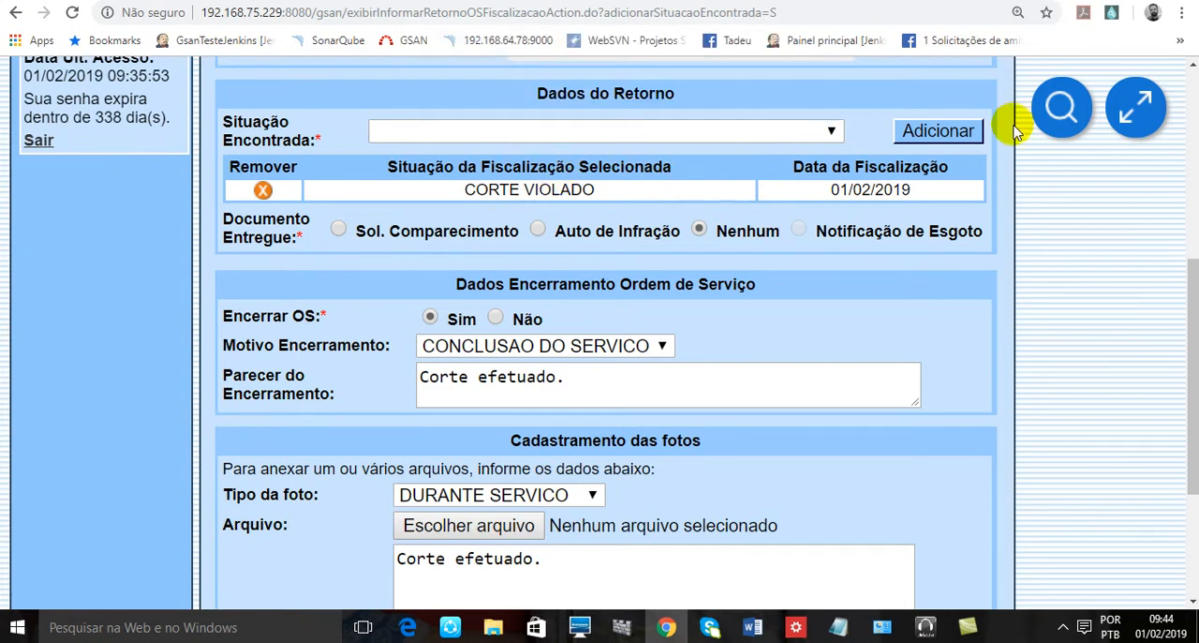
- Choose Adri2.jpg as the photo file again and add the photo to Arquivos Informados
scroll(910, 231, down, 3)
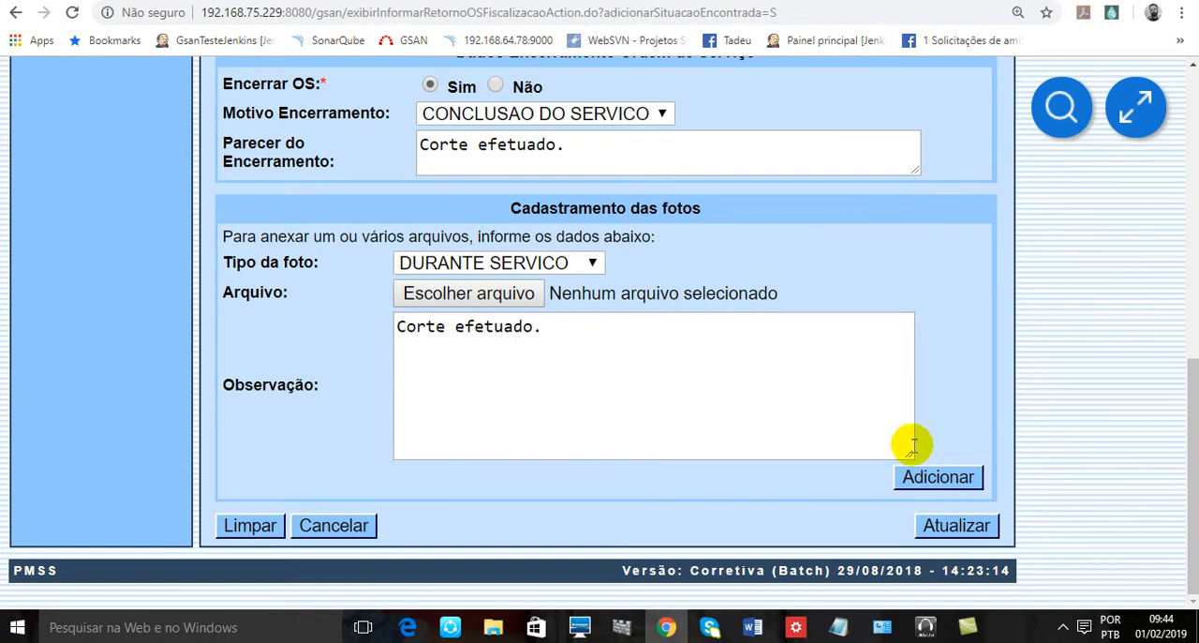
click(495, 296)
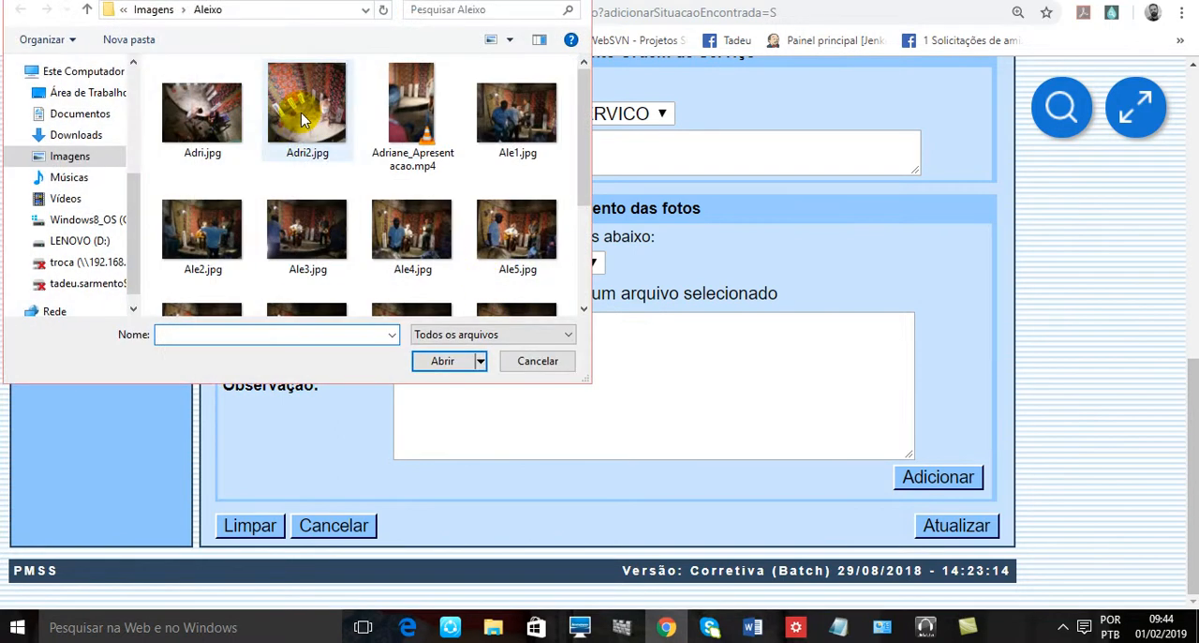
double_click(302, 119)
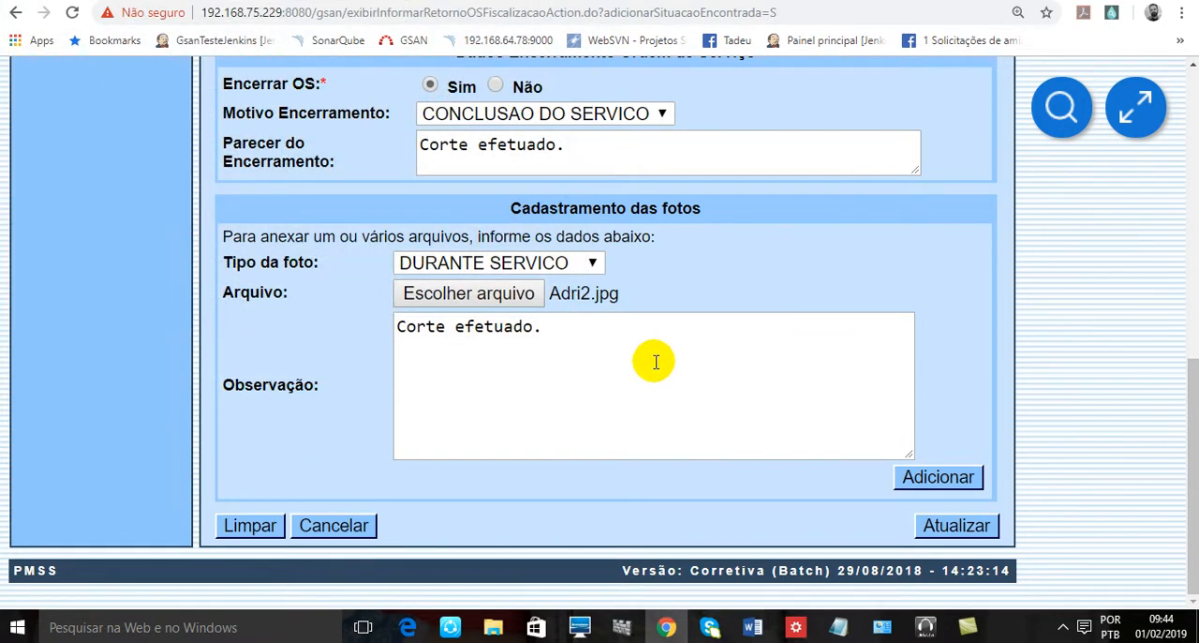
click(905, 473)
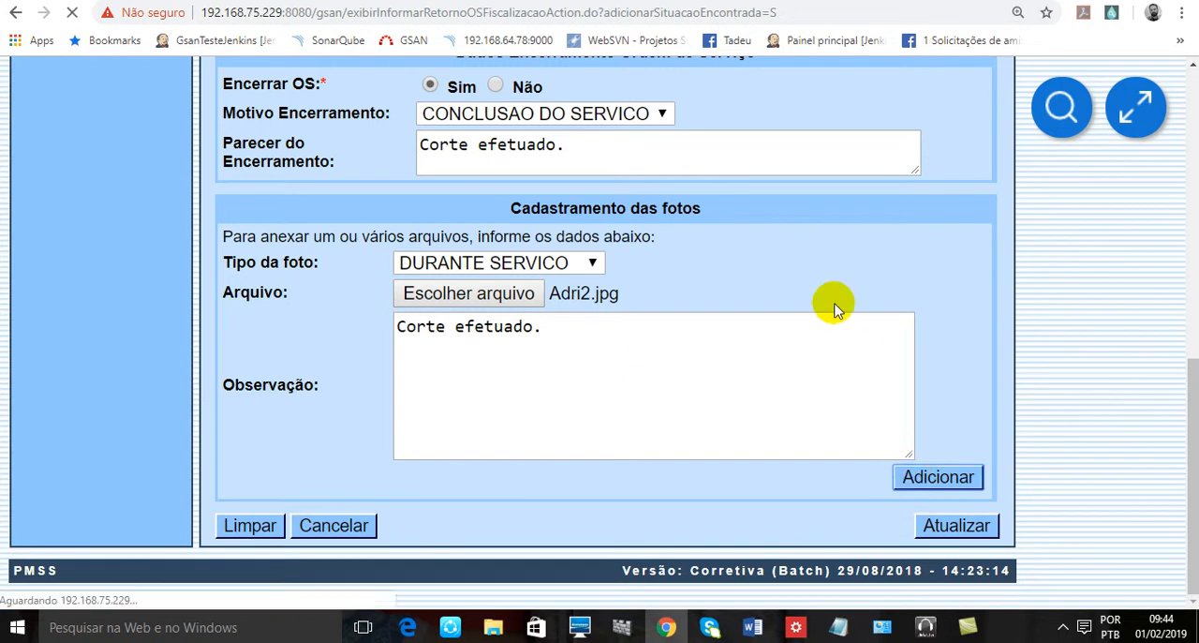
scroll(960, 364, down, 10)
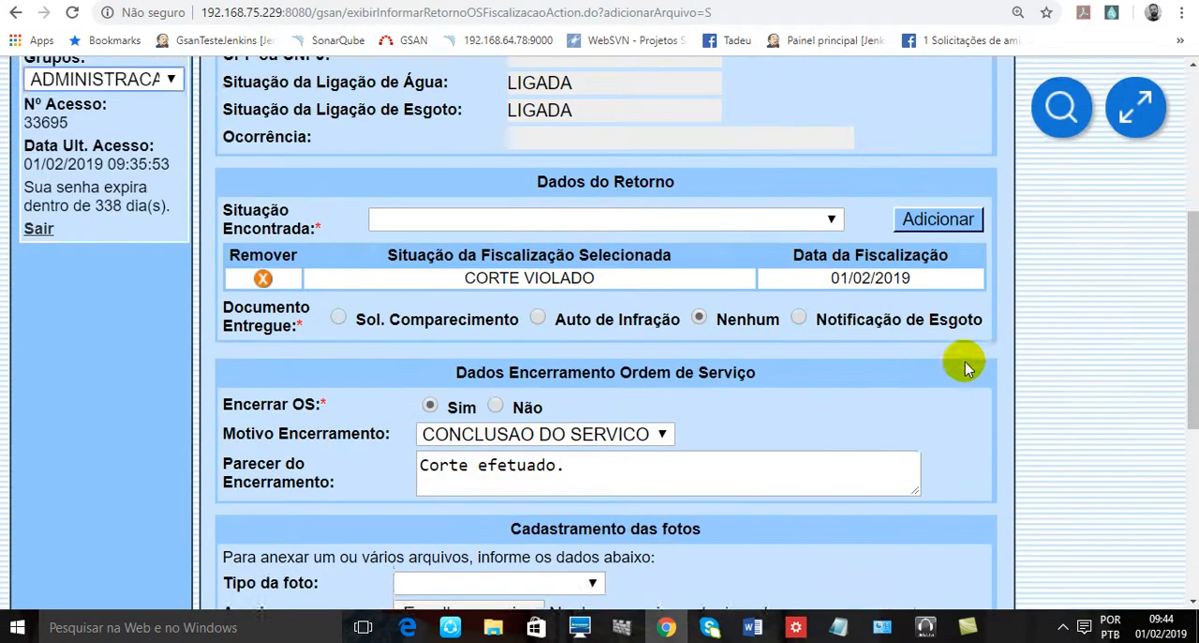
scroll(965, 373, down, 1)
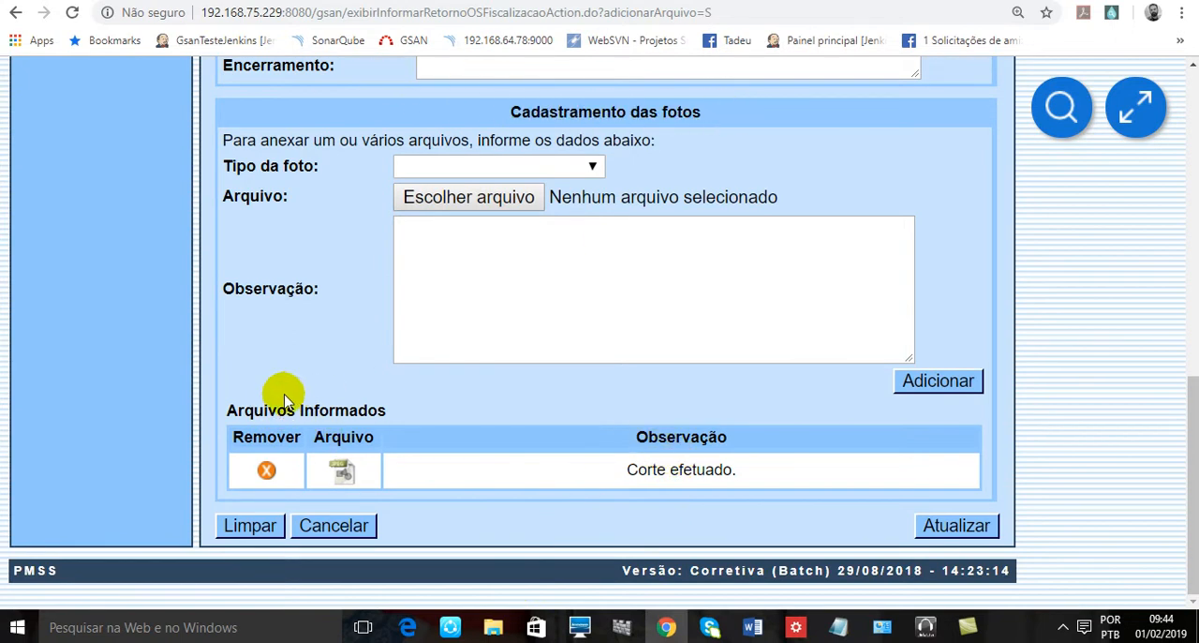
- Review the filled-in return form, from the attached photo entry to the service order and Dados do Imóvel
drag(727, 437, 657, 437)
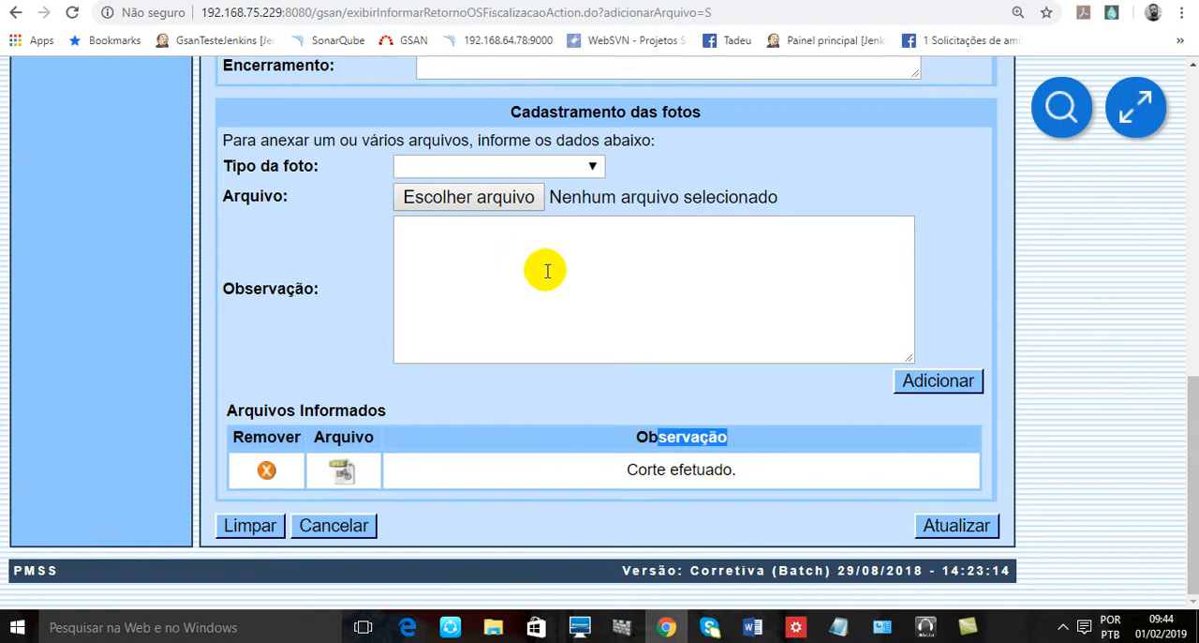
scroll(806, 373, up, 10)
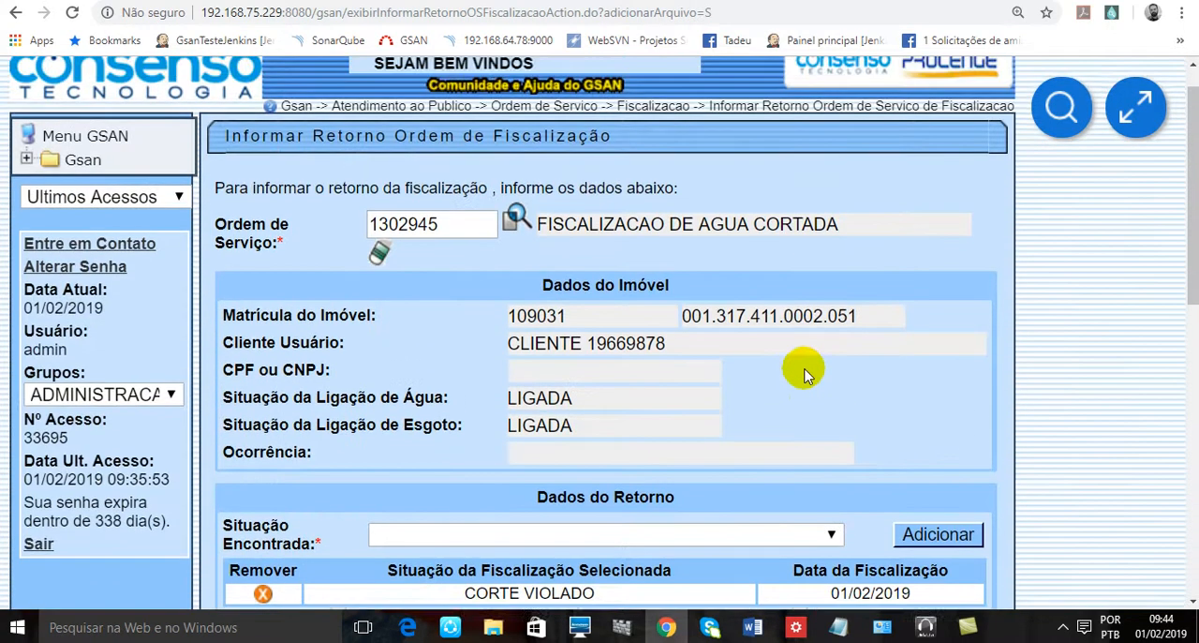
scroll(806, 373, down, 3)
scroll(805, 372, up, 3)
scroll(806, 373, down, 3)
scroll(805, 364, up, 3)
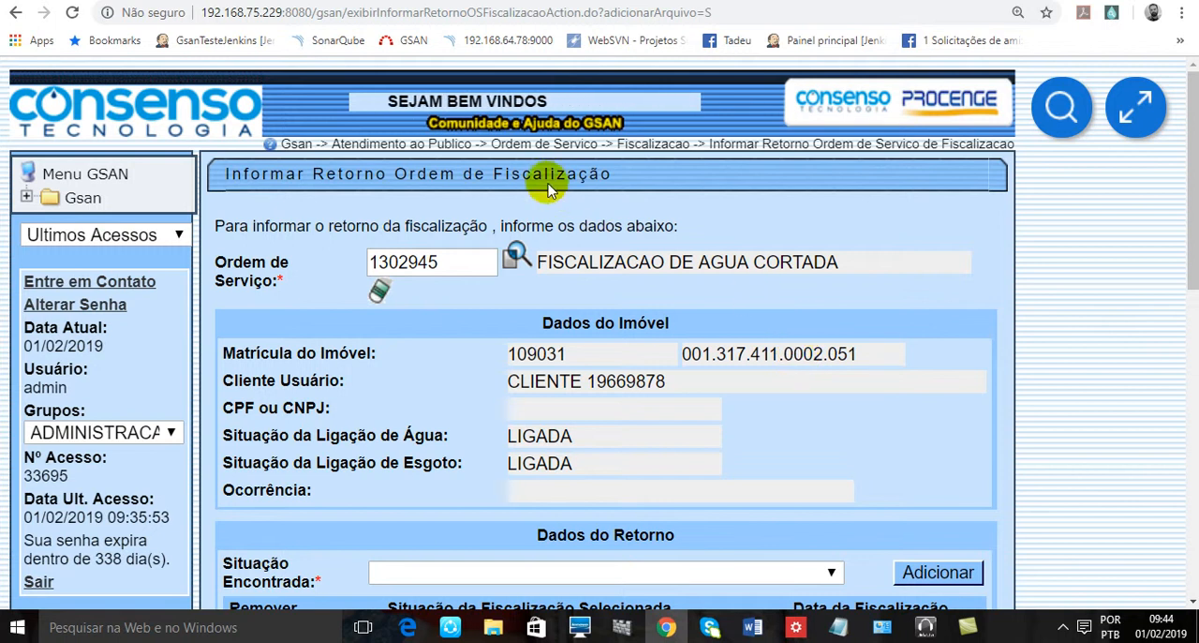
drag(532, 176, 723, 209)
scroll(401, 136, down, 1)
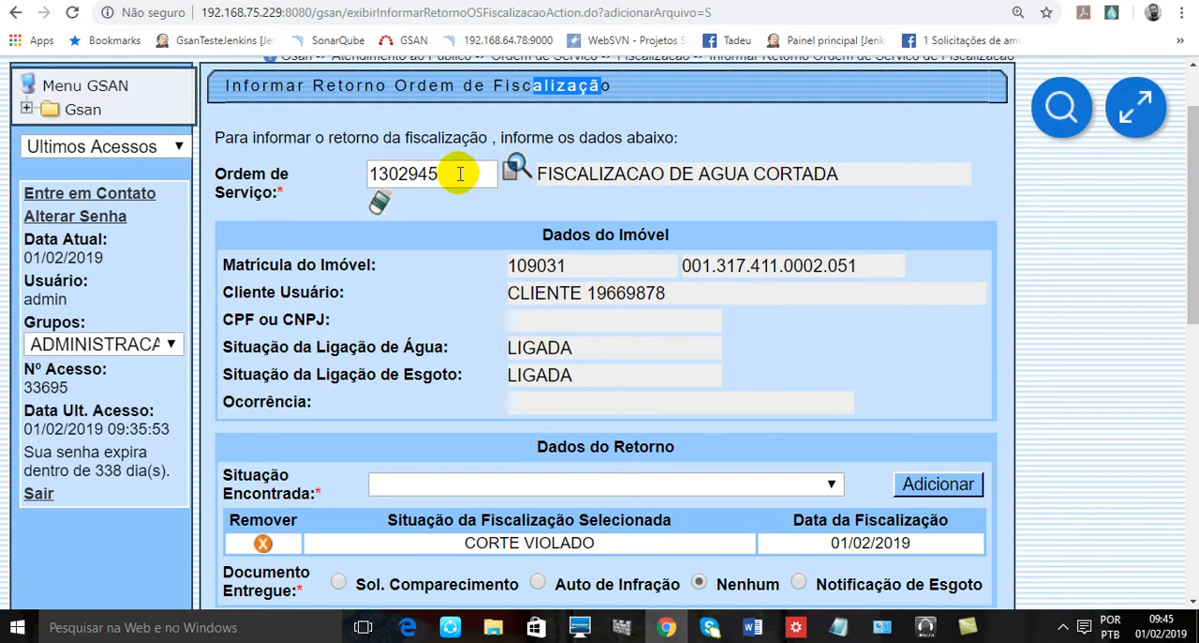
scroll(460, 173, down, 2)
scroll(562, 150, up, 1)
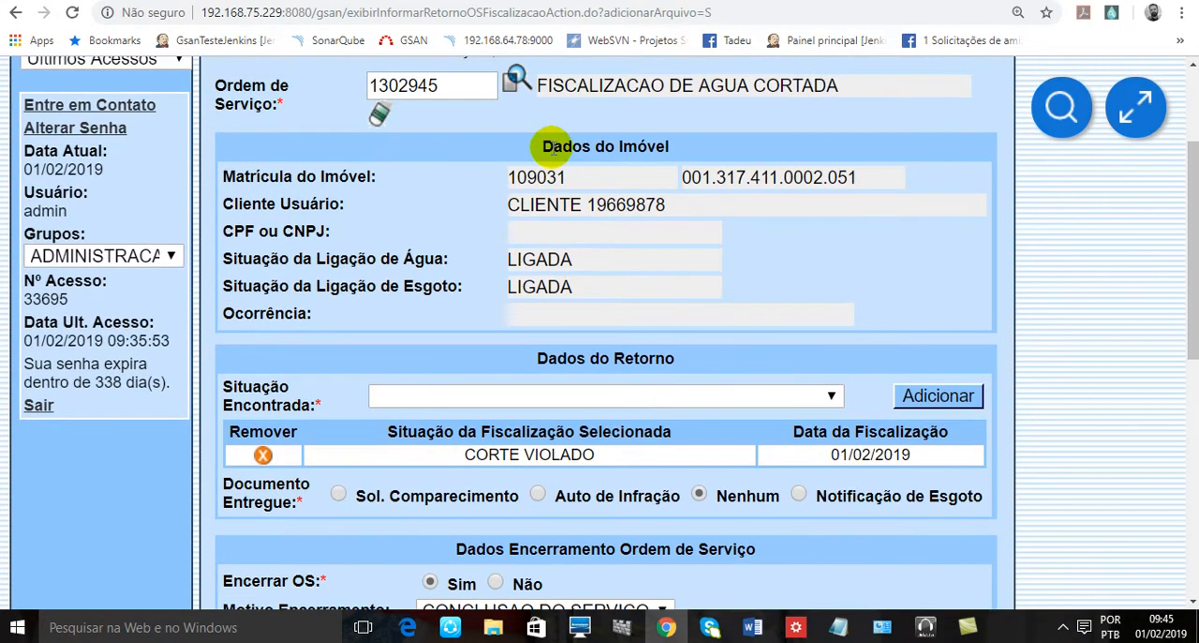
drag(551, 148, 709, 152)
scroll(777, 214, down, 2)
scroll(777, 218, up, 2)
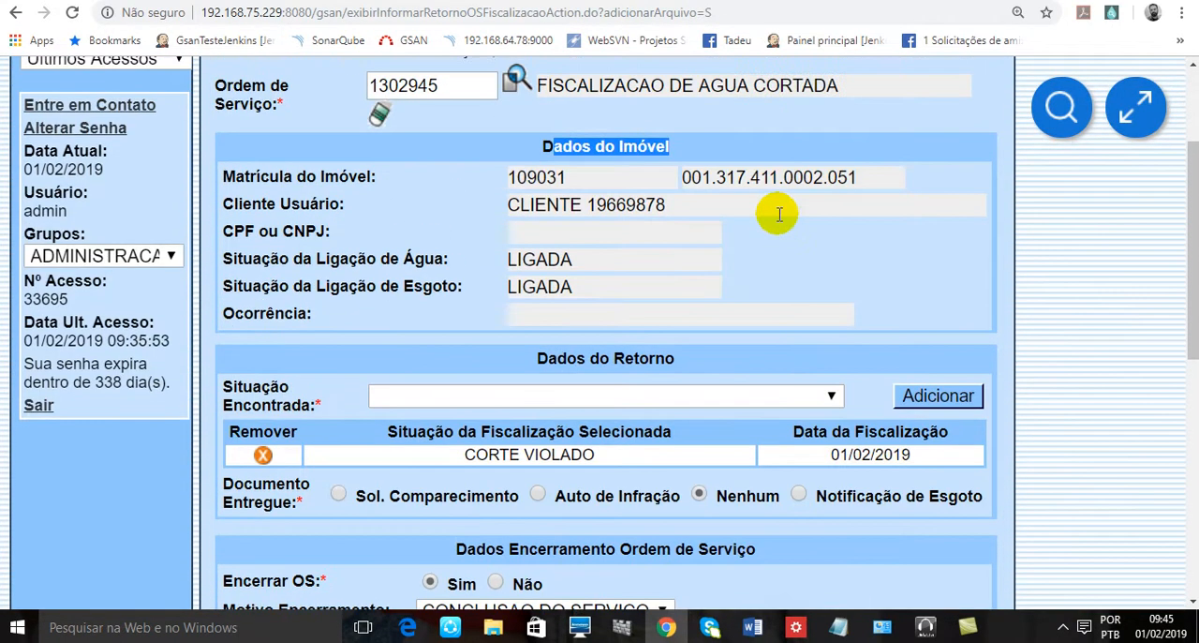
click(669, 183)
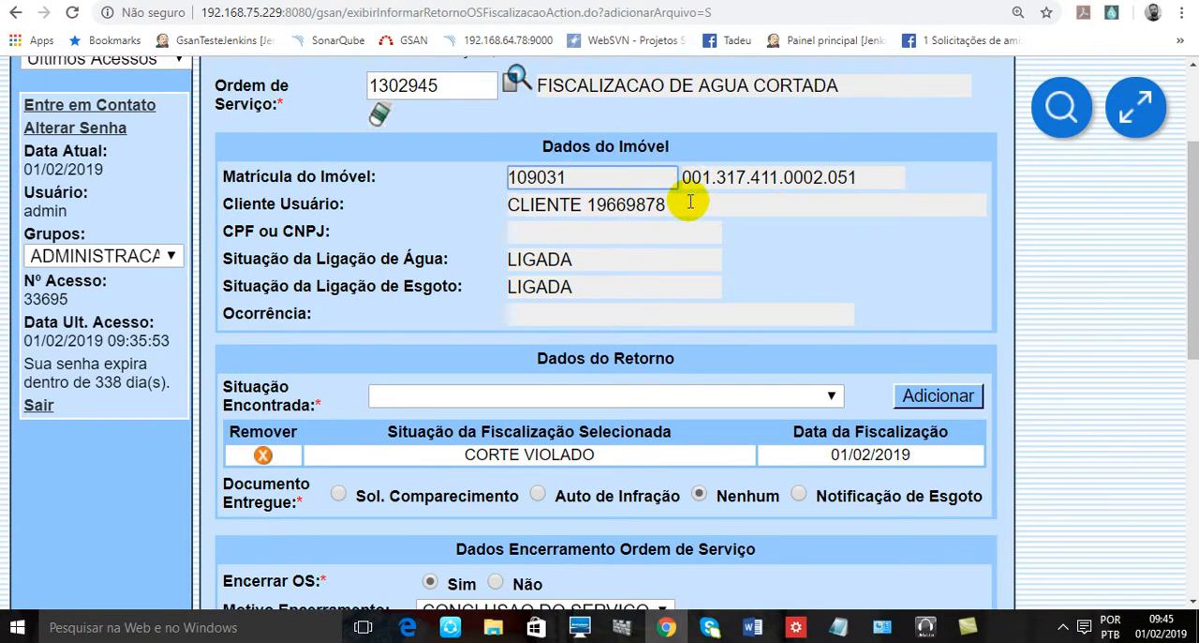
- Add DESPERDI CIO as a second Situação Encontrada in Dados do Retorno
scroll(768, 267, down, 2)
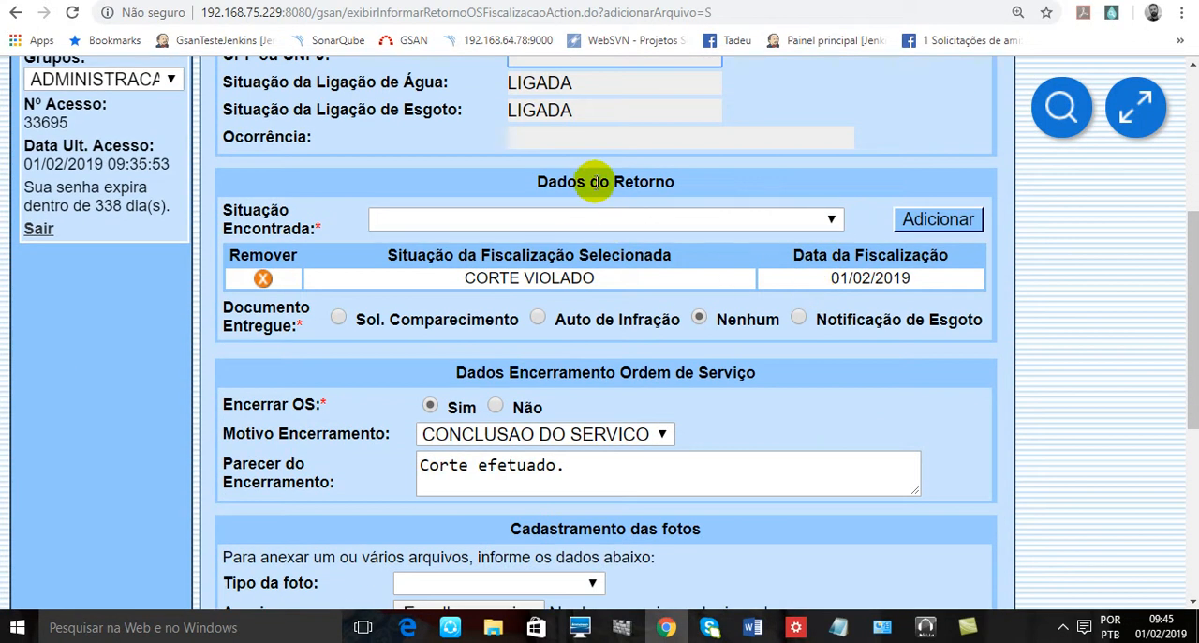
drag(597, 182, 676, 188)
click(639, 225)
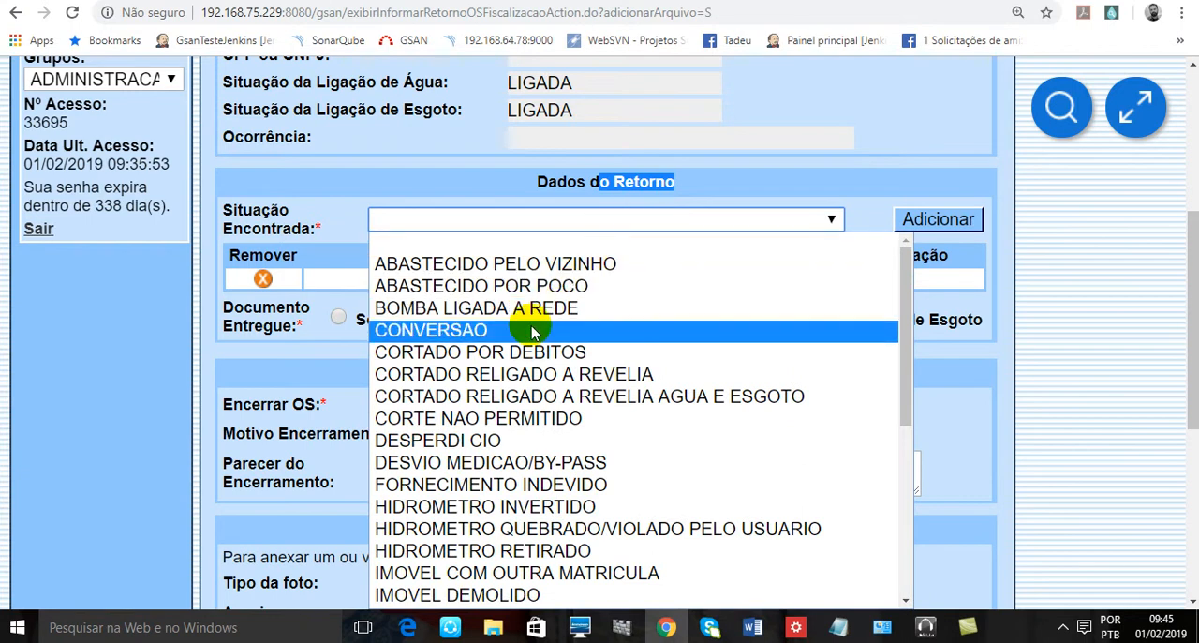
click(518, 440)
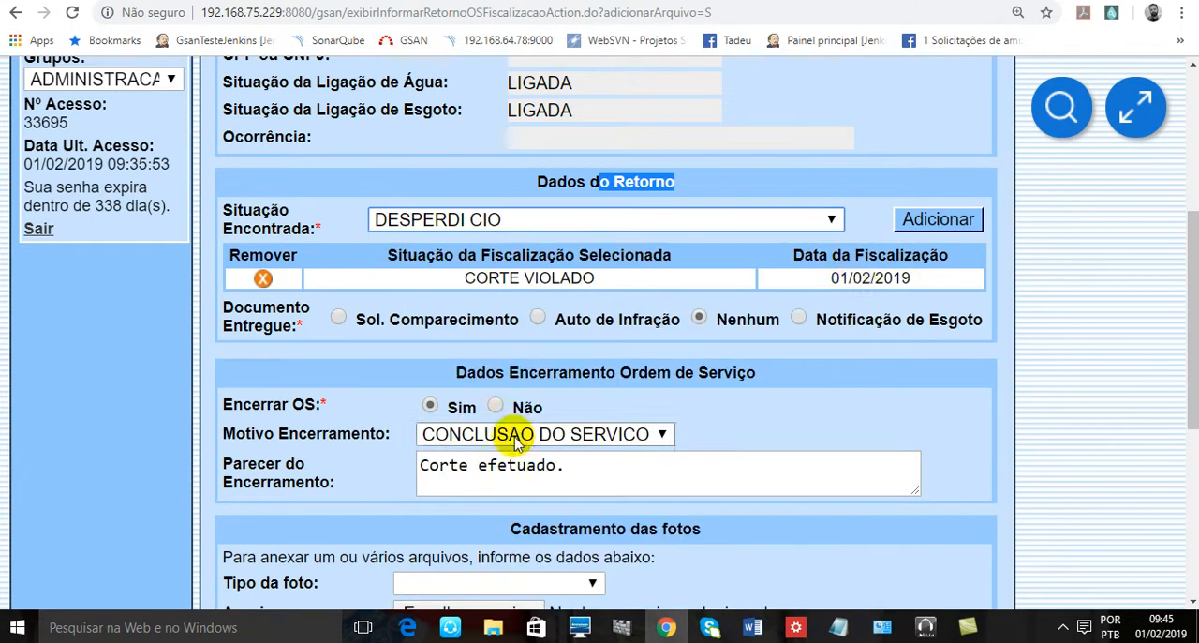
click(909, 220)
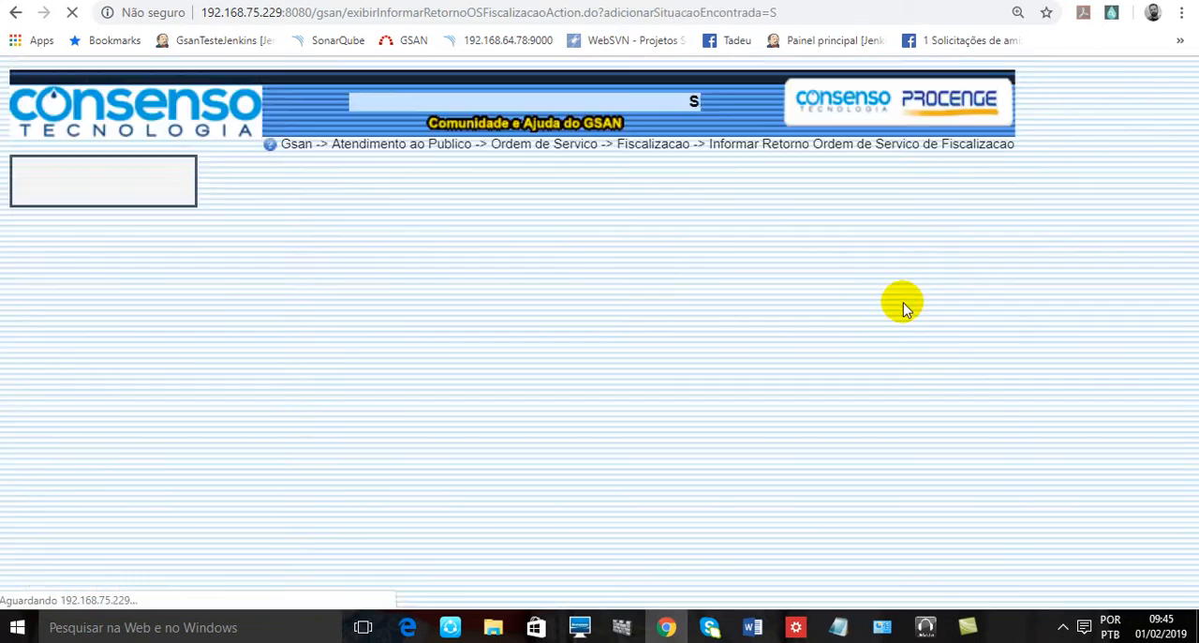
- Examine the added situations, the Atualizar Situação da Ligação de água/Esgoto option and the choices offered for Situação Encontrada
scroll(1122, 395, down, 5)
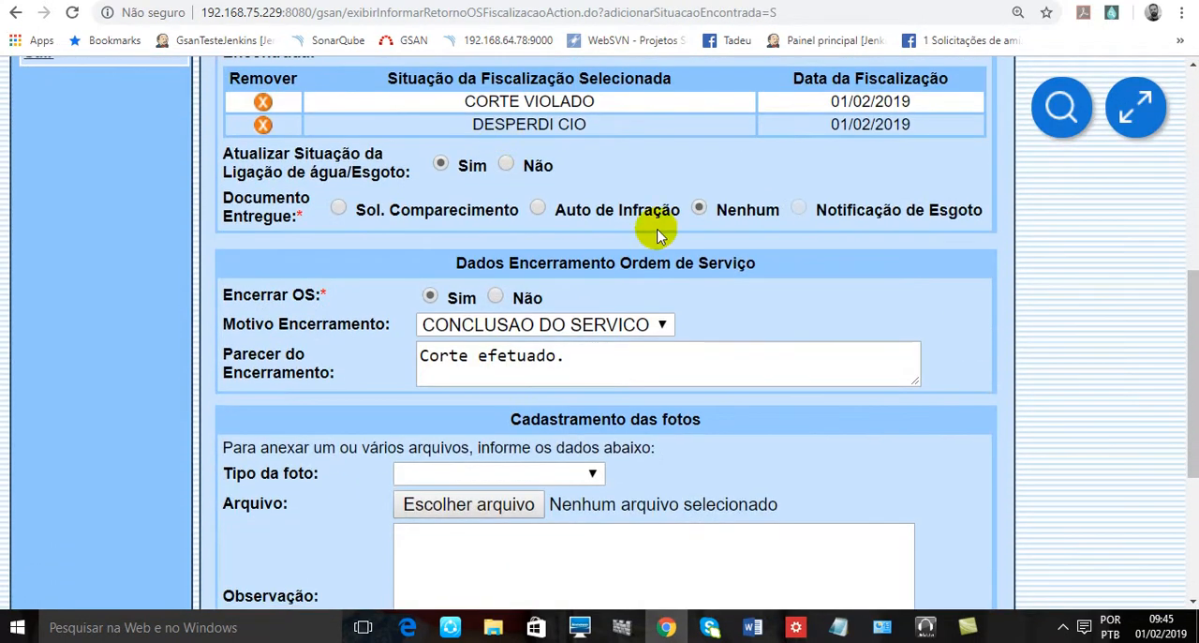
scroll(656, 236, up, 1)
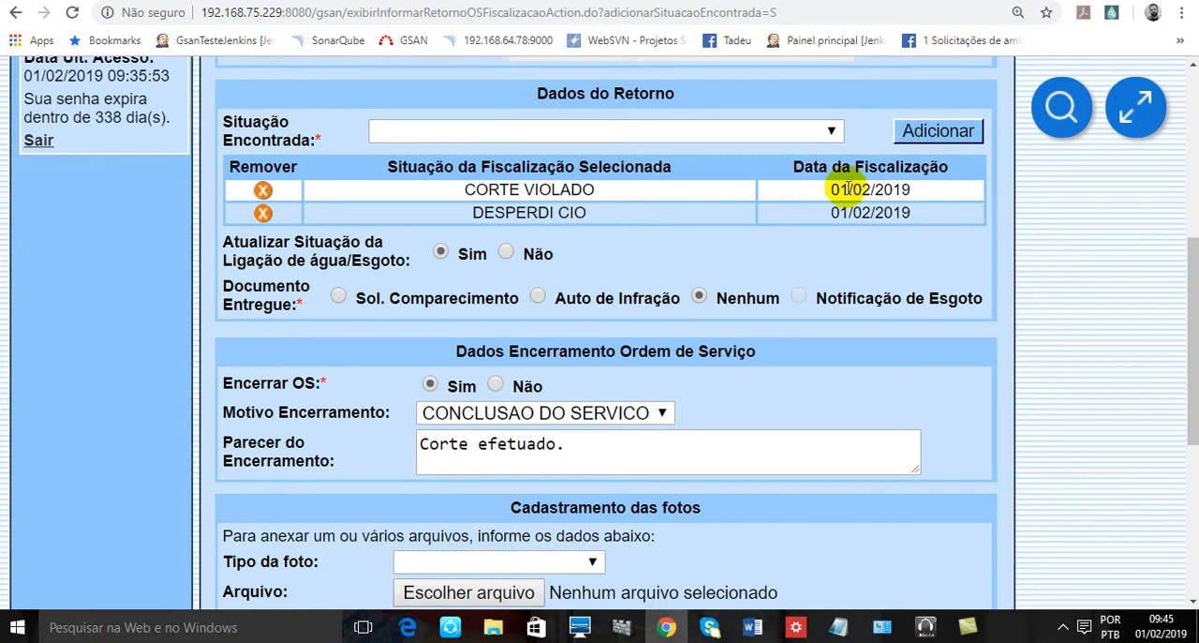
scroll(848, 197, down, 2)
scroll(712, 201, up, 1)
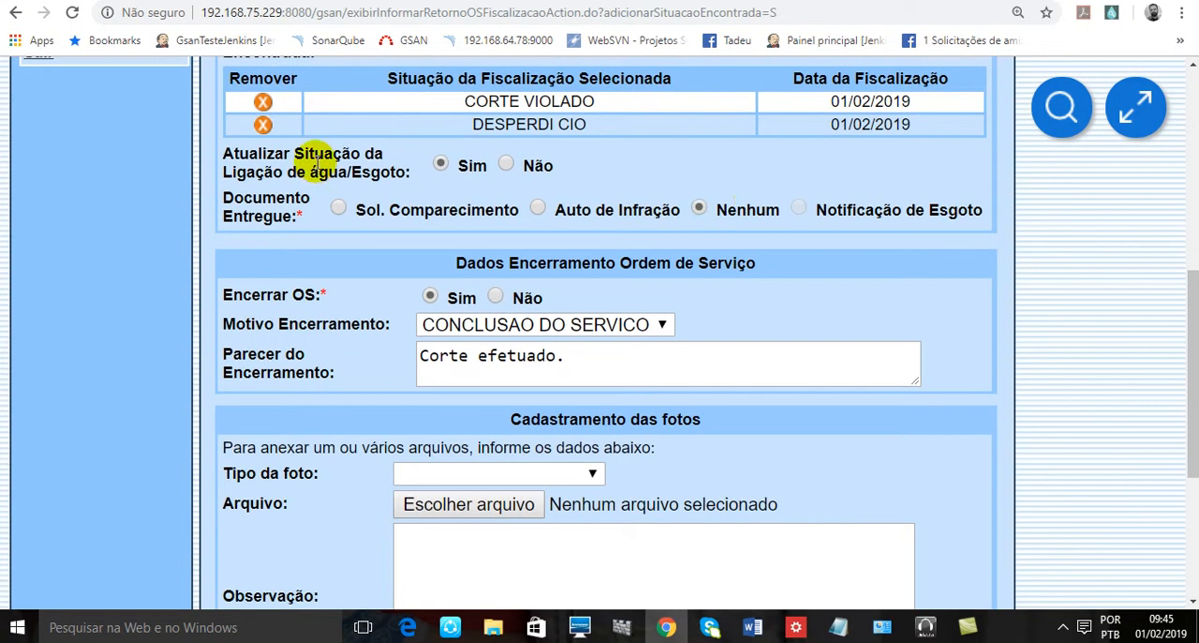
drag(284, 153, 408, 178)
click(412, 183)
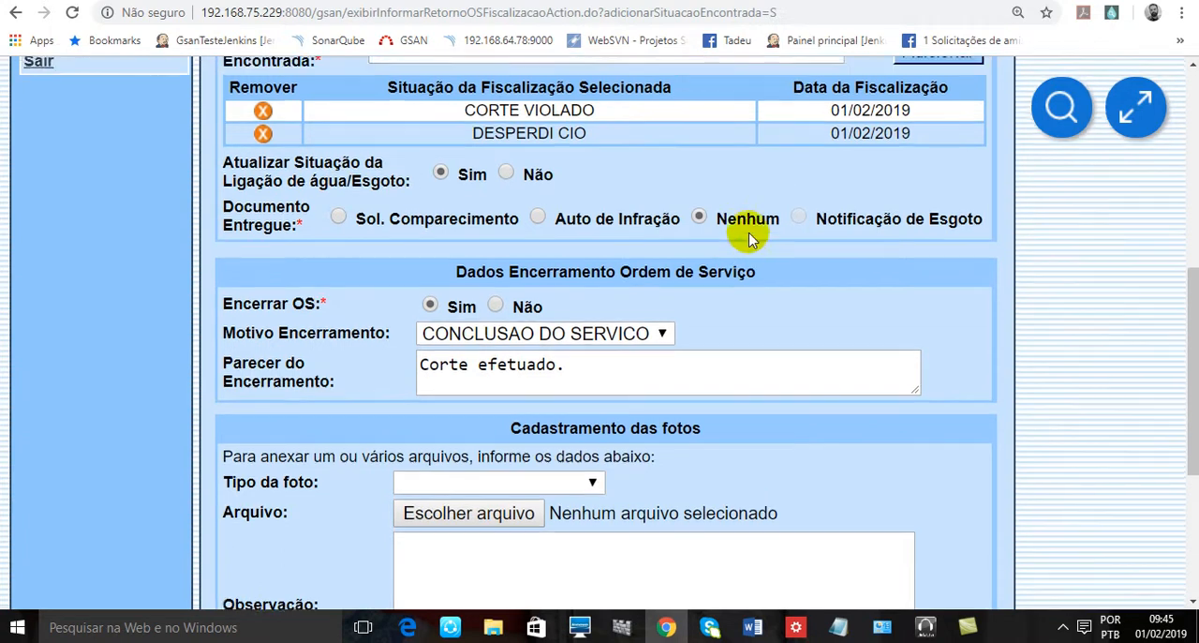
scroll(655, 224, up, 2)
click(626, 218)
scroll(644, 258, down, 2)
scroll(644, 259, up, 2)
scroll(647, 264, down, 2)
scroll(644, 260, up, 2)
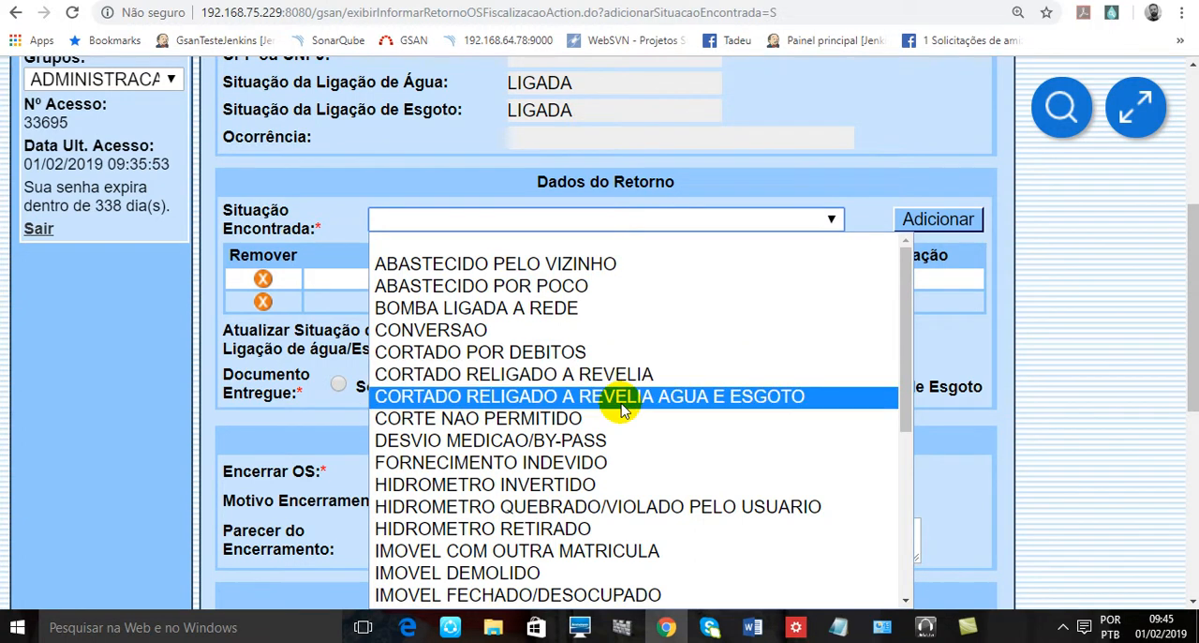
click(1098, 391)
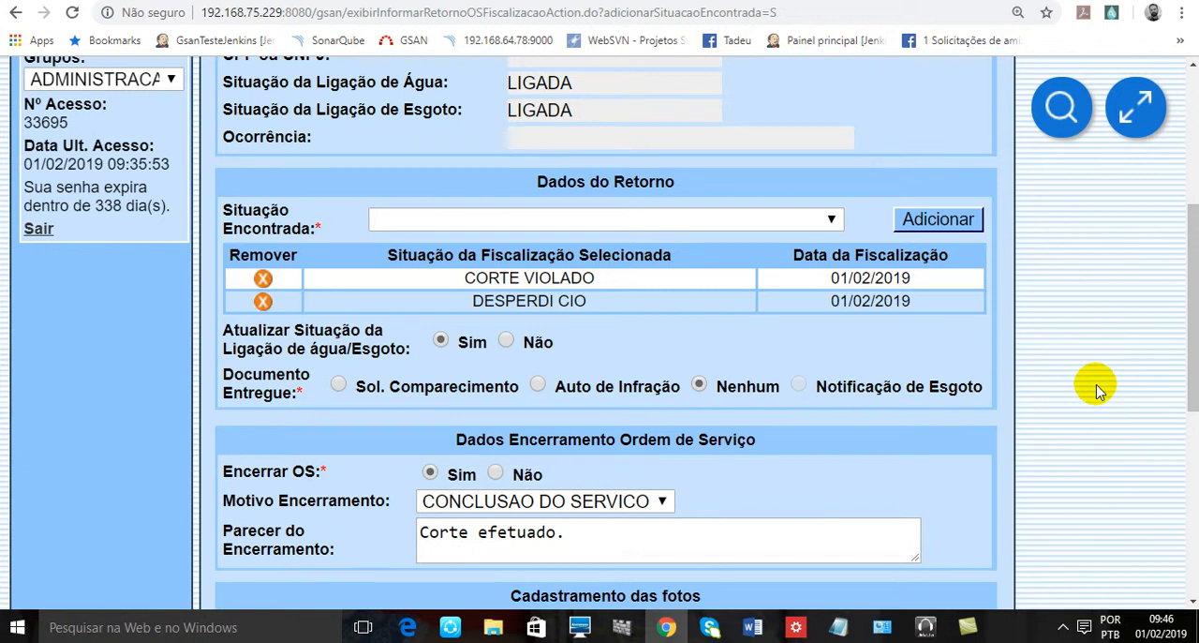
- Check the Atualizar Situação da Ligação de água/Esgoto setting against the selected situations and the Situação Encontrada field
drag(287, 349, 354, 351)
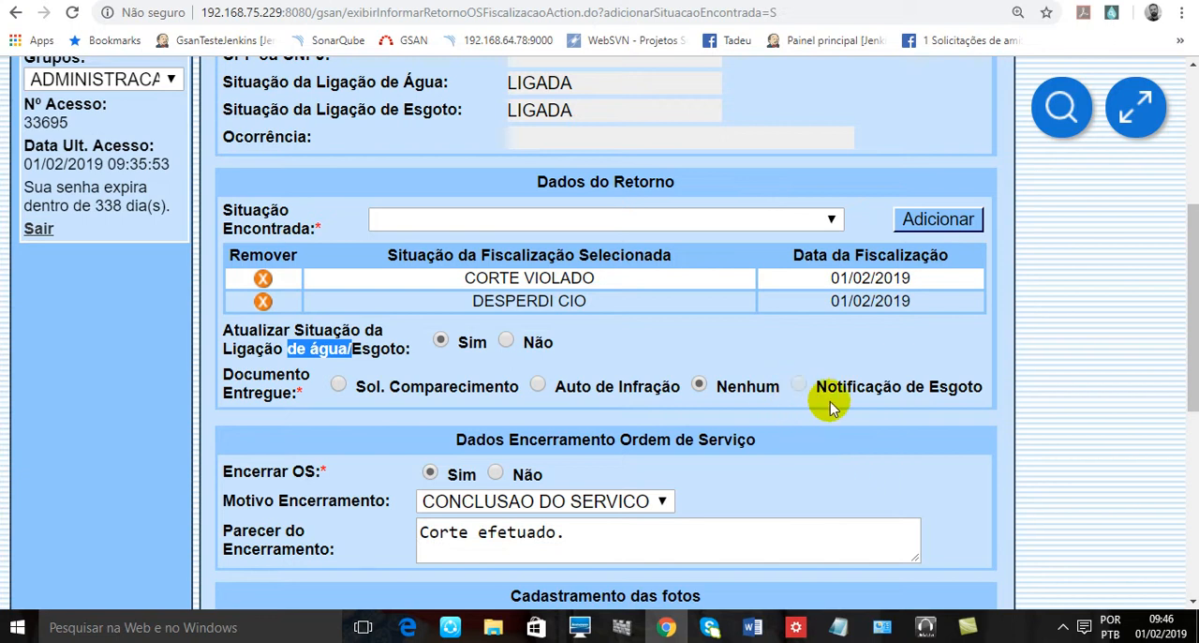
click(730, 345)
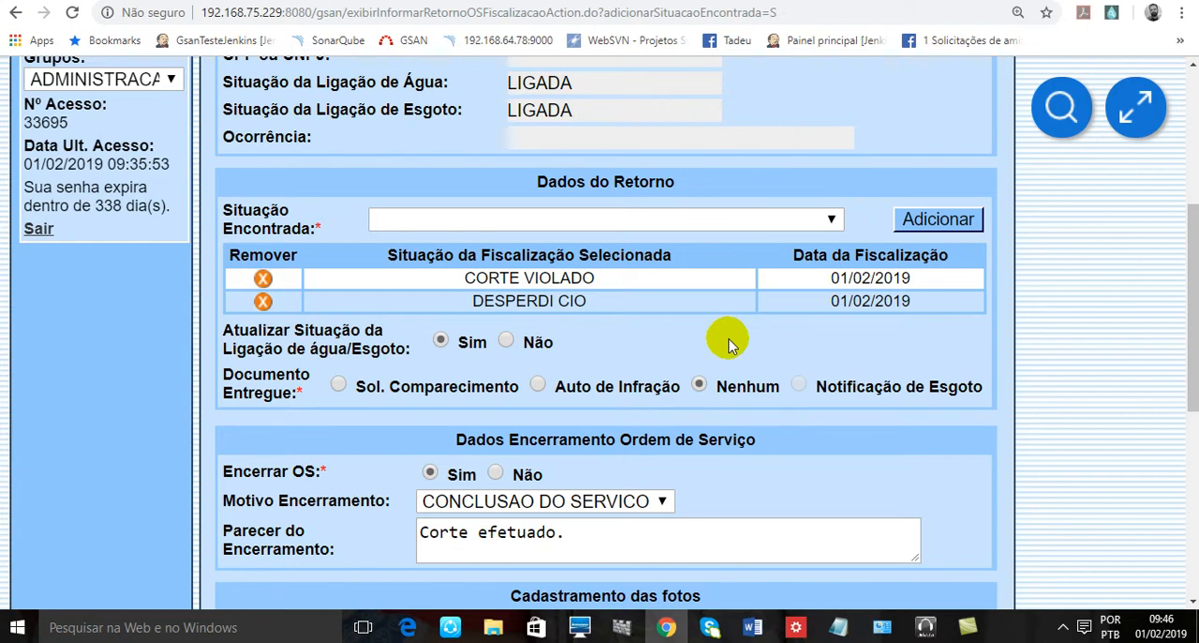
scroll(730, 332, up, 3)
scroll(609, 265, down, 2)
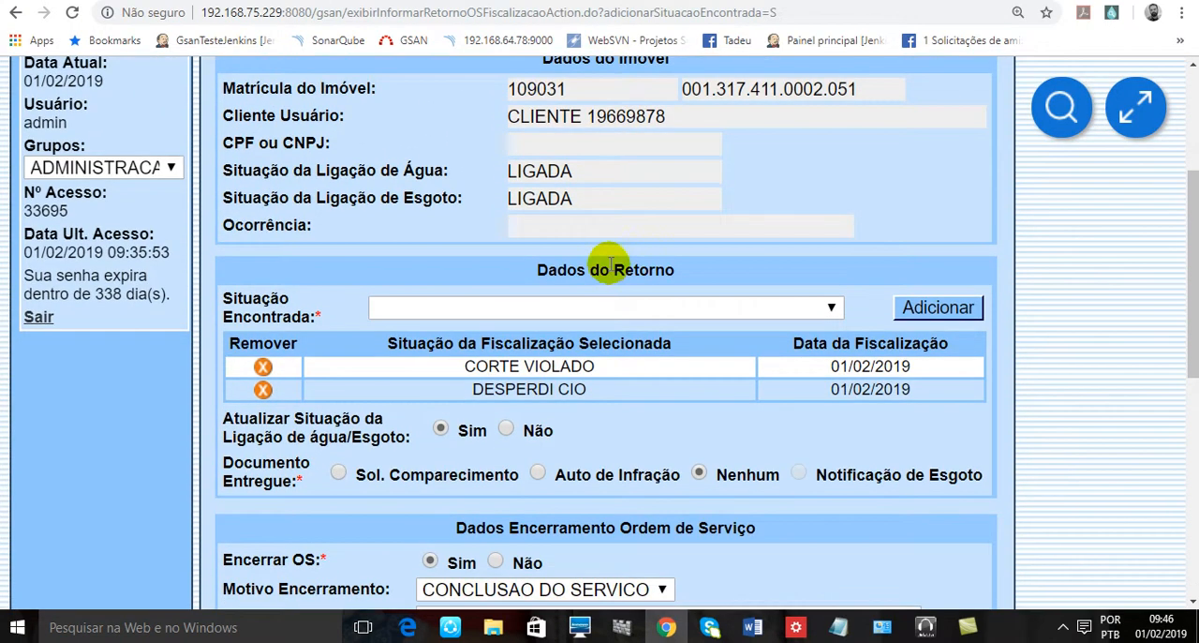
scroll(610, 265, down, 2)
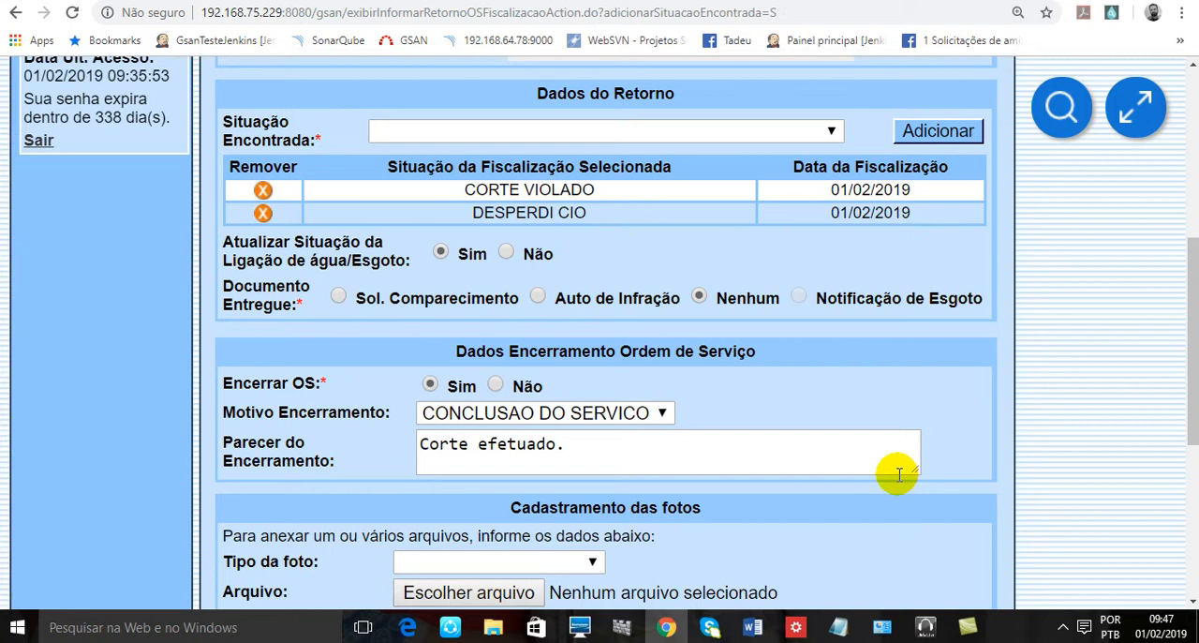
scroll(843, 440, up, 2)
scroll(830, 408, down, 1)
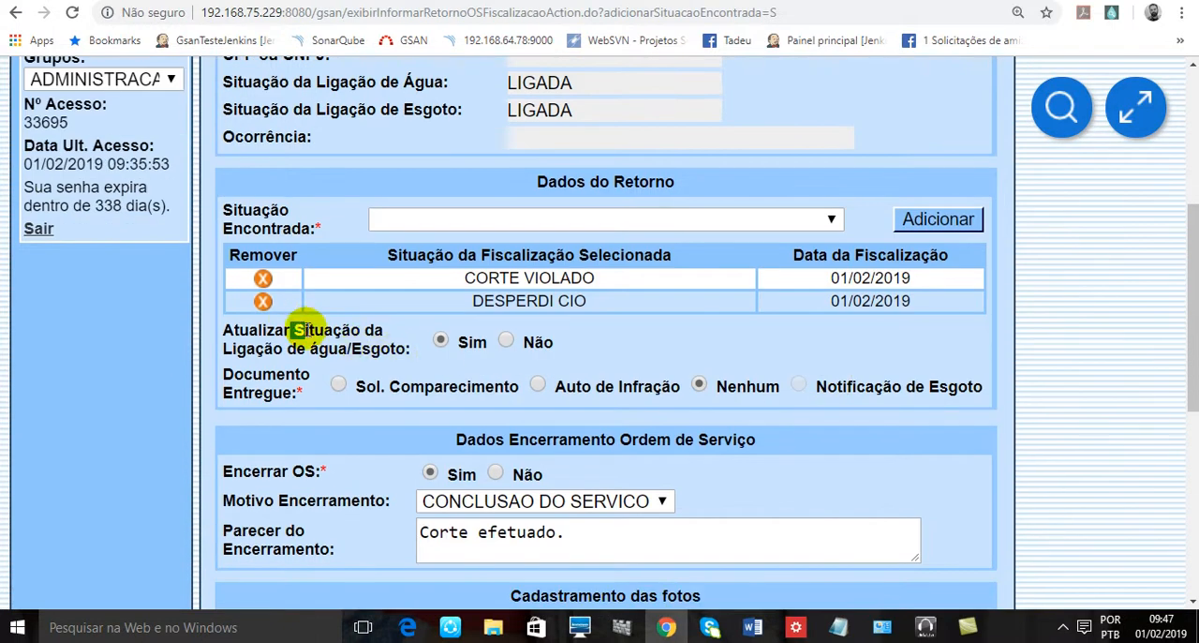
double_click(326, 348)
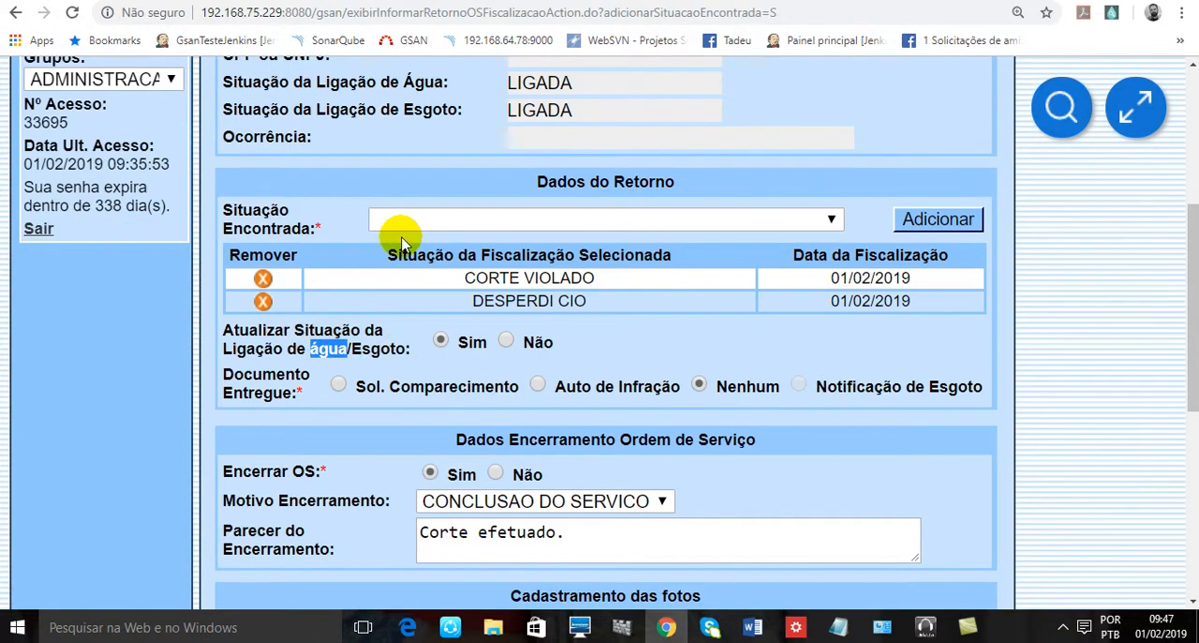
click(403, 217)
click(407, 221)
click(671, 331)
scroll(801, 363, down, 2)
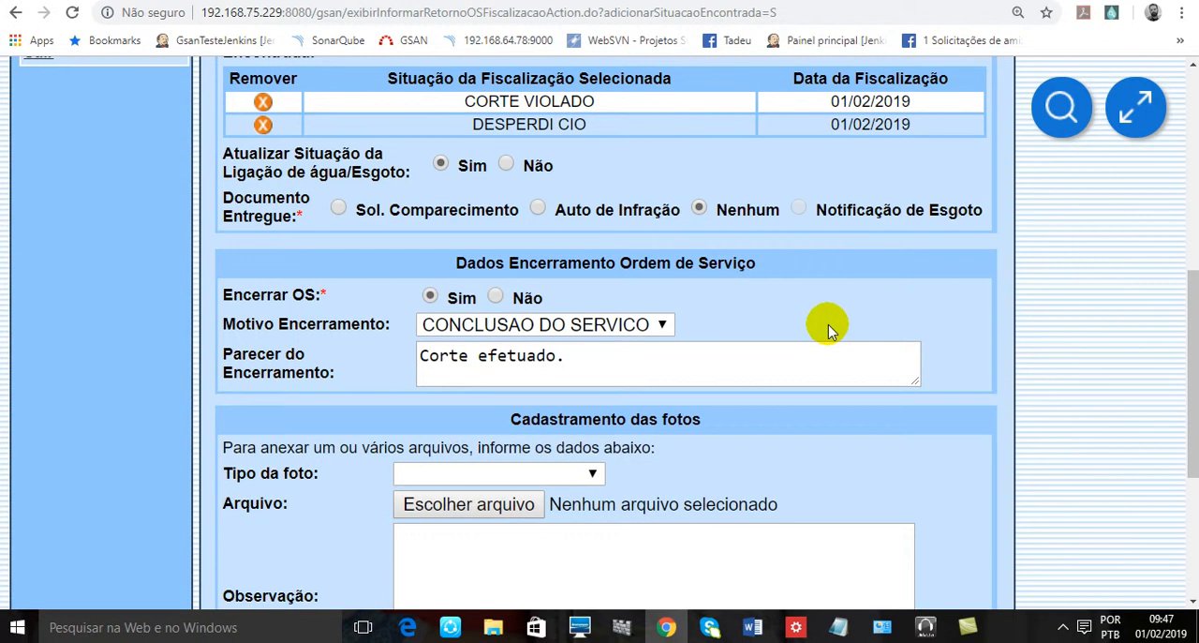
- Review the return form from Dados do Imóvel and Documento Entregue through to the photo listed in Arquivos Informados
scroll(828, 324, up, 2)
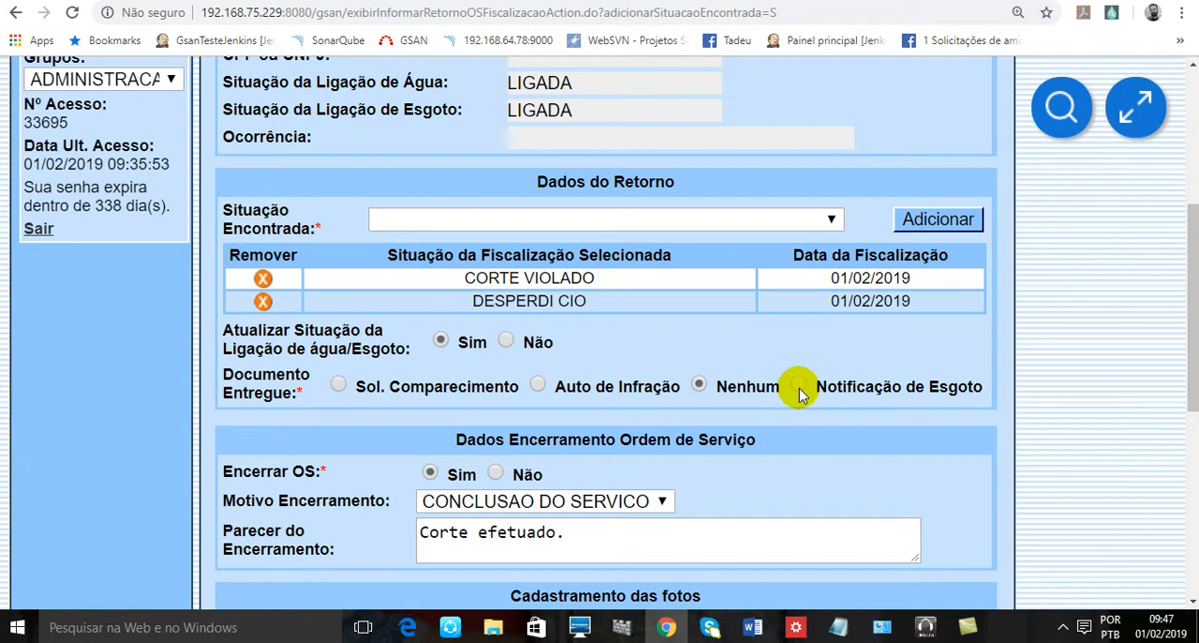
scroll(801, 392, down, 5)
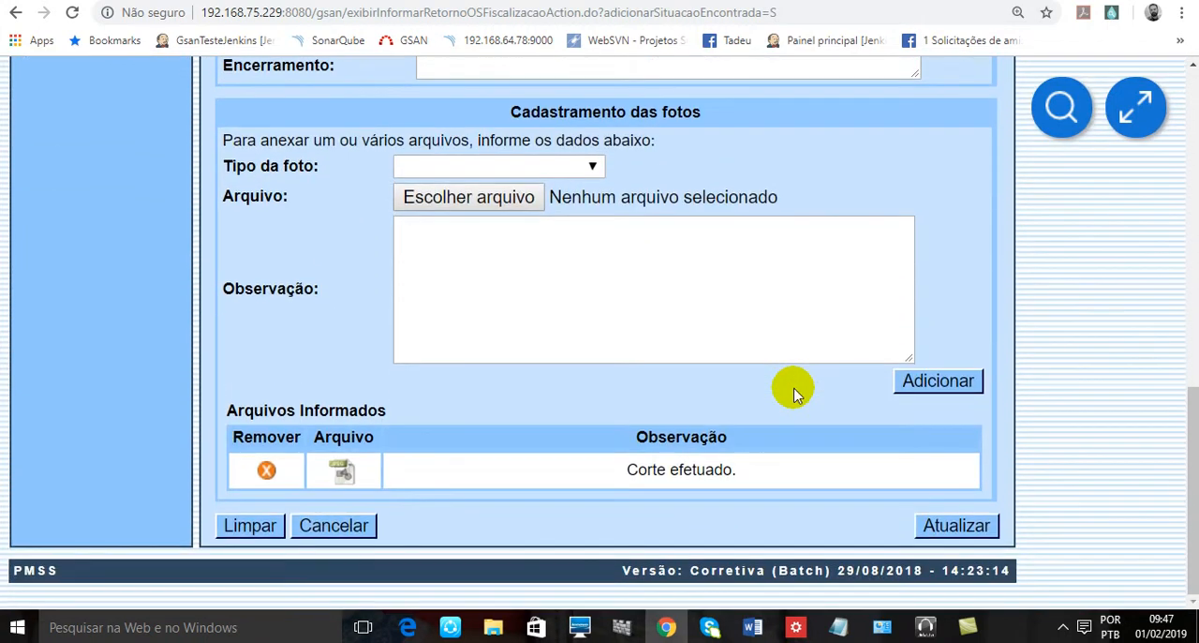
scroll(706, 410, up, 10)
scroll(775, 386, down, 3)
scroll(774, 392, down, 6)
scroll(769, 386, up, 10)
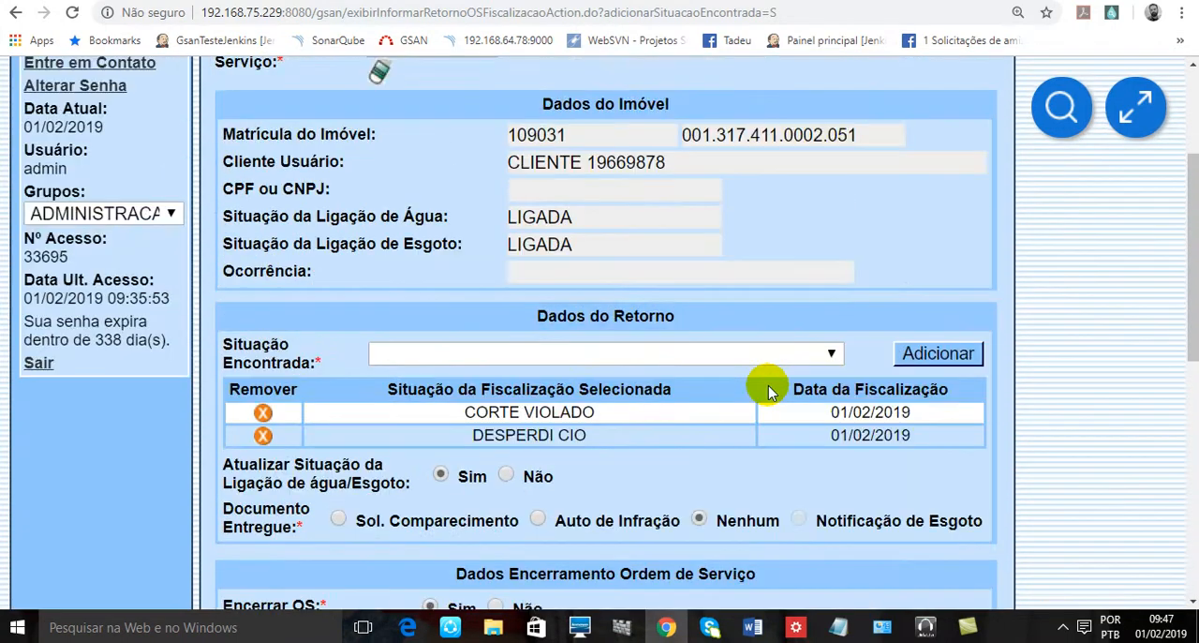
scroll(770, 381, down, 4)
scroll(770, 380, down, 5)
scroll(763, 389, up, 10)
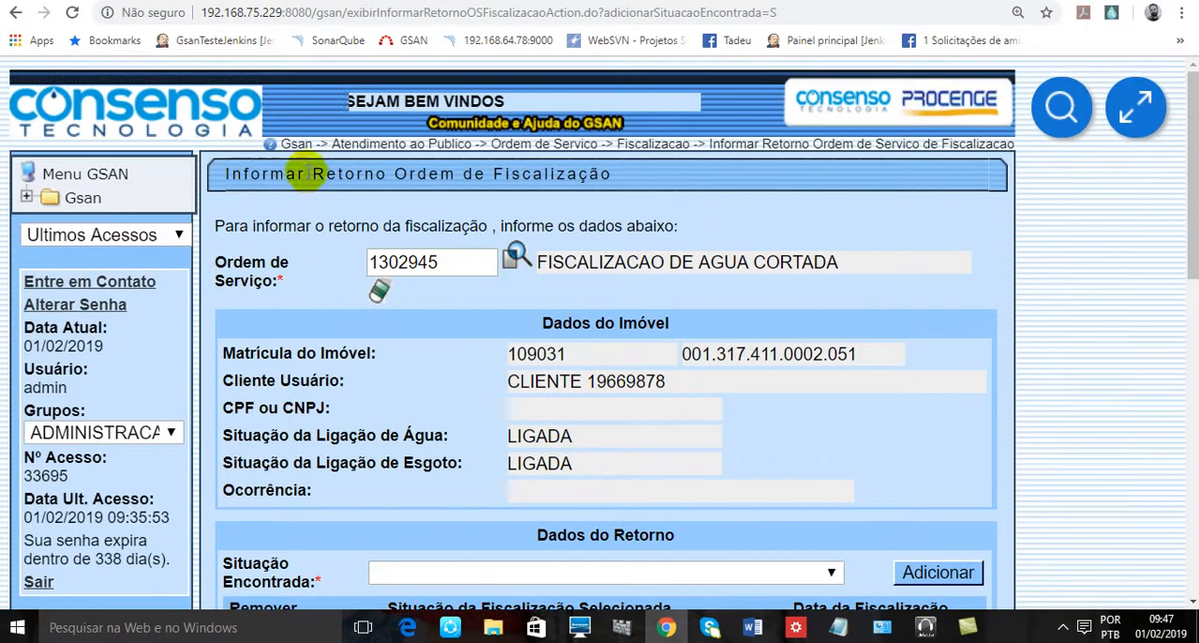
- Submit the completed return form with Atualizar and confirm the change of the water connection situation
drag(309, 175, 618, 175)
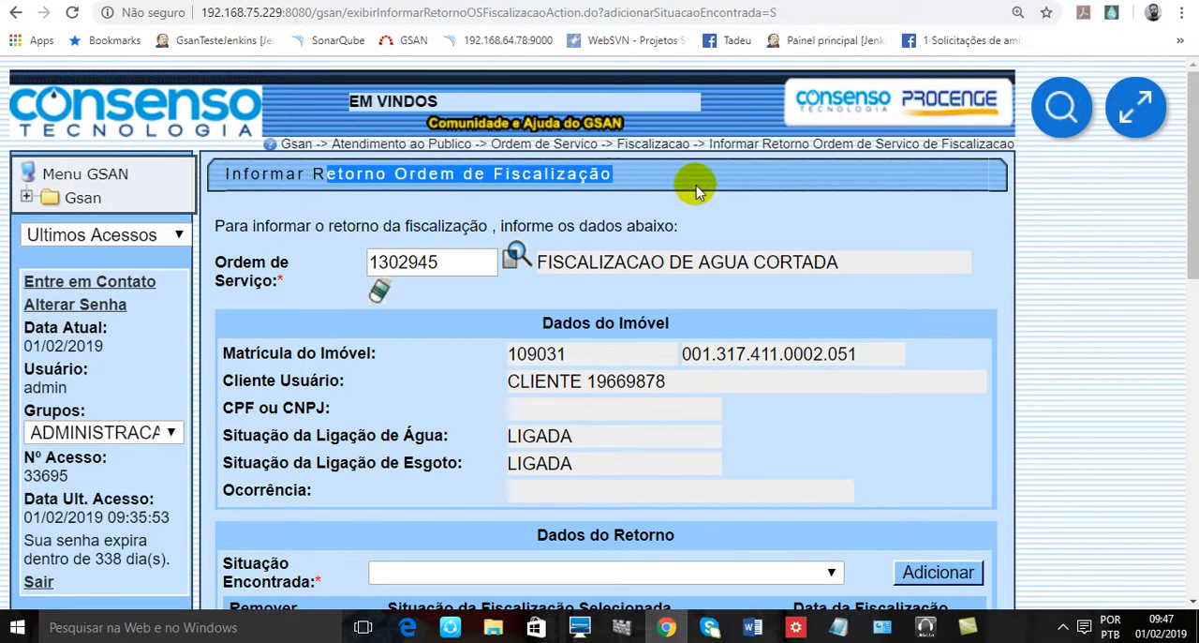
scroll(846, 260, down, 3)
scroll(895, 345, down, 5)
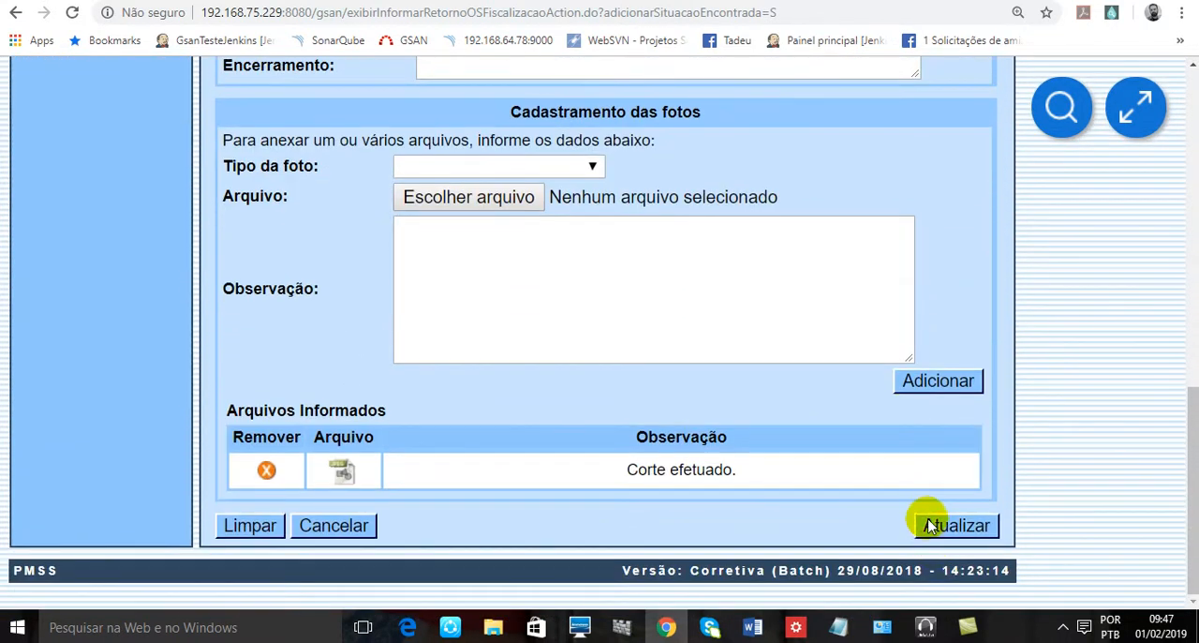
click(930, 527)
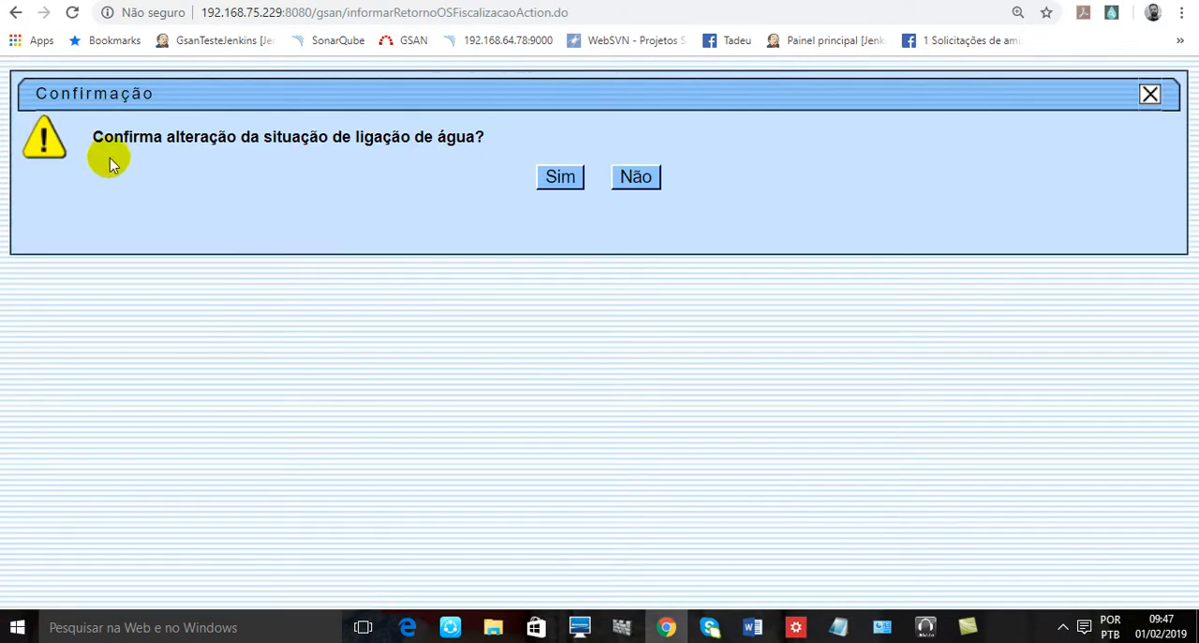
drag(108, 137, 498, 141)
click(561, 178)
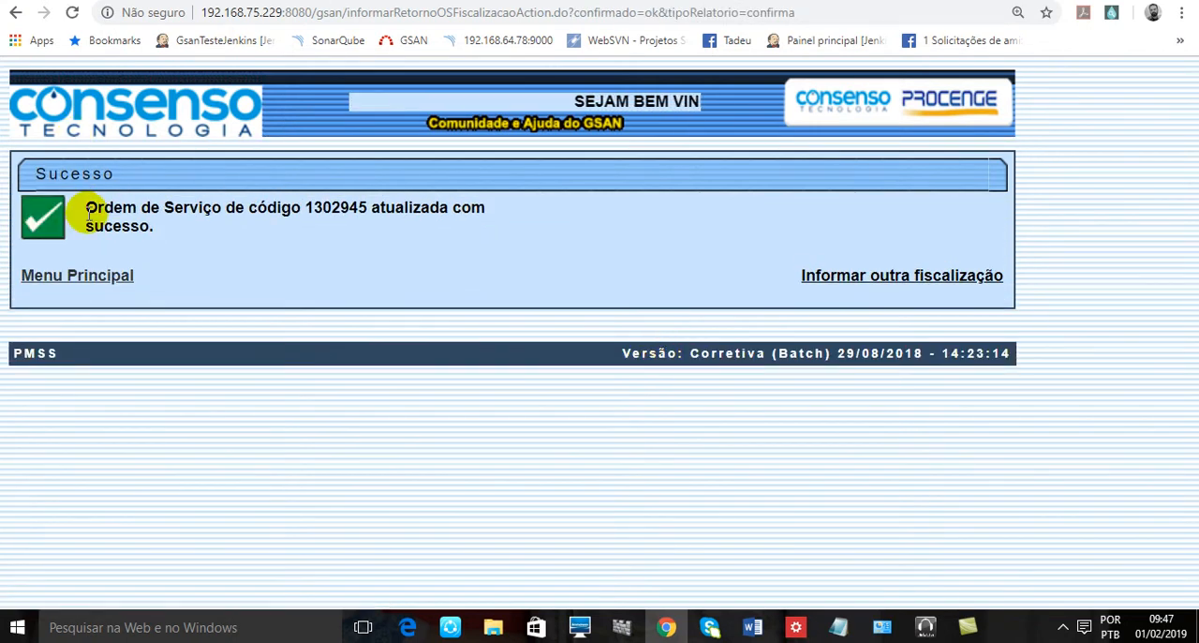
- Read the outcome of the service order update and open a blank form to report another fiscalização
drag(89, 213, 181, 223)
click(367, 230)
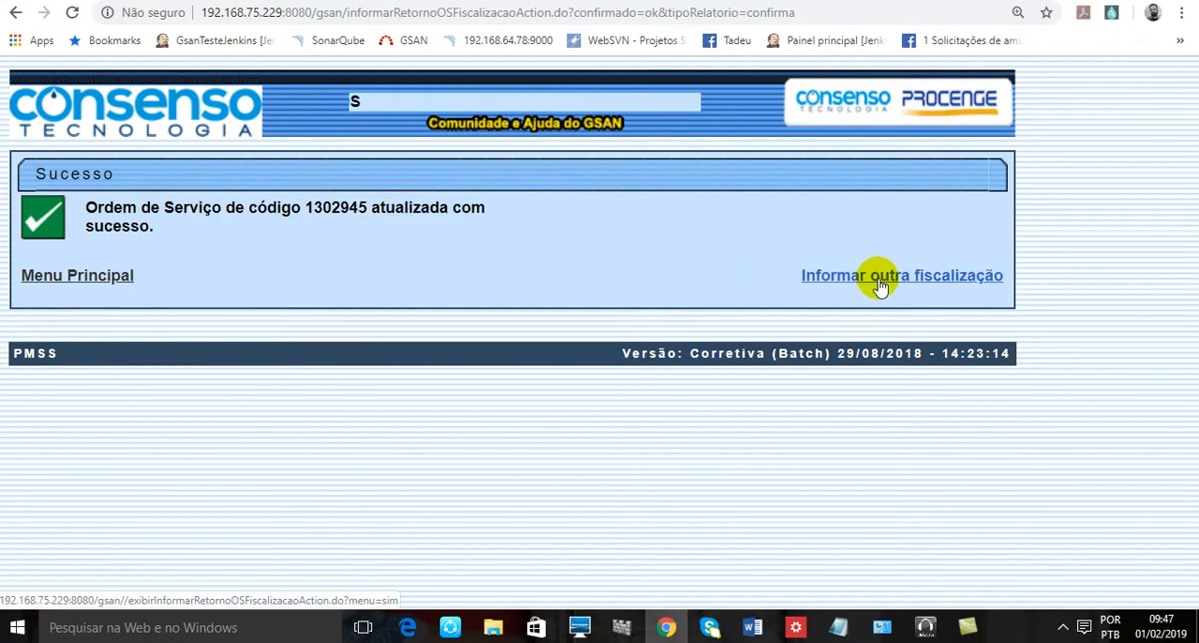
scroll(838, 253, down, 5)
scroll(815, 246, down, 1)
scroll(806, 236, up, 7)
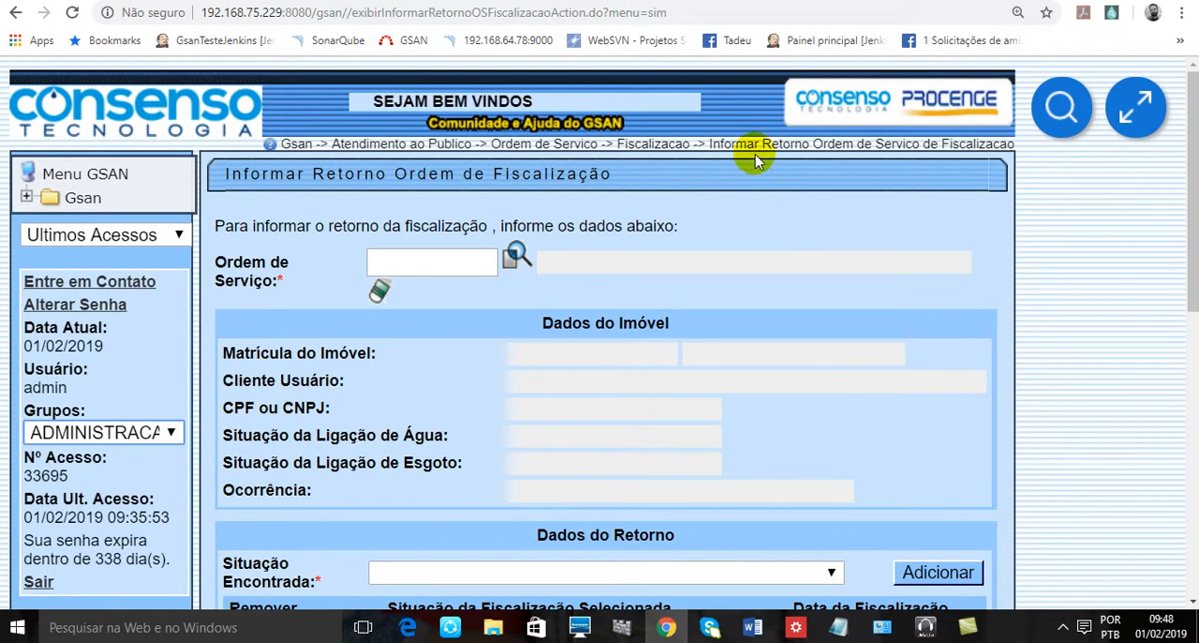
- Open the help page for Informar Retorno Ordem de Serviço de Fiscalização and read its title and introduction
click(849, 153)
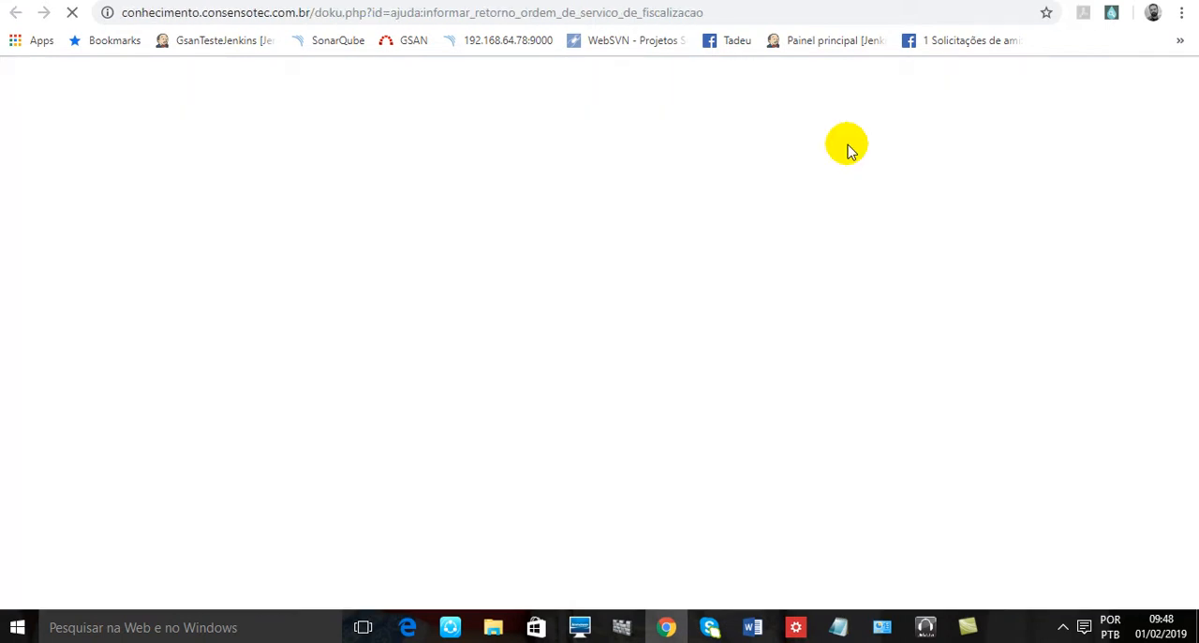
scroll(850, 154, down, 4)
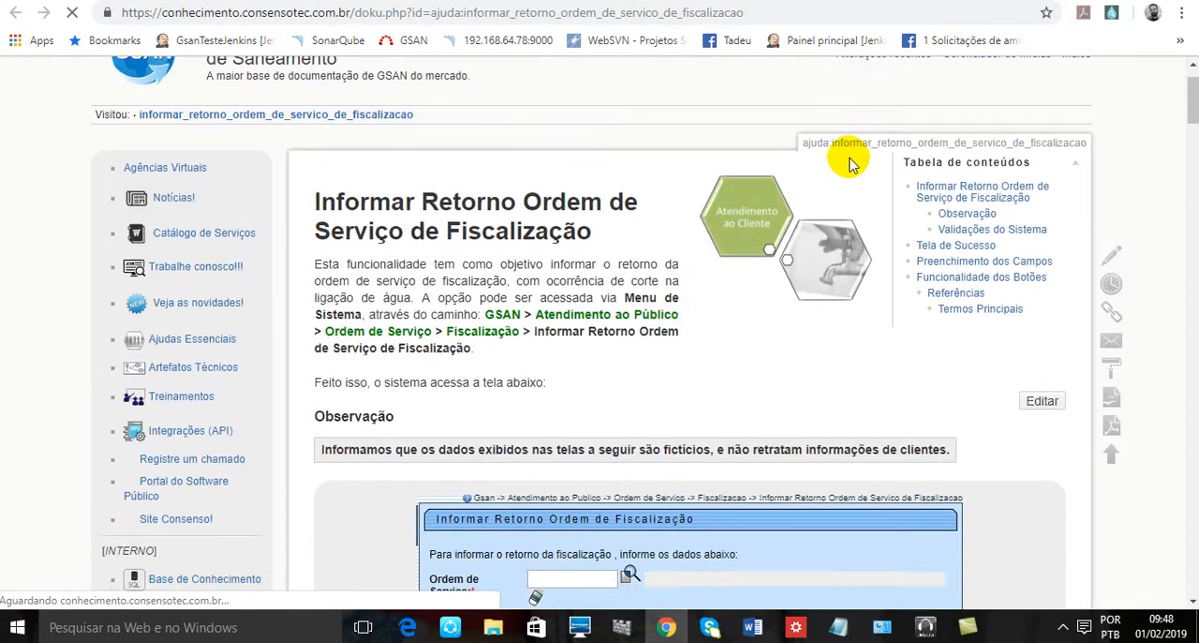
scroll(835, 192, up, 3)
drag(336, 178, 590, 207)
click(603, 201)
- Examine the help page's sample screen, the rules for returning inspections and the Validações do Sistema section
scroll(661, 259, down, 8)
scroll(662, 260, down, 4)
scroll(658, 248, up, 8)
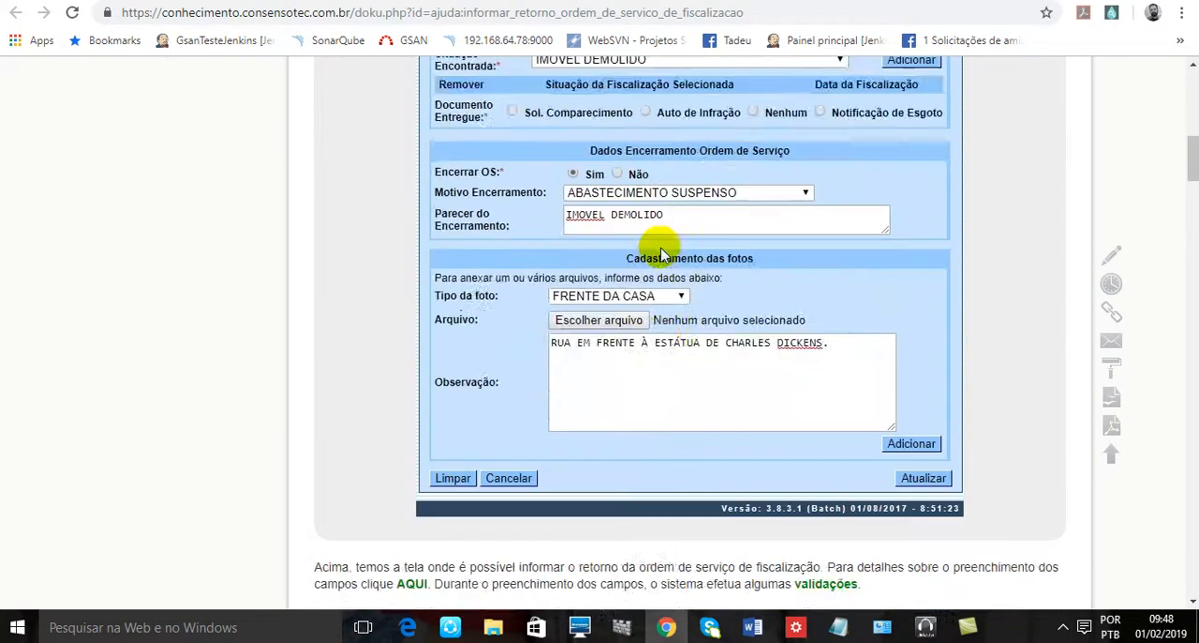
scroll(662, 251, down, 9)
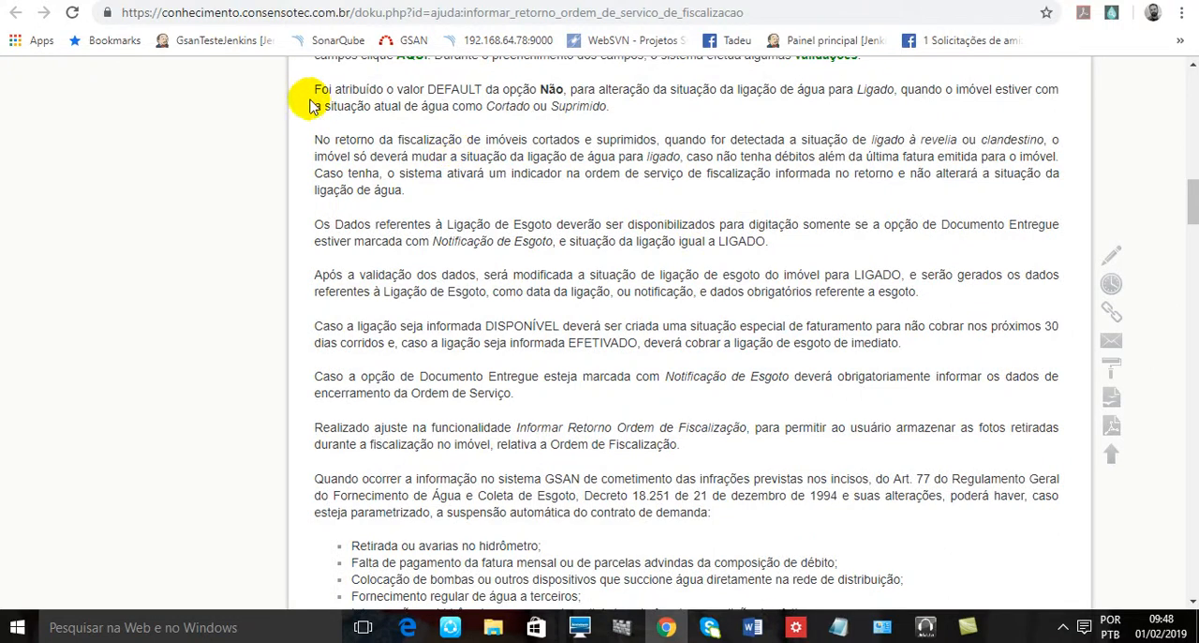
scroll(694, 318, down, 9)
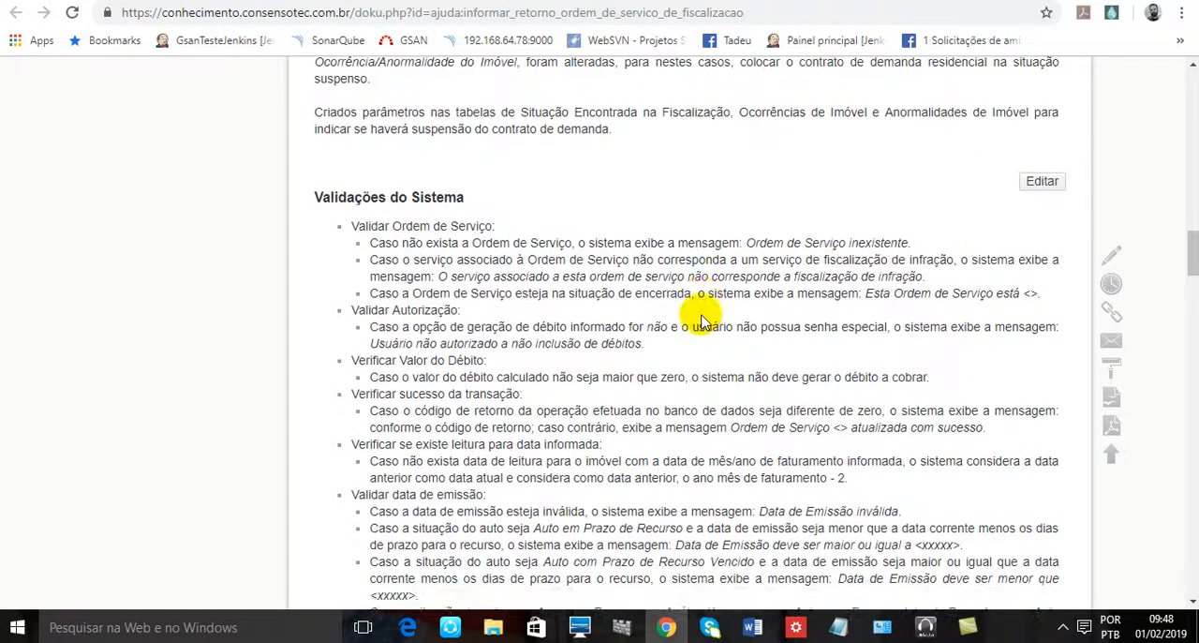
scroll(465, 229, up, 3)
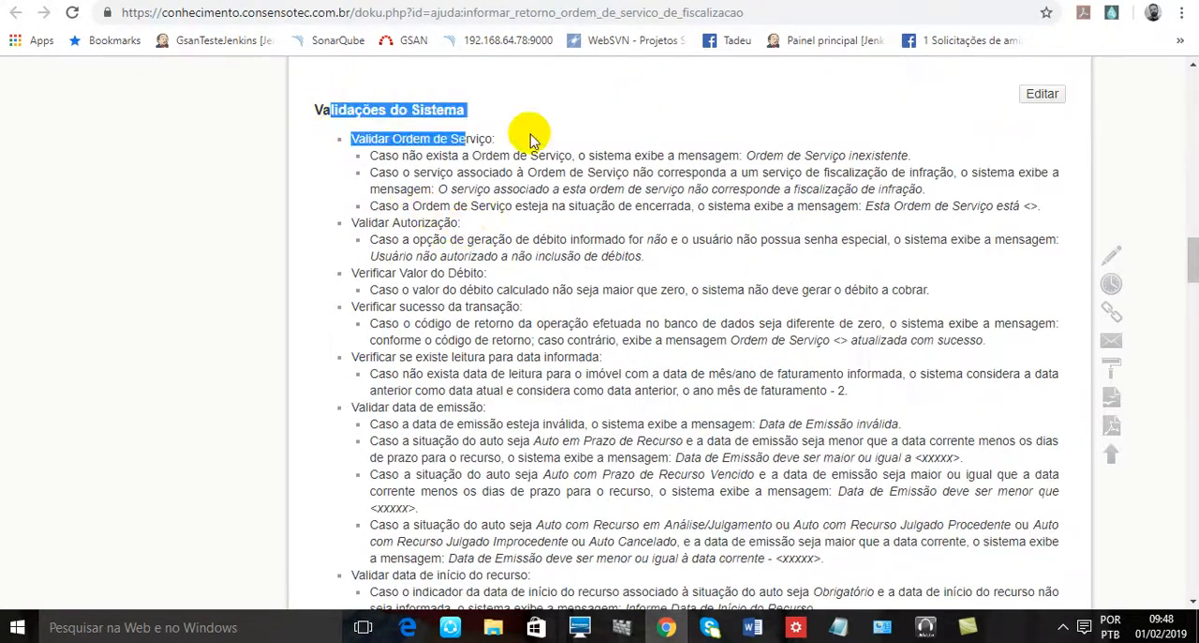
scroll(509, 254, down, 5)
scroll(621, 249, up, 4)
scroll(633, 245, down, 10)
scroll(632, 245, up, 15)
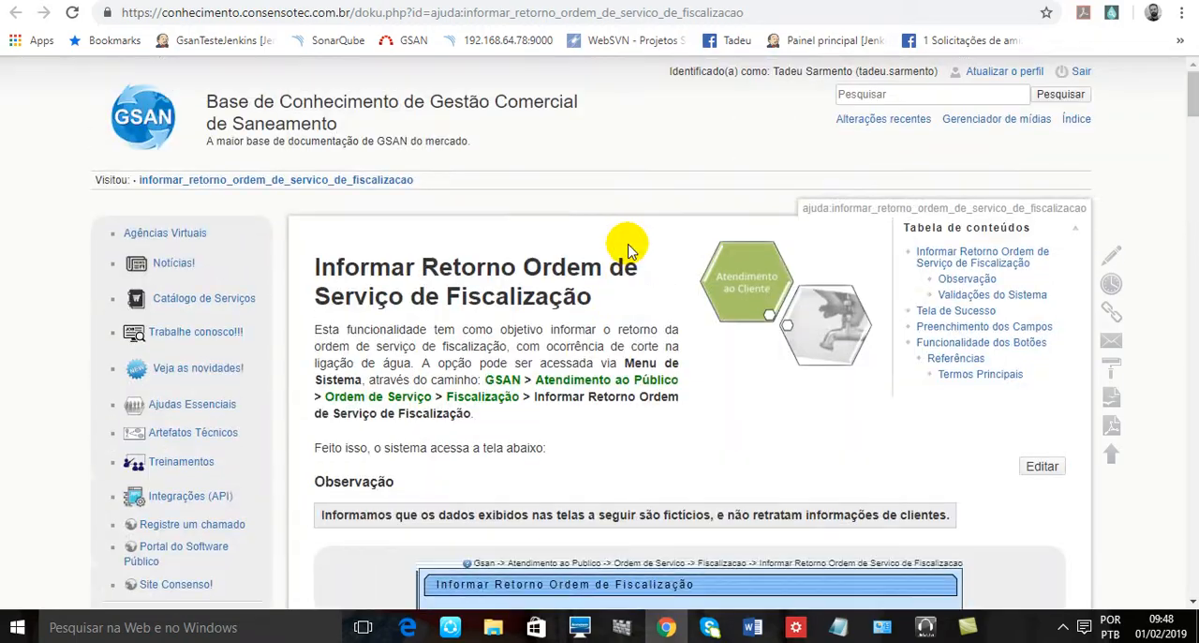
- Examine the help page's Preenchimento dos Campos guidance, button descriptions and Referências section
scroll(629, 251, down, 15)
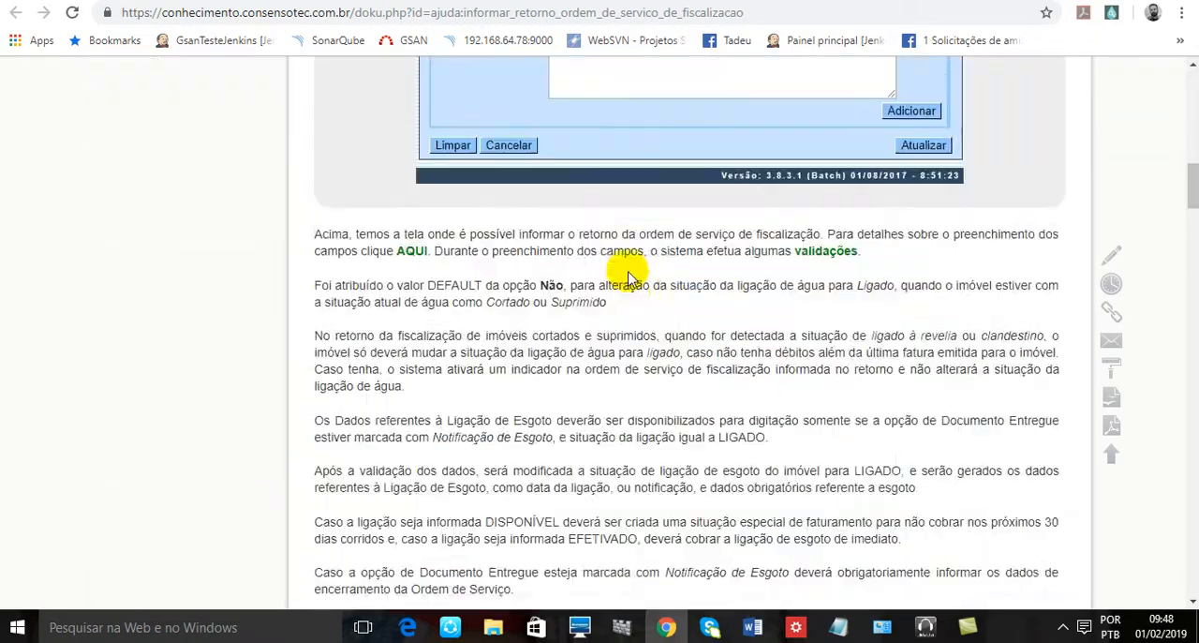
scroll(629, 269, down, 20)
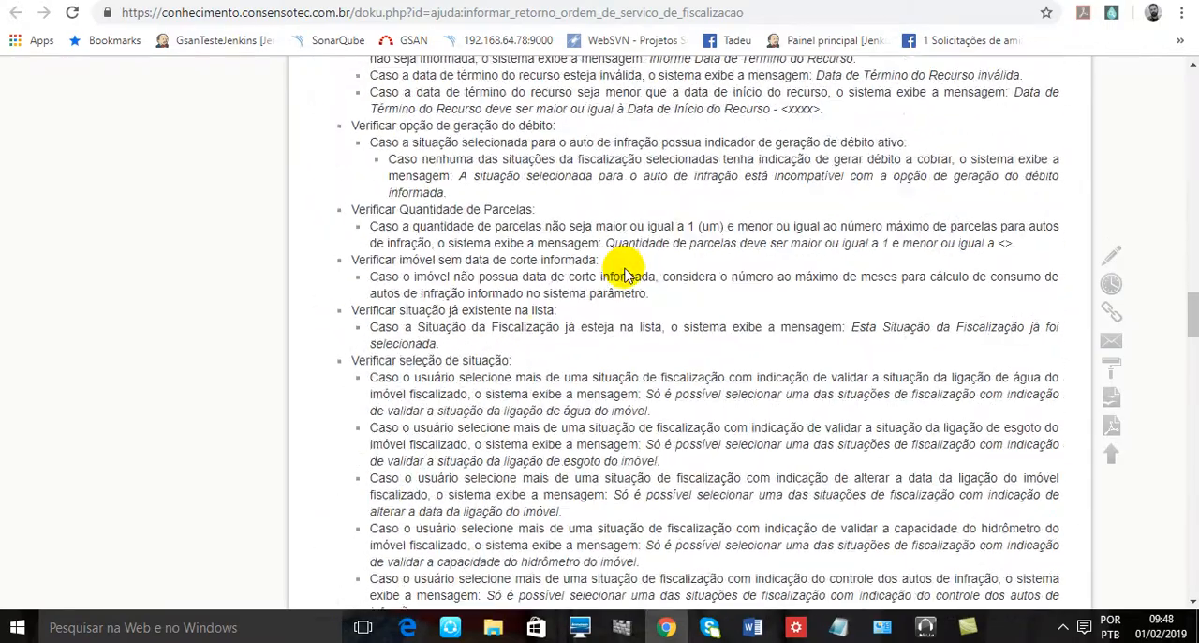
scroll(617, 332, down, 15)
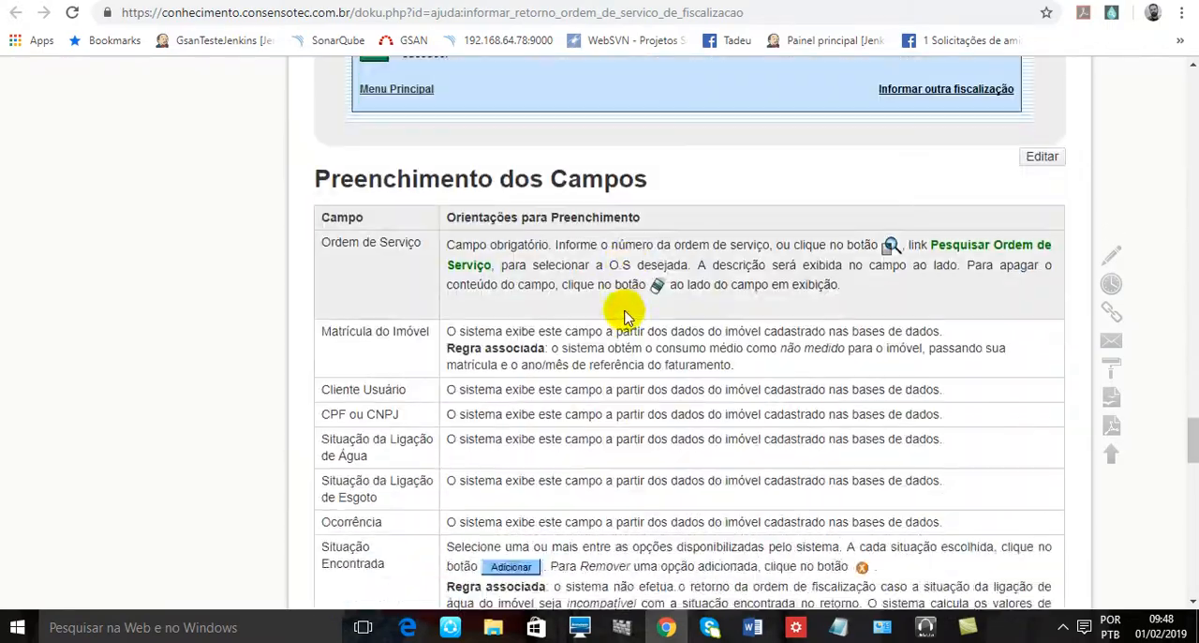
scroll(611, 301, down, 2)
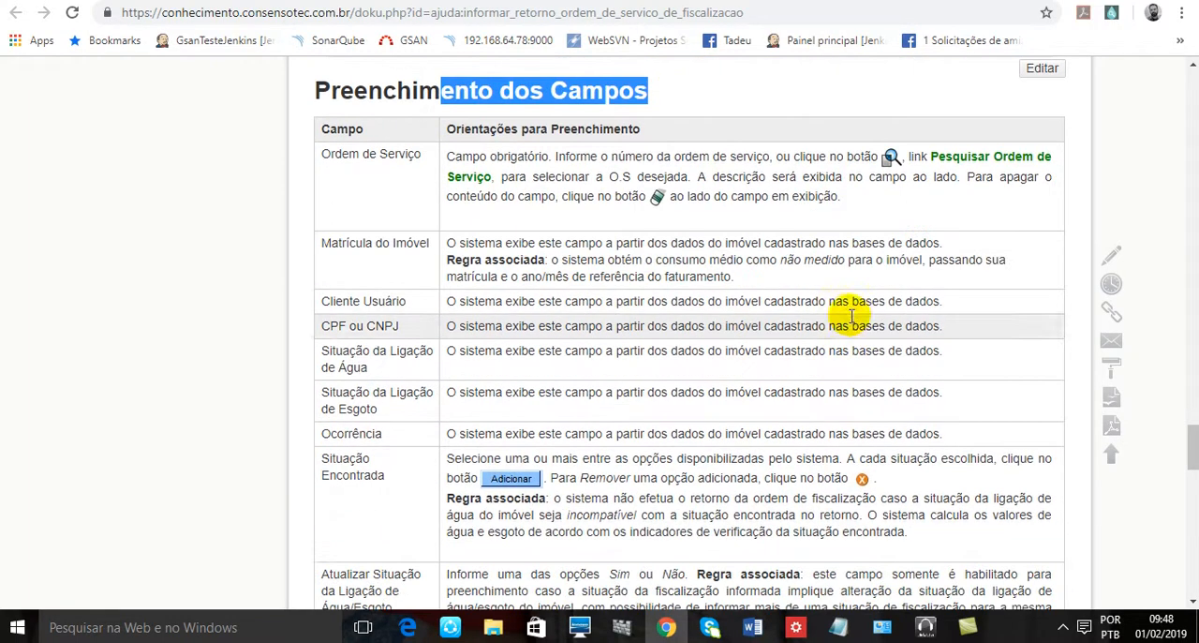
scroll(816, 307, down, 20)
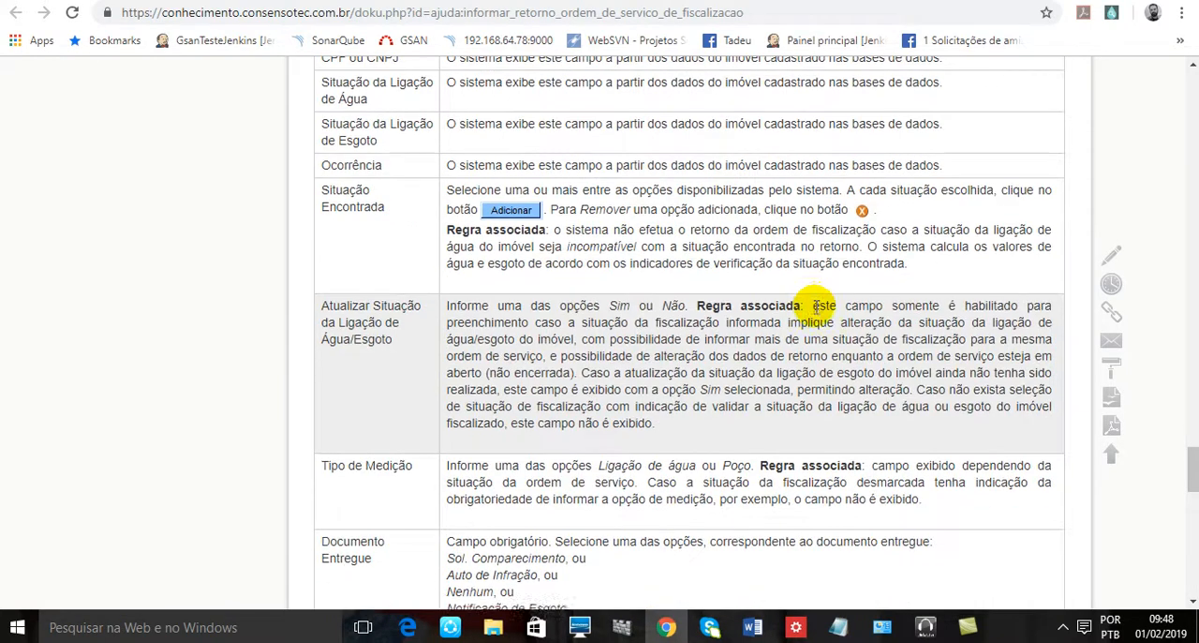
scroll(420, 281, up, 3)
scroll(557, 259, down, 3)
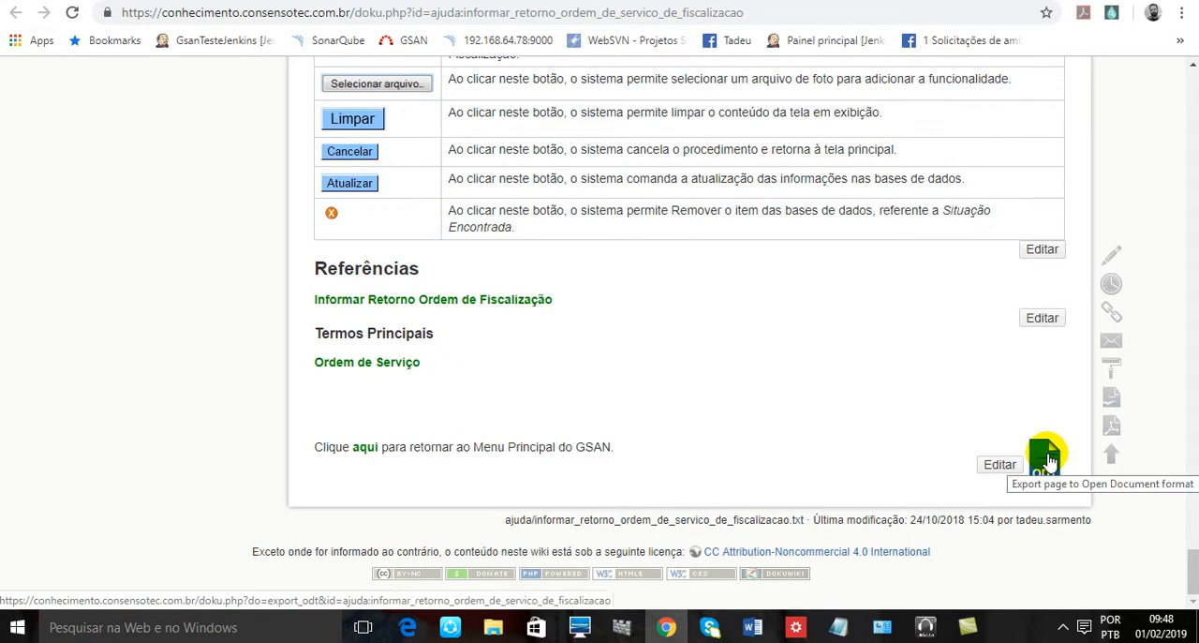
- Go back over the help page's button descriptions, validation rules, contract suspension rules, sample screen and title
scroll(918, 429, up, 10)
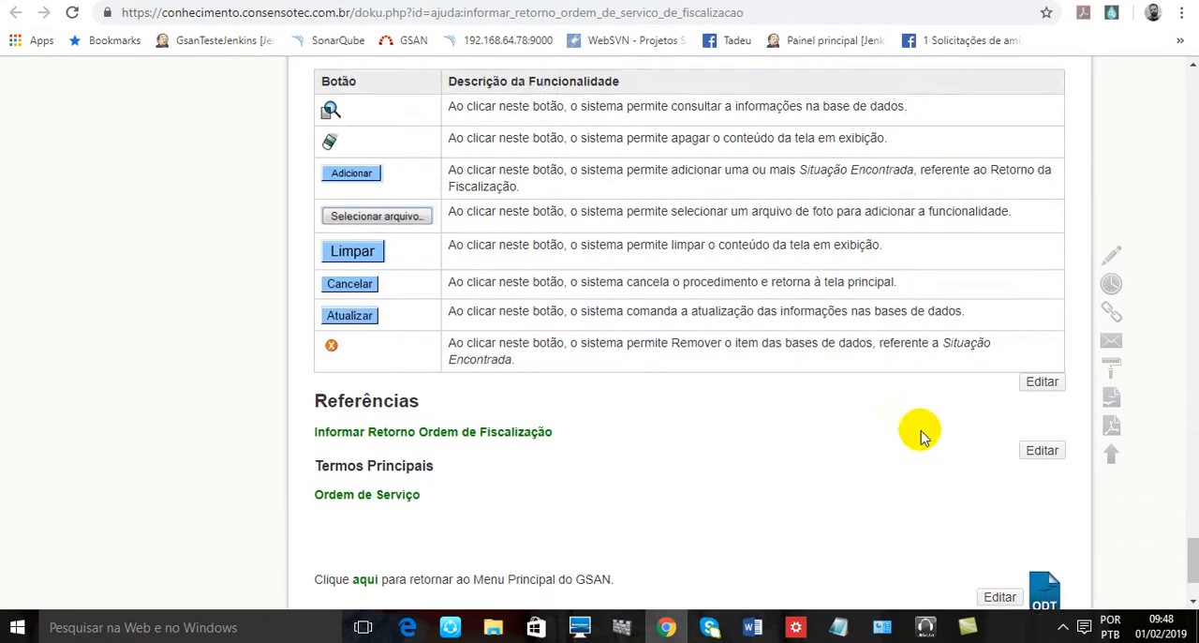
scroll(905, 431, up, 15)
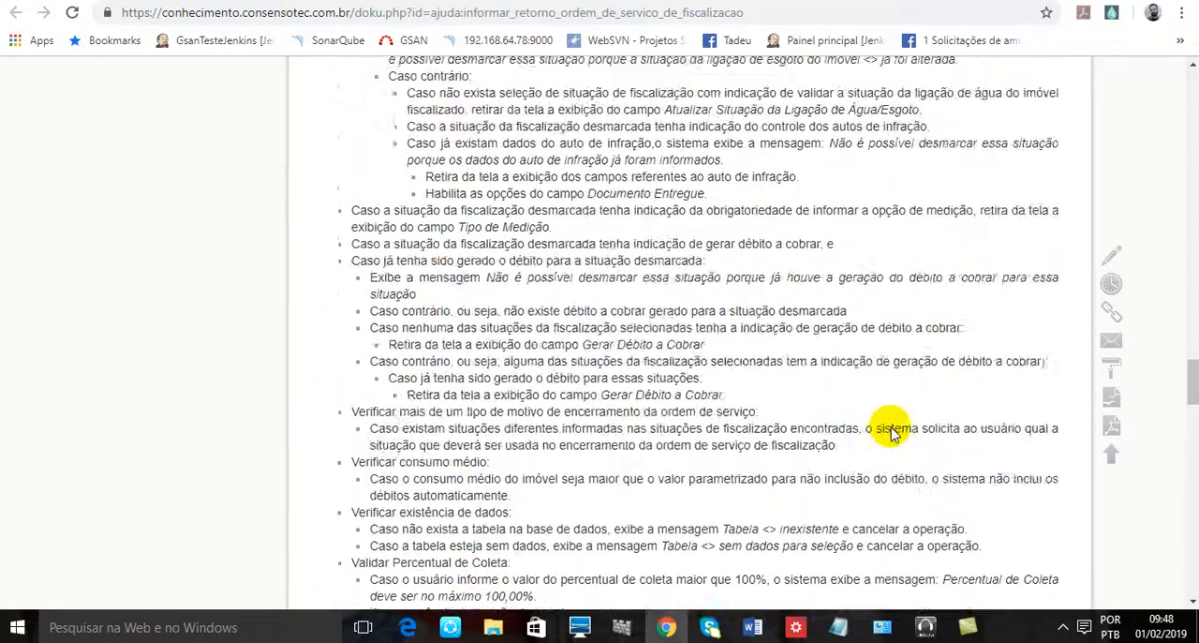
scroll(885, 423, up, 20)
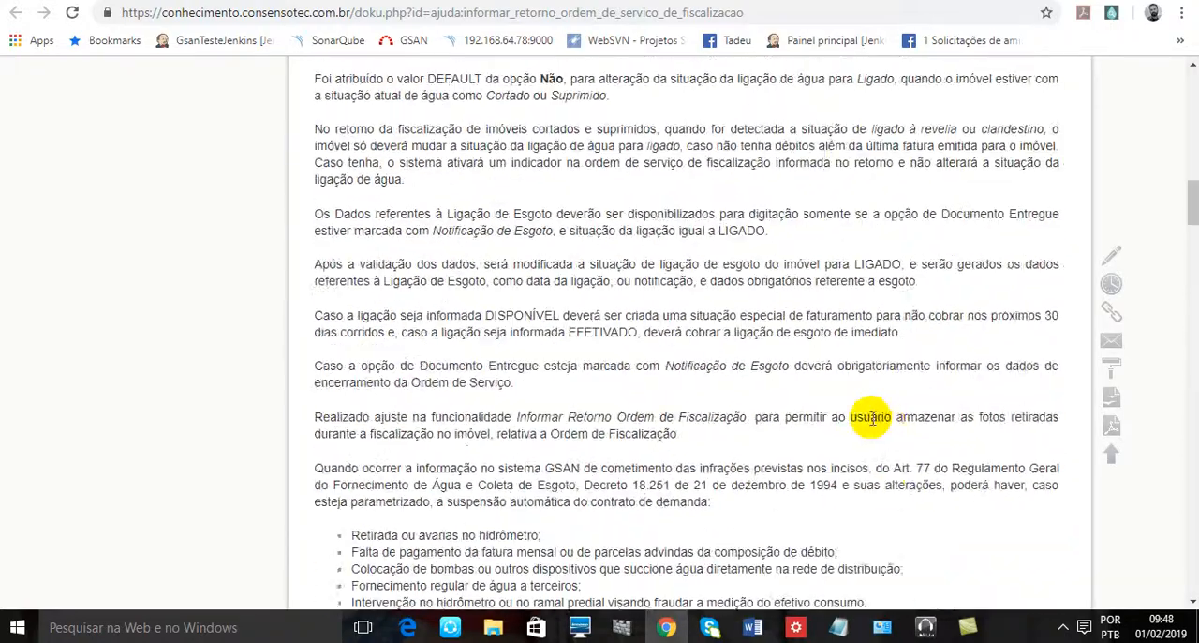
scroll(819, 400, up, 6)
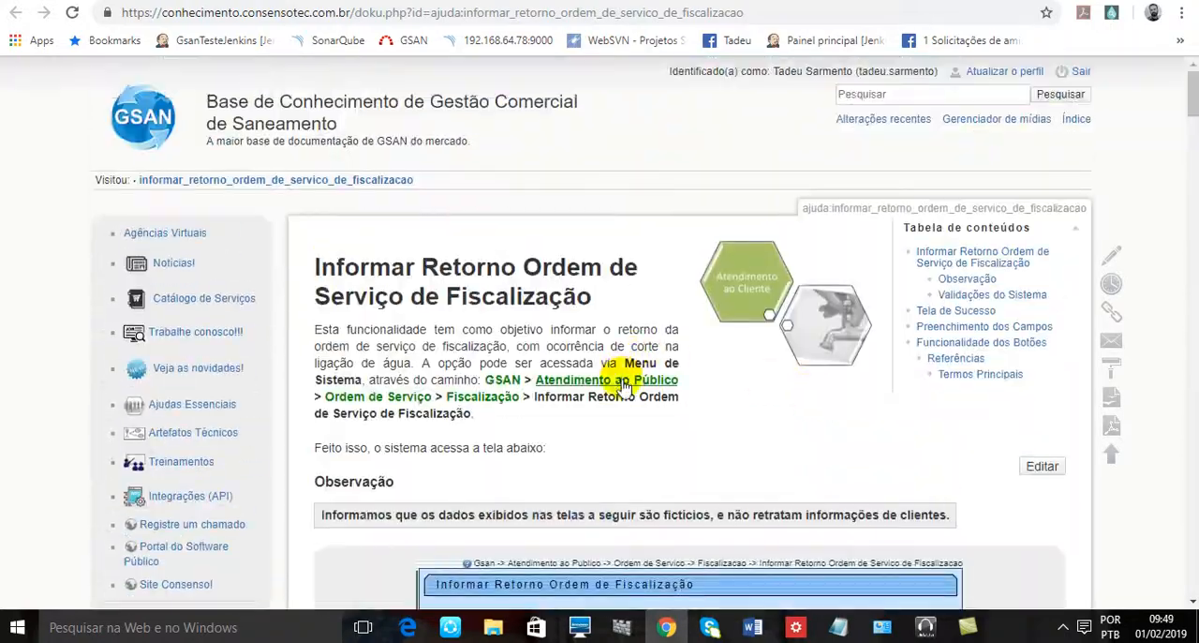
scroll(522, 394, down, 4)
scroll(522, 393, down, 10)
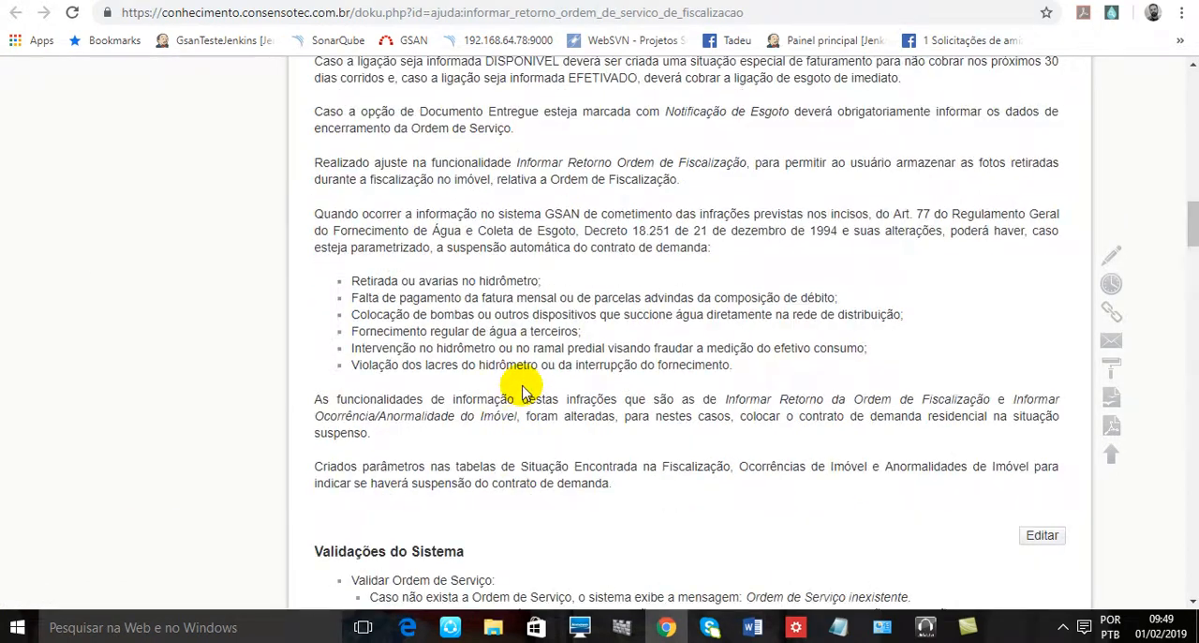
scroll(768, 286, up, 4)
scroll(722, 300, up, 14)
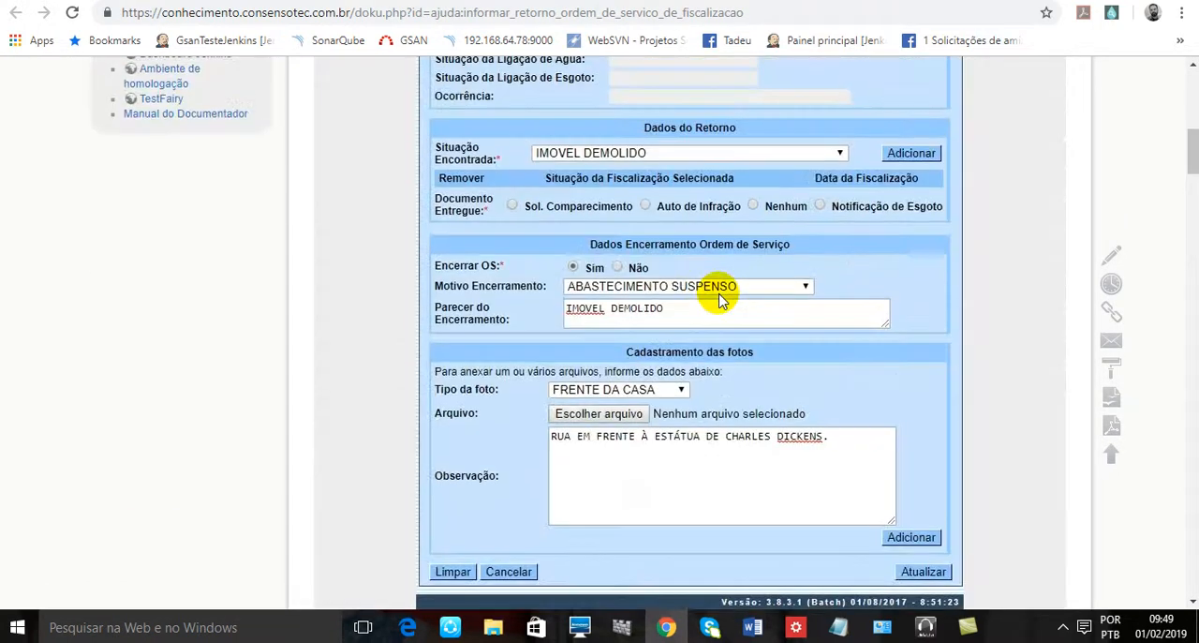
drag(372, 265, 615, 295)
click(615, 294)
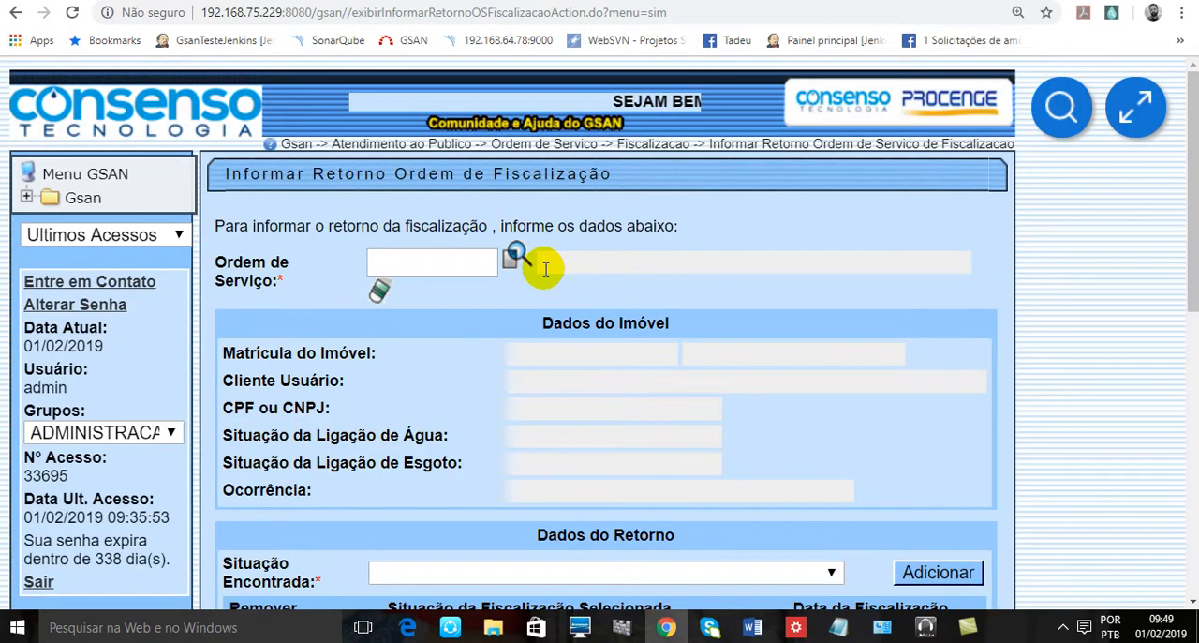
- Log out of GSAN from the blank Informar Retorno Ordem de Fiscalização form
scroll(287, 447, down, 3)
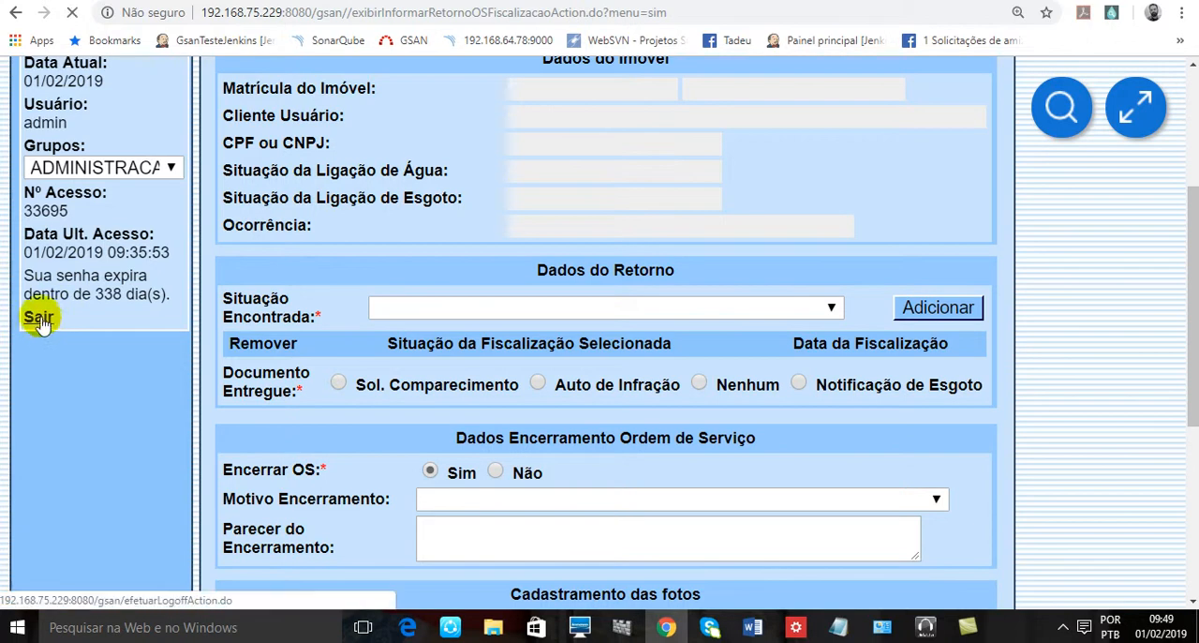
click(39, 319)
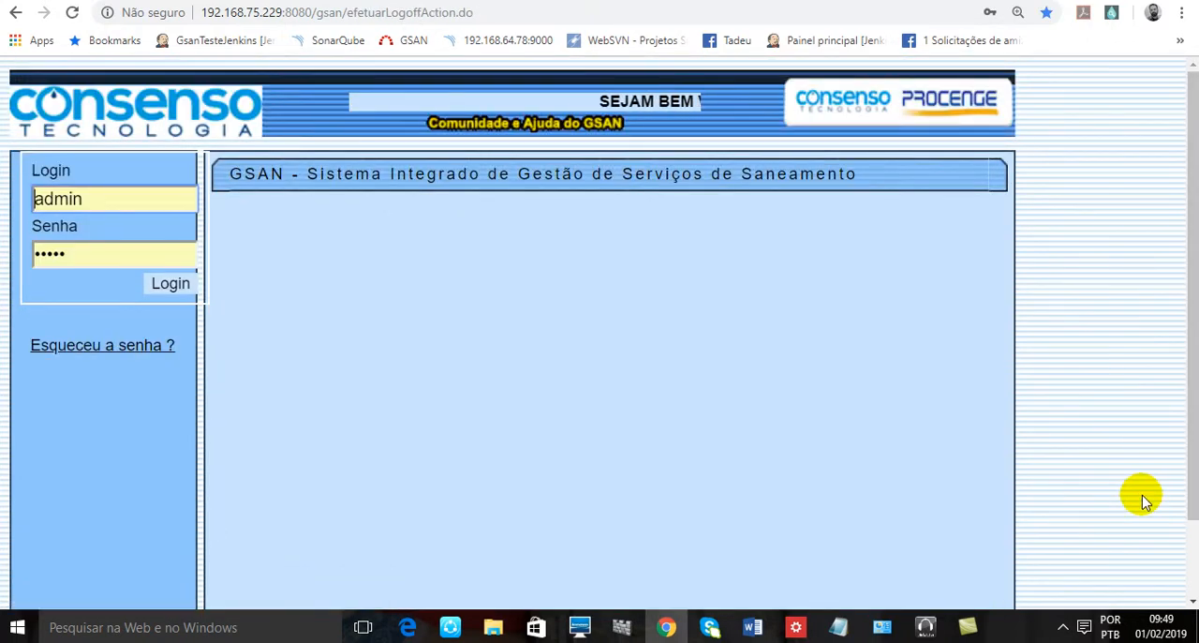
click(1062, 636)
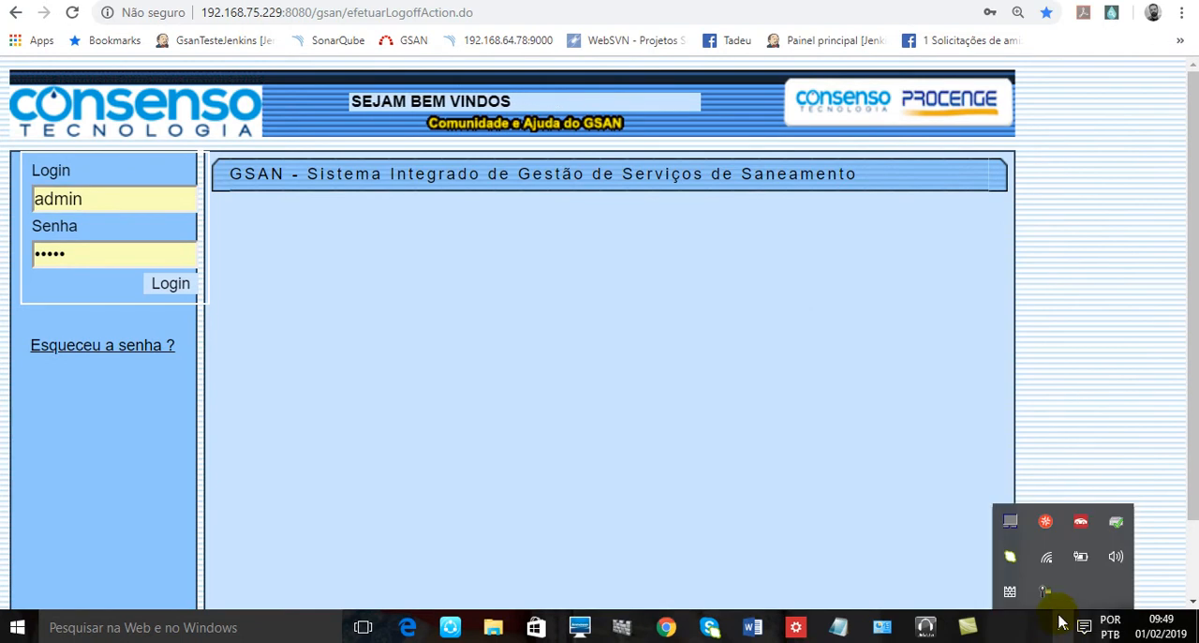